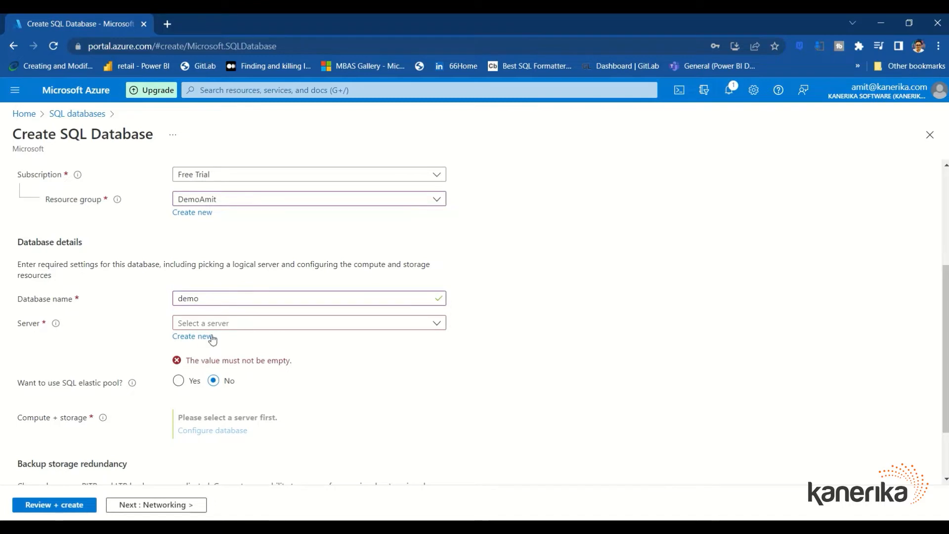
Step: Start creating a new SQL database server and name it demoamit
left_click(210, 337)
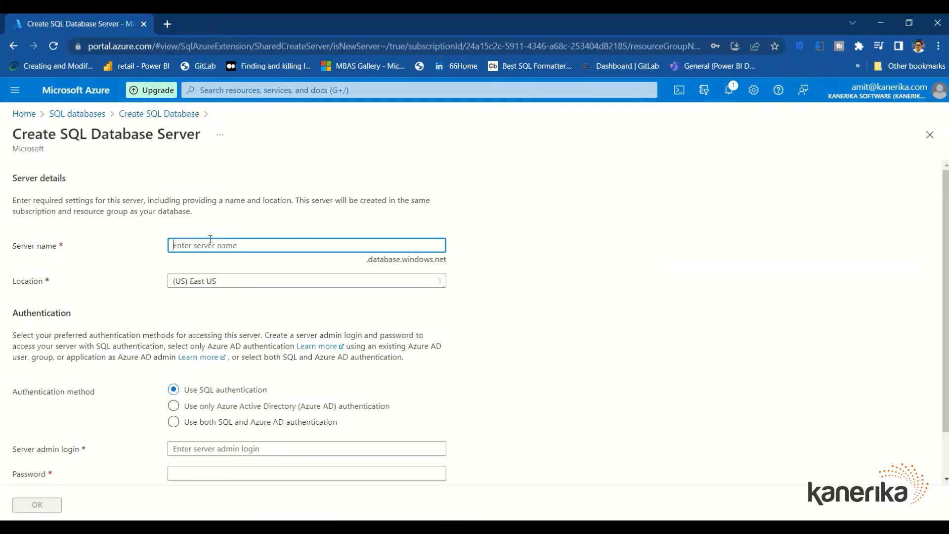
type("de")
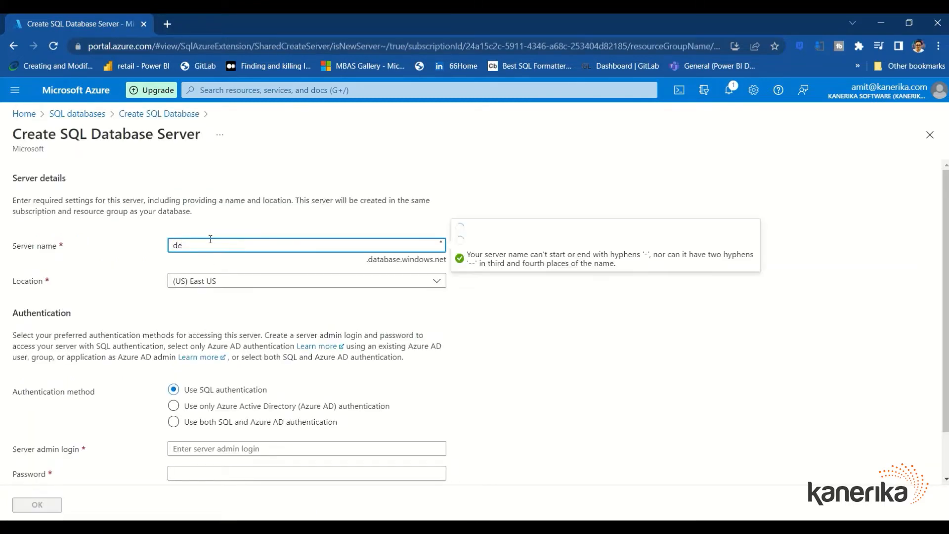
type("moamit")
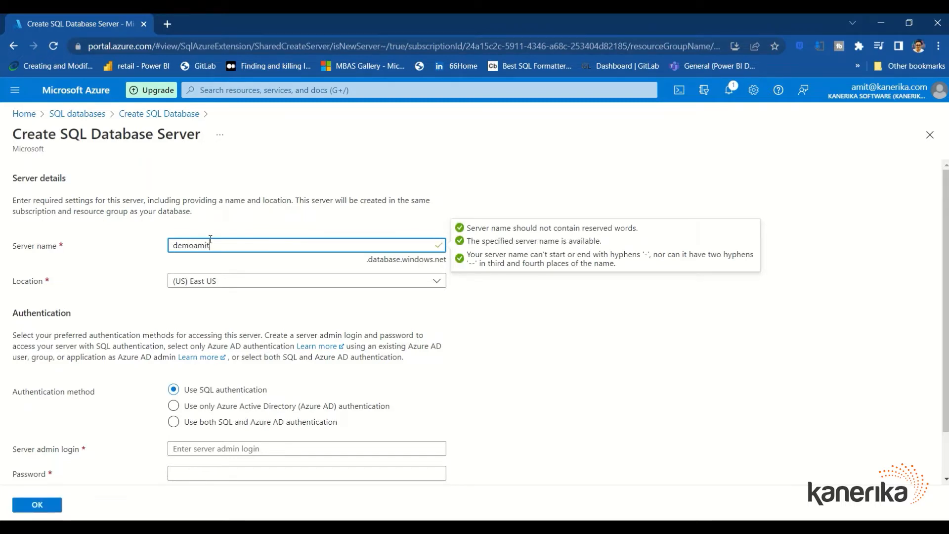
Step: Use both SQL and Azure AD authentication for the server and assign the presenter's own account as Azure AD admin
scroll(229, 332, "down", 1)
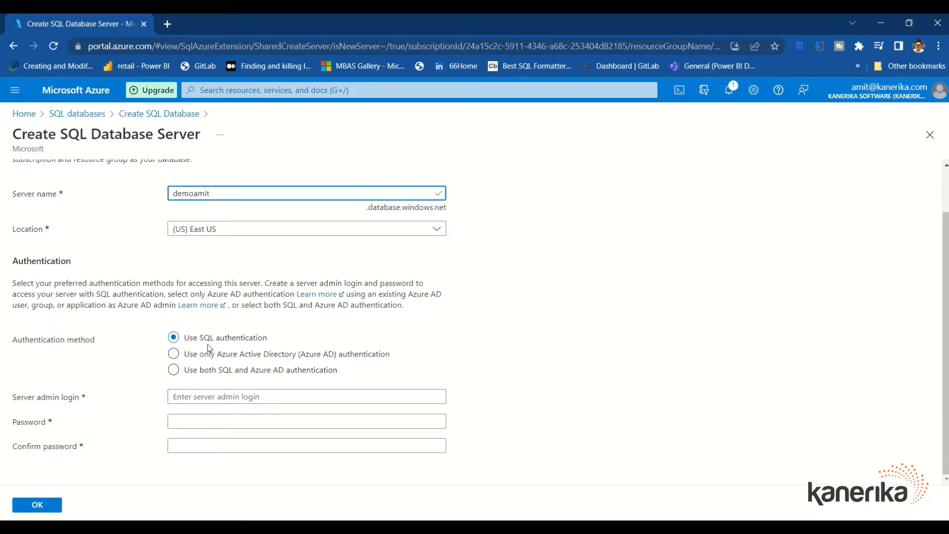
left_click(177, 370)
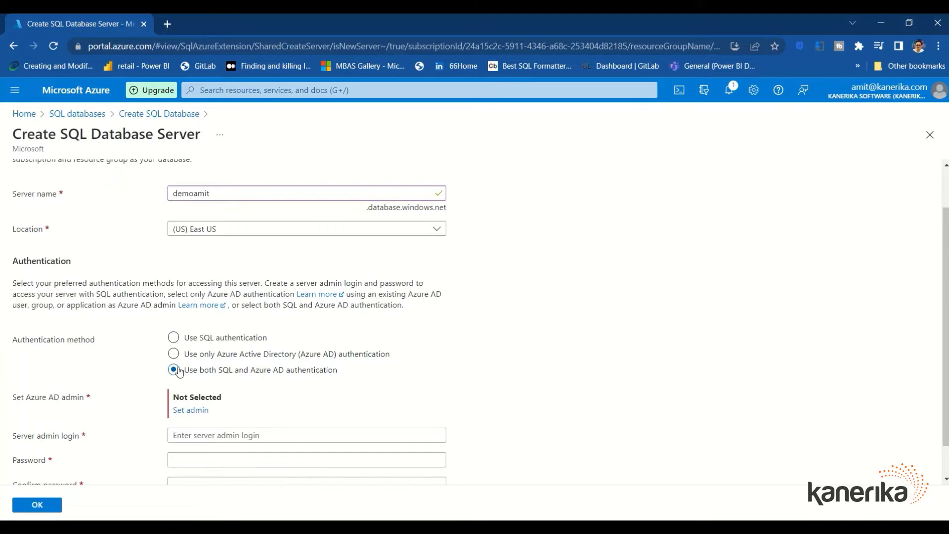
left_click(192, 412)
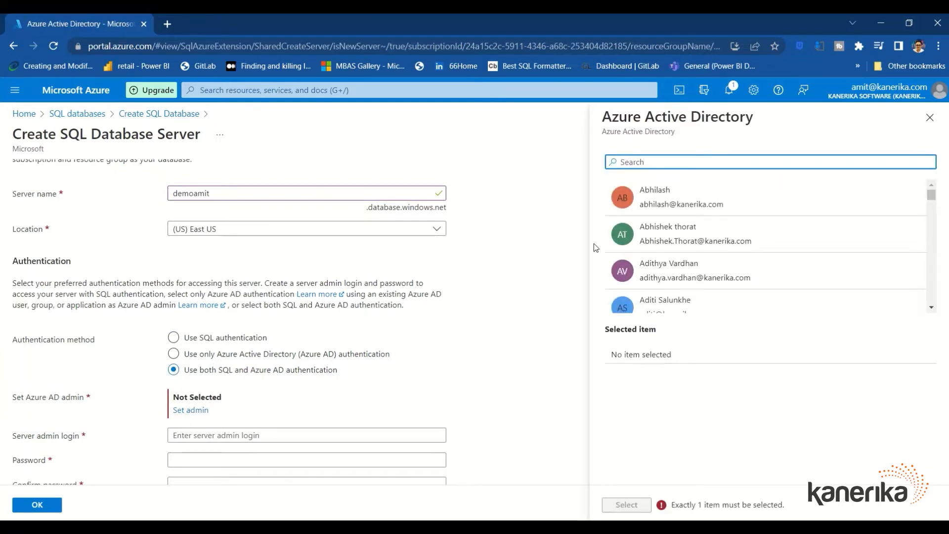
type("amit")
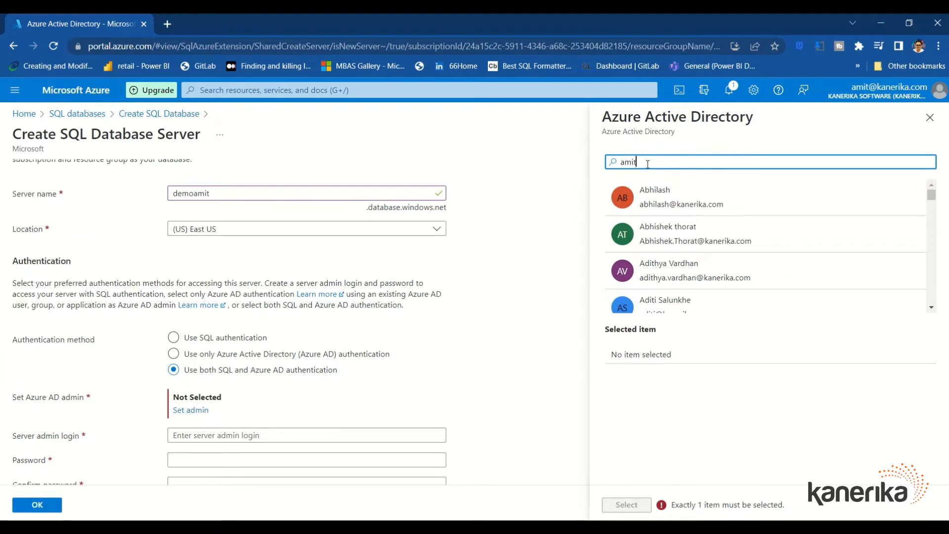
left_click(654, 190)
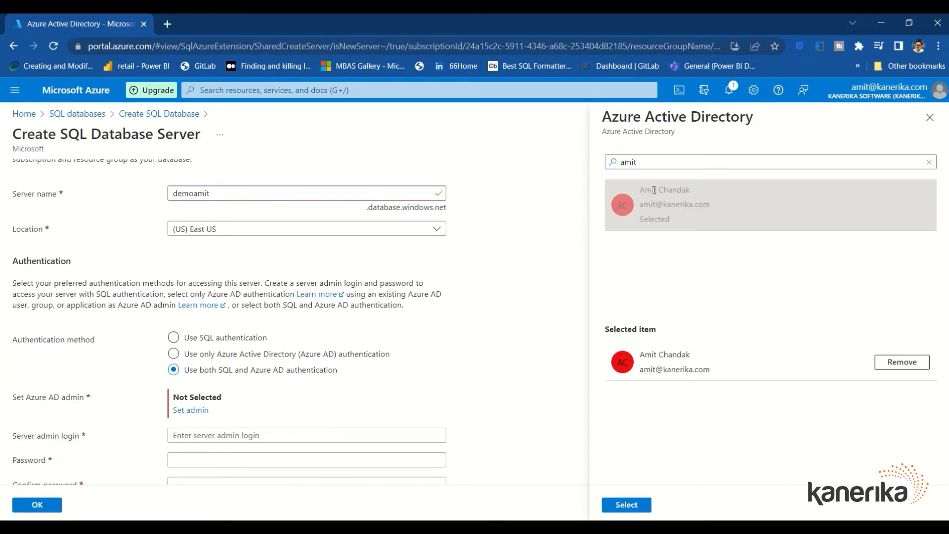
left_click(618, 512)
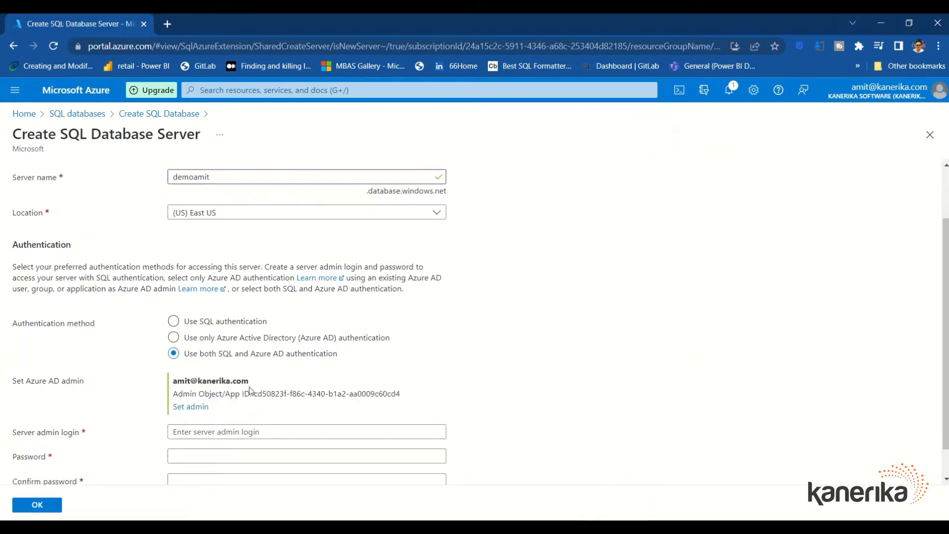
Step: Set the server admin login to demomanager
scroll(249, 387, "down", 1)
left_click(225, 393)
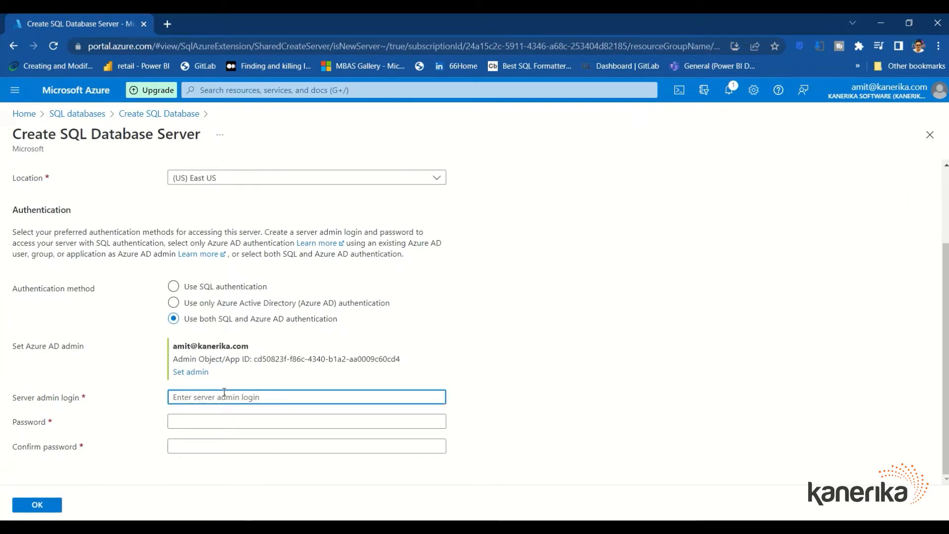
type("adm")
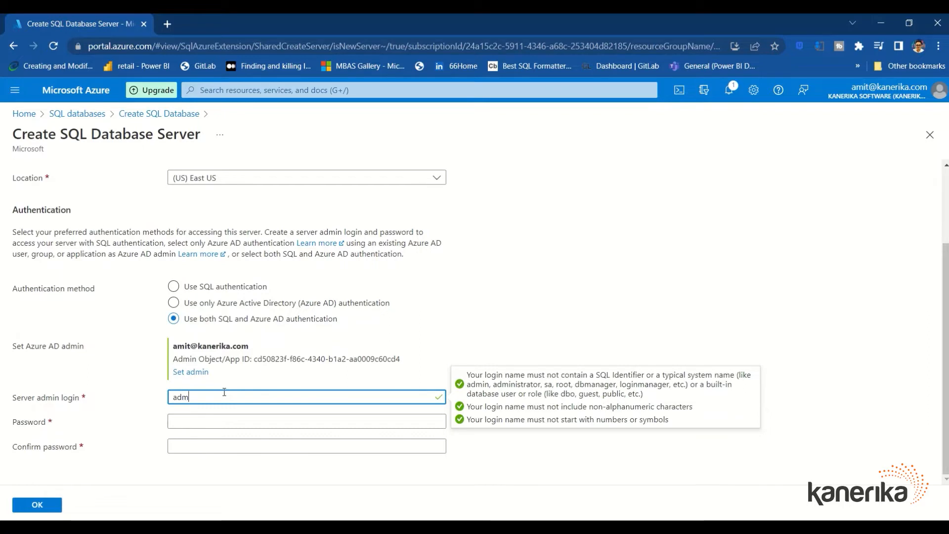
key("BackSpace")
key("BackSpace")
key("BackSpace")
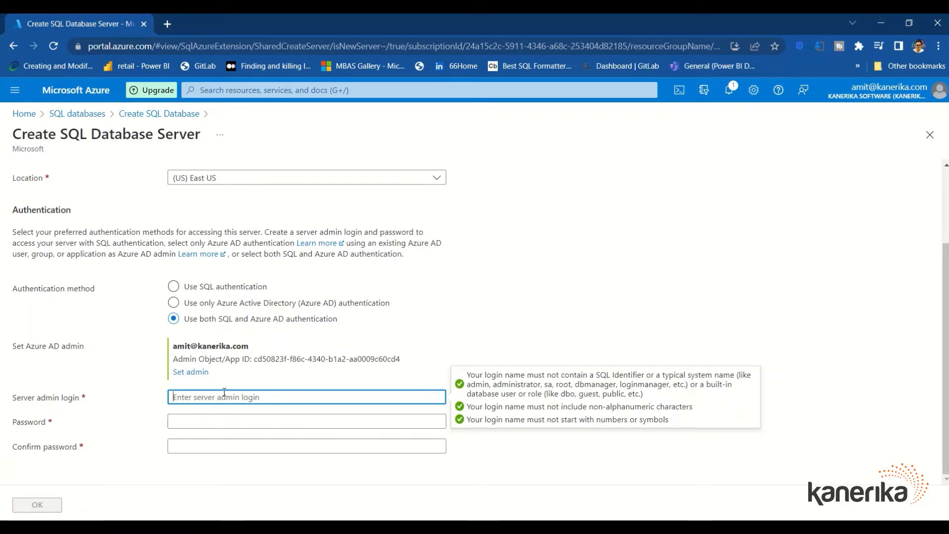
type("demo")
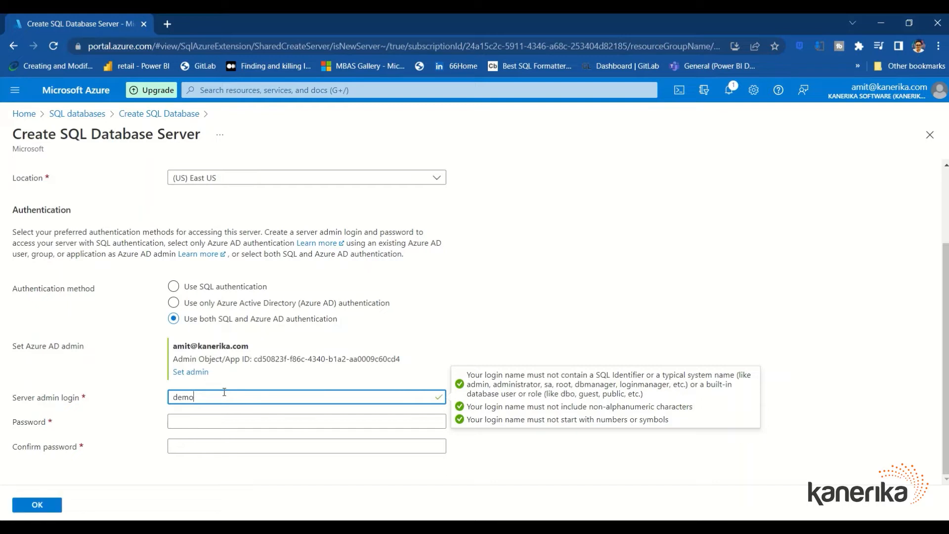
type("manager")
key("BackSpace")
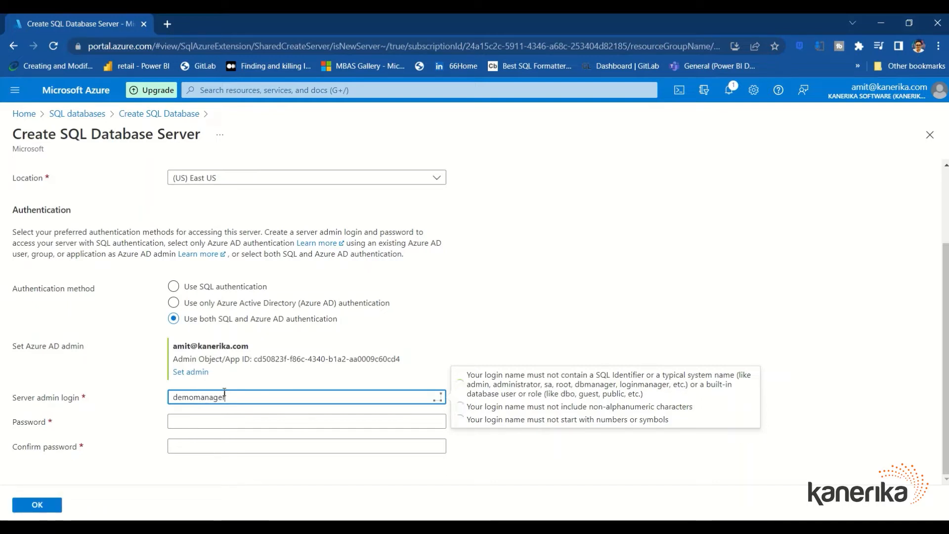
Step: Enter the server admin password, repeat it in the confirmation field, and check the entry against the password requirements
left_click(213, 417)
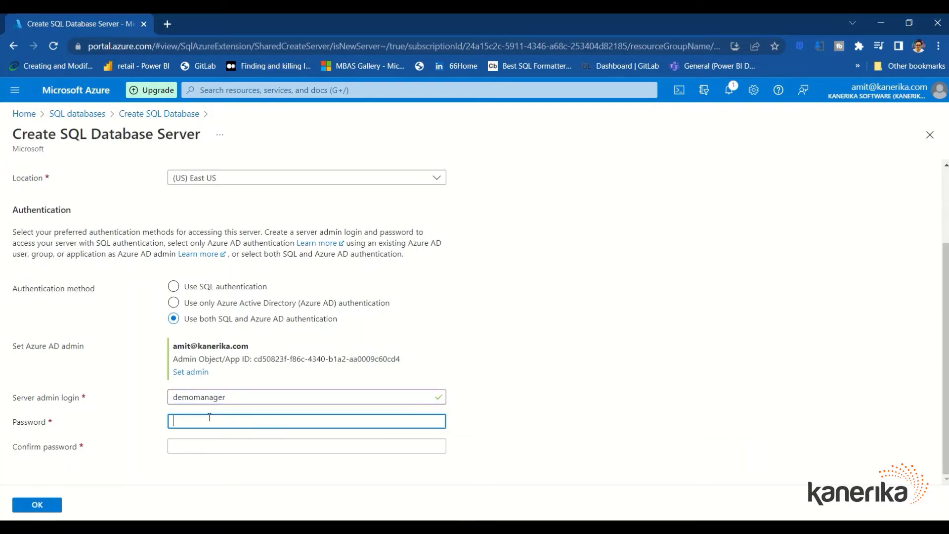
type("••••")
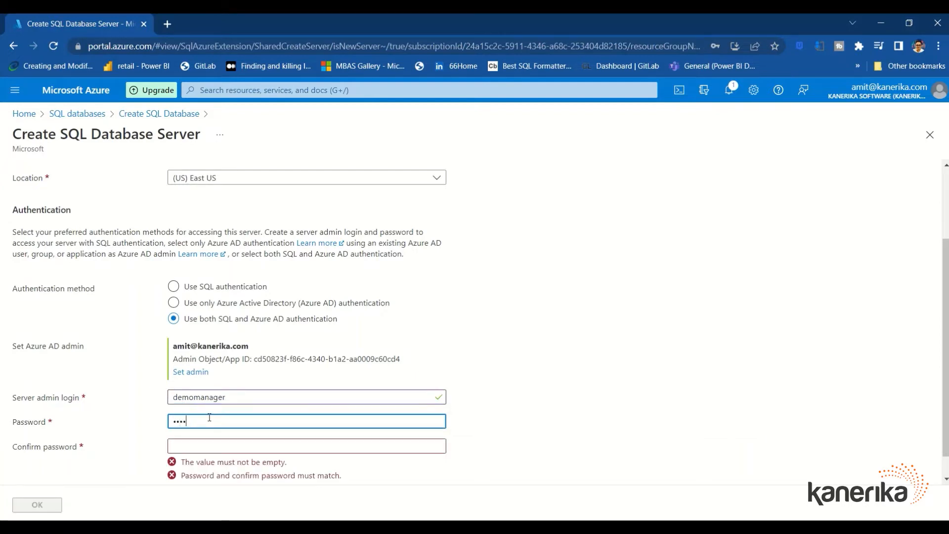
type("•••")
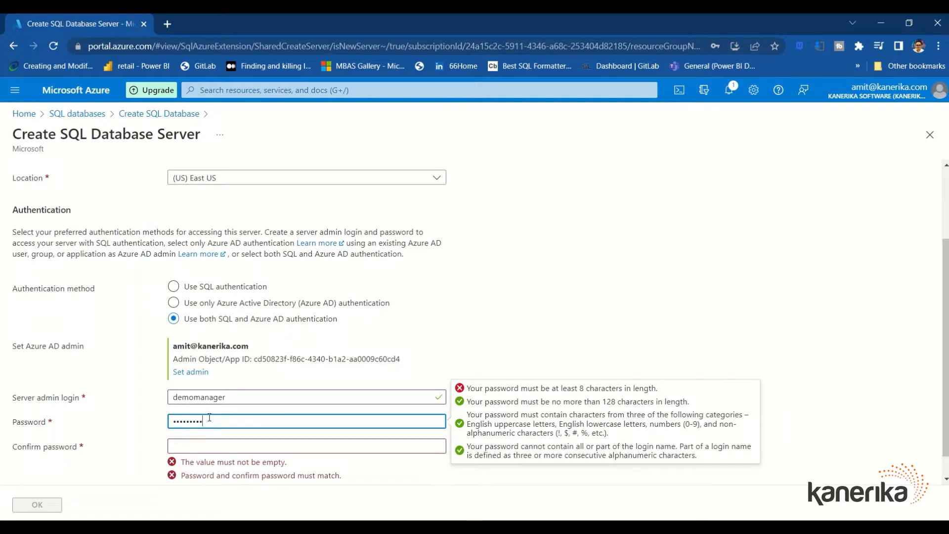
key("Tab")
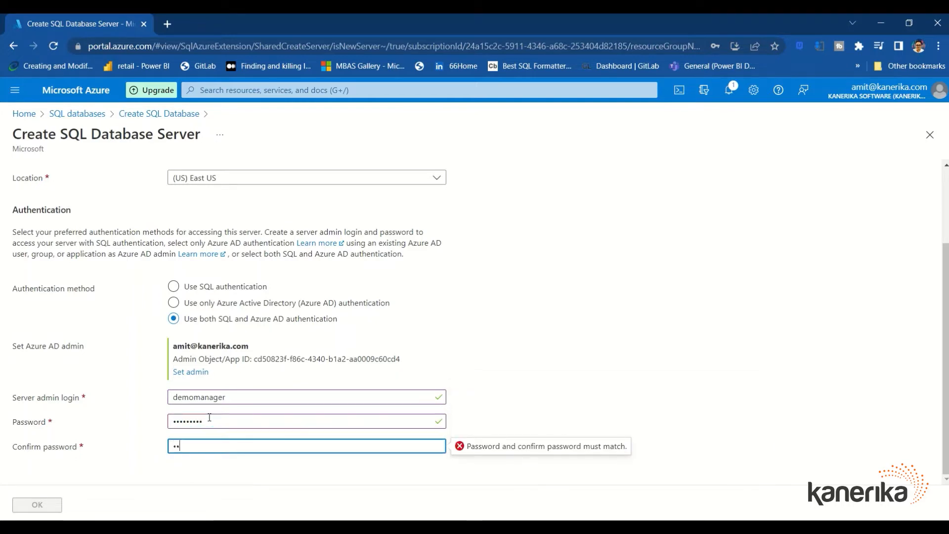
type("••••••••")
left_click(209, 418)
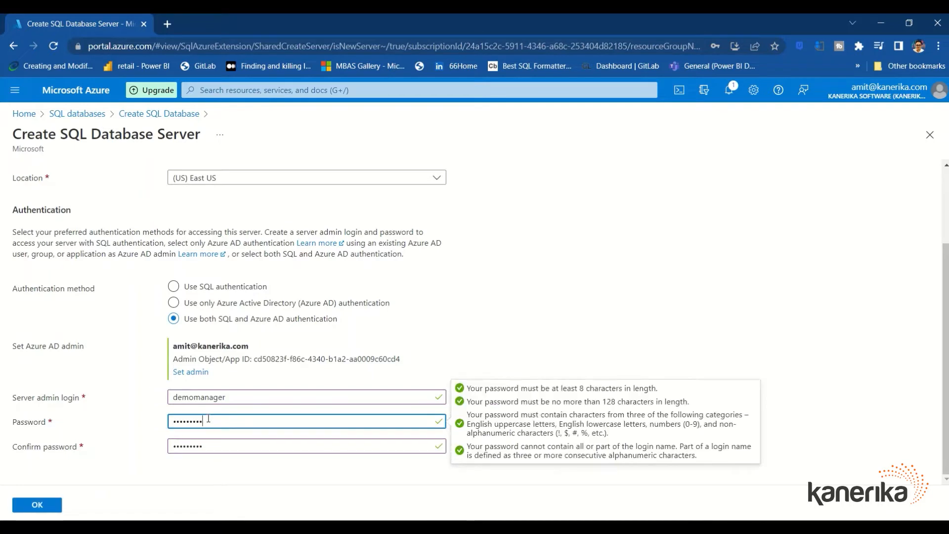
left_click(208, 443)
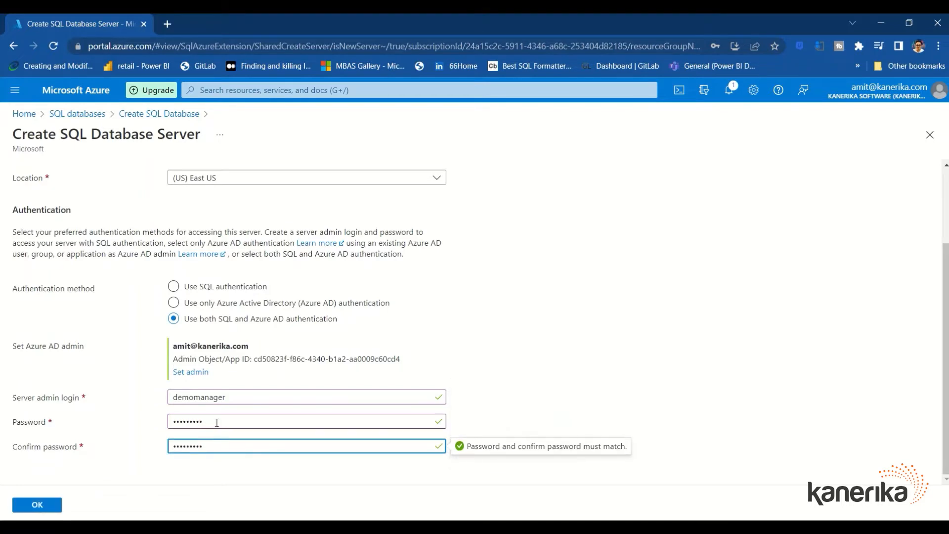
left_click(216, 421)
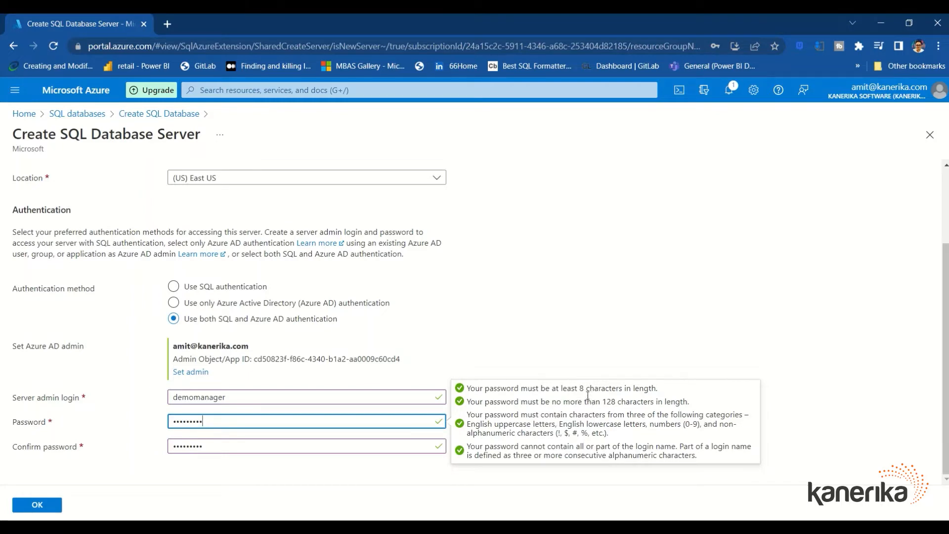
left_click(267, 468)
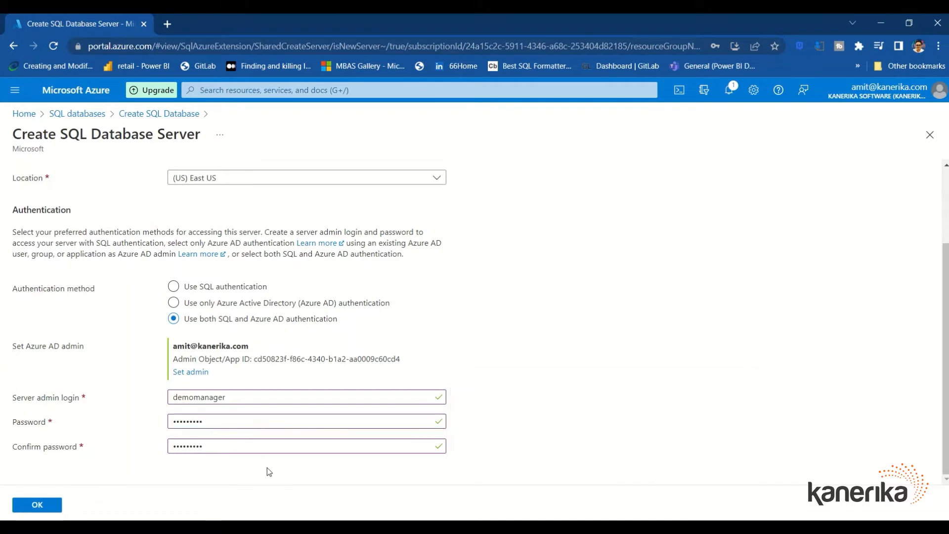
Step: Accept the new server's settings and save its login in the browser
left_click(37, 505)
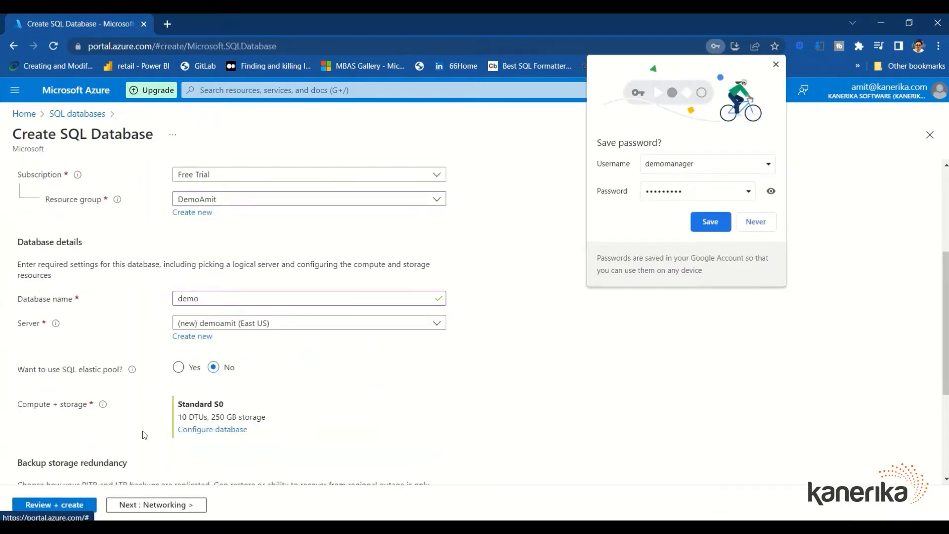
left_click(710, 228)
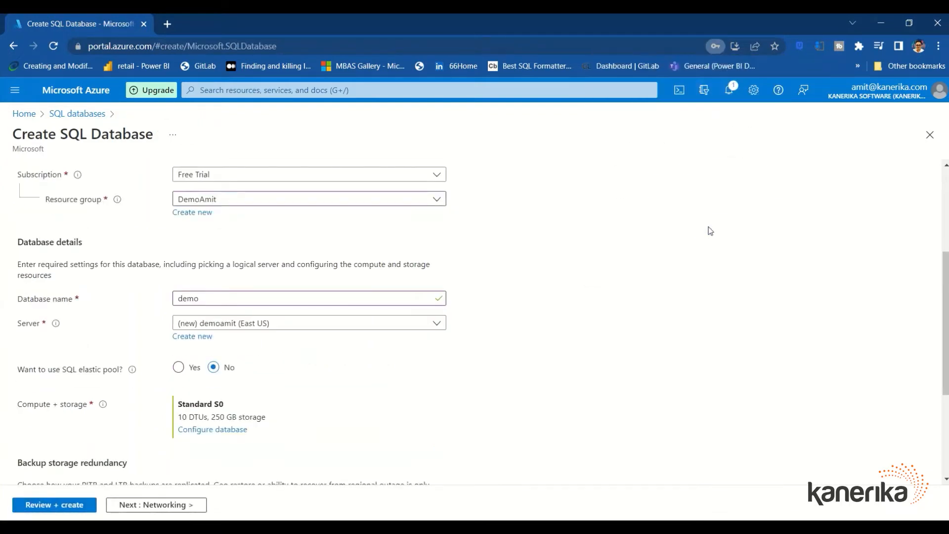
Step: Set the database's backup storage redundancy to locally-redundant backup storage
scroll(371, 361, "down", 1)
scroll(364, 364, "down", 1)
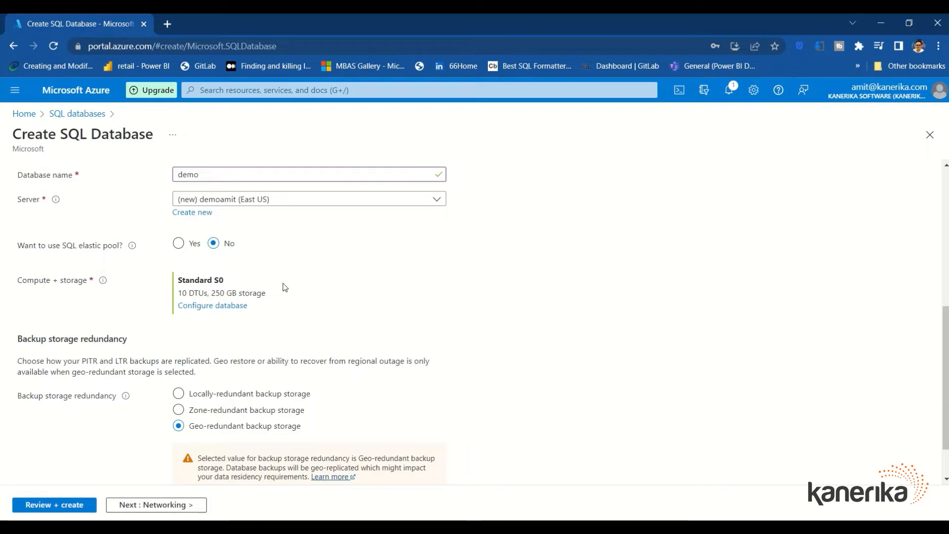
scroll(282, 286, "down", 1)
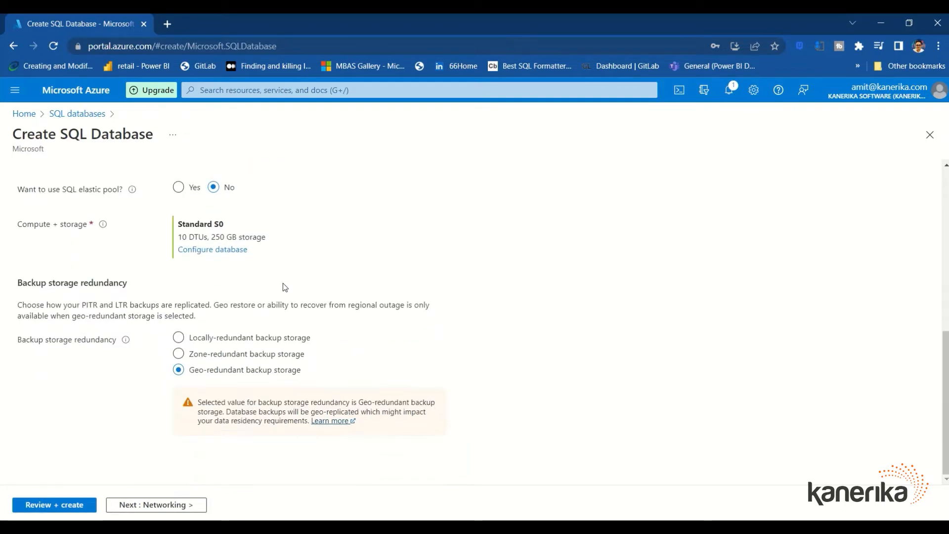
left_click(201, 354)
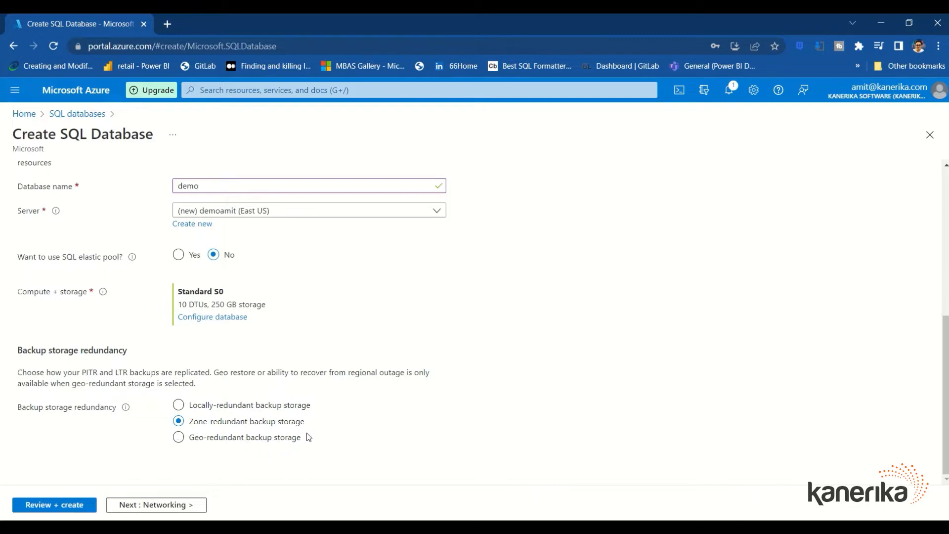
left_click(178, 405)
Step: In the networking settings, choose a public endpoint and allow both Azure services and the current client IP address through the firewall
left_click(125, 505)
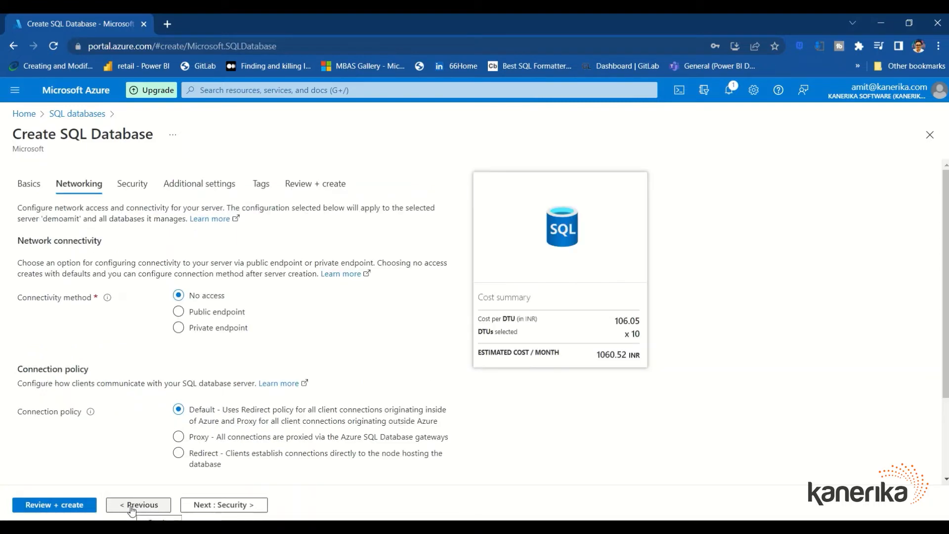
left_click(178, 312)
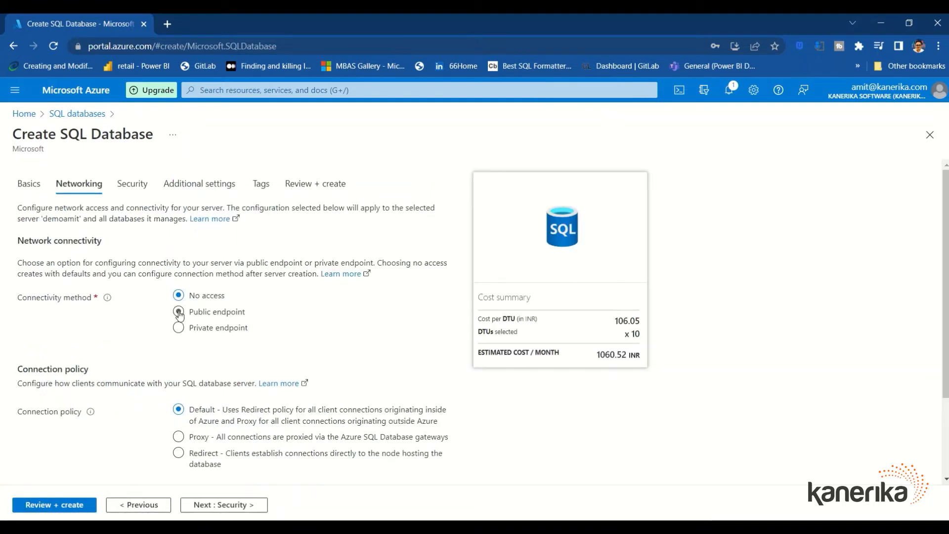
scroll(261, 320, "down", 1)
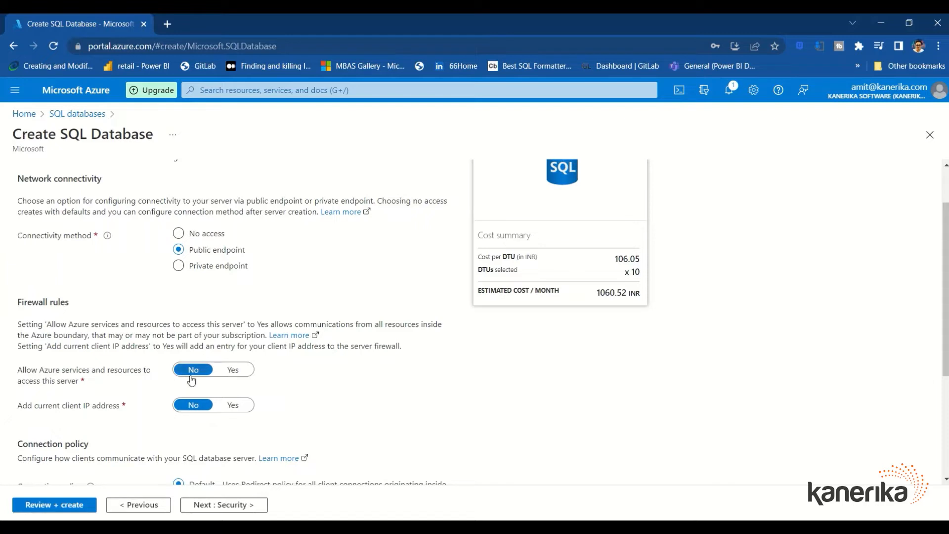
left_click(233, 369)
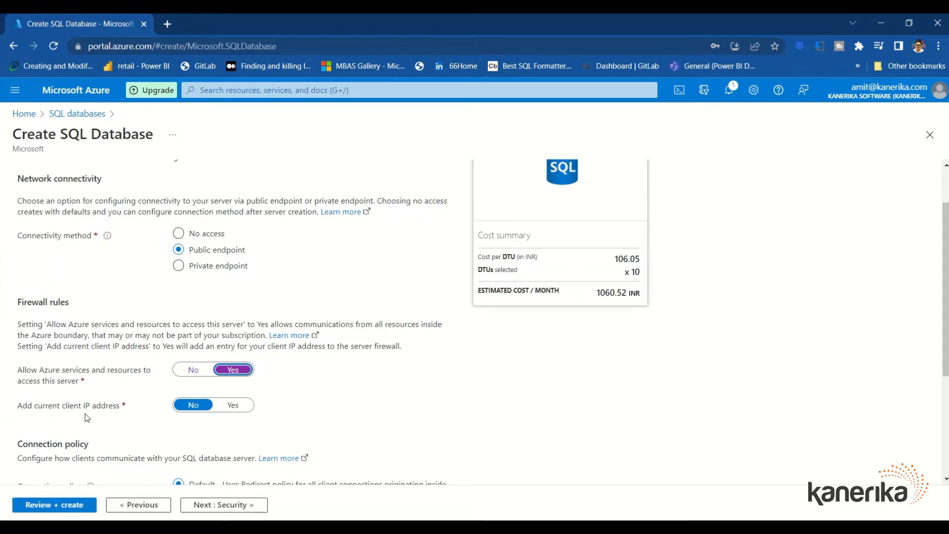
left_click(238, 406)
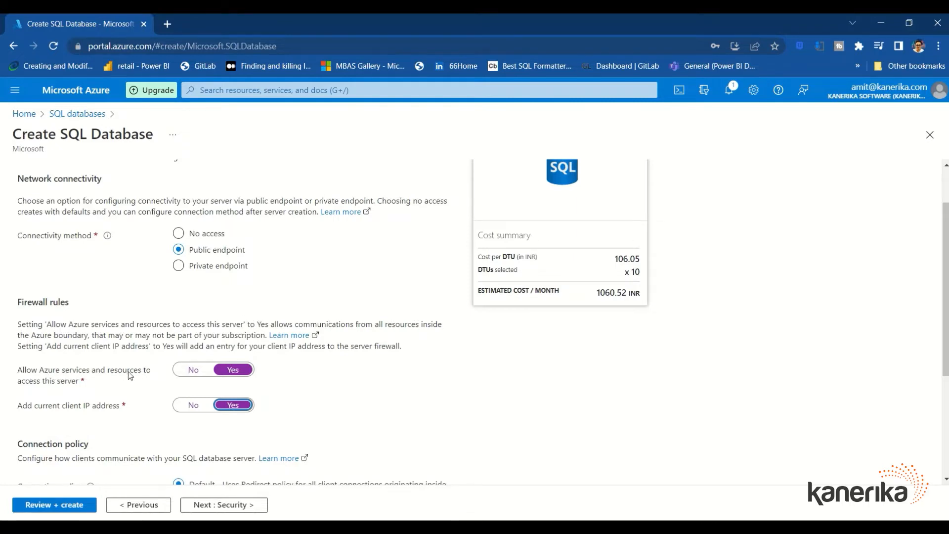
Step: Set the server's connection policy to Redirect
scroll(95, 373, "down", 3)
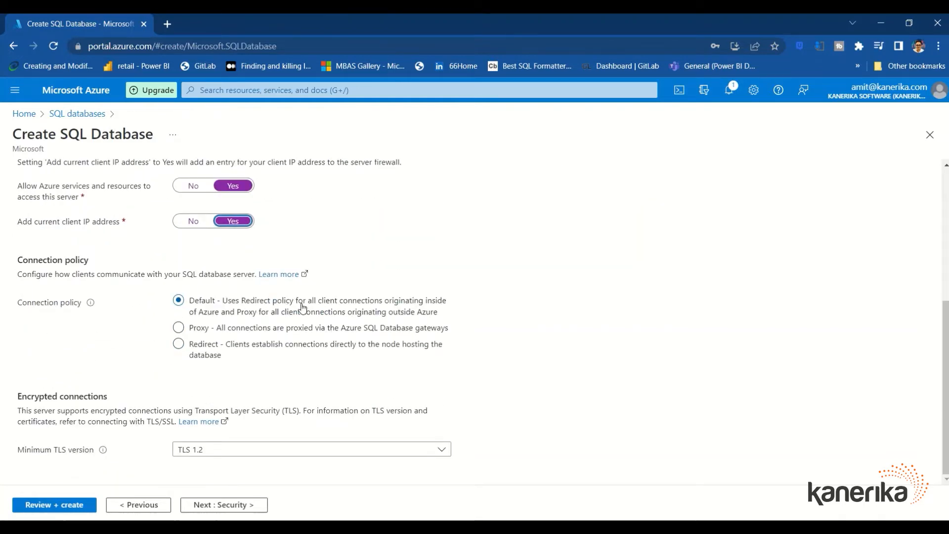
left_click(268, 346)
Step: Continue to the security settings and choose the free trial of Microsoft Defender for SQL
left_click(220, 506)
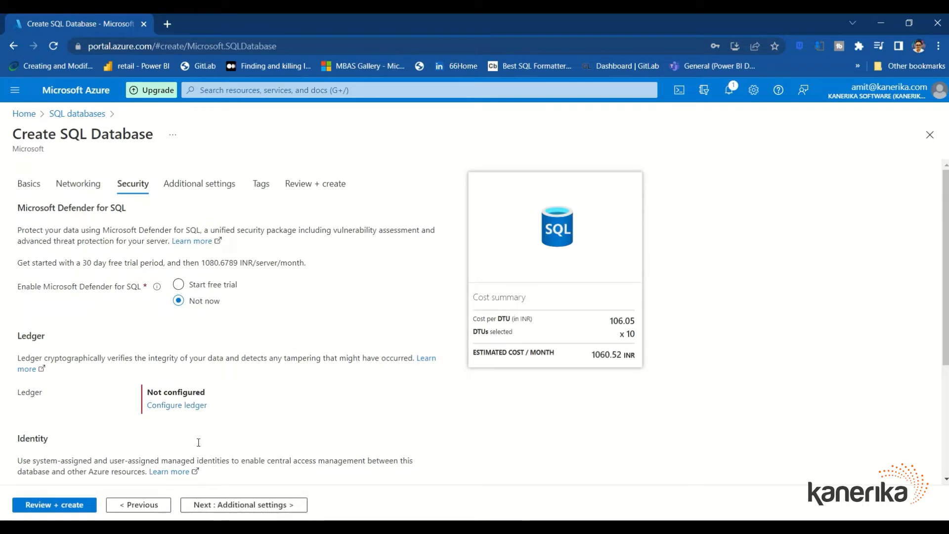
left_click(178, 284)
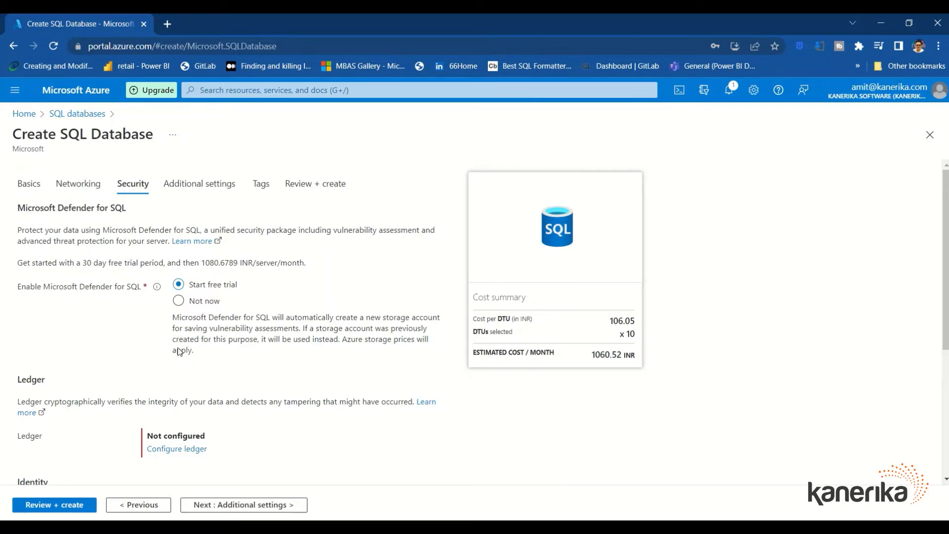
Step: Continue past the security settings, leaving the data source, collation and maintenance window in the additional settings at their defaults
scroll(180, 351, "down", 1)
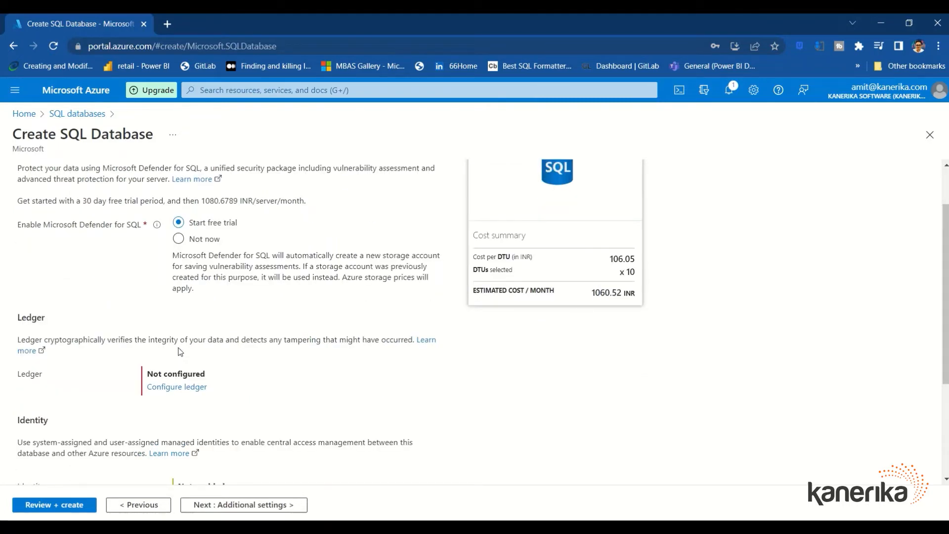
scroll(180, 351, "down", 3)
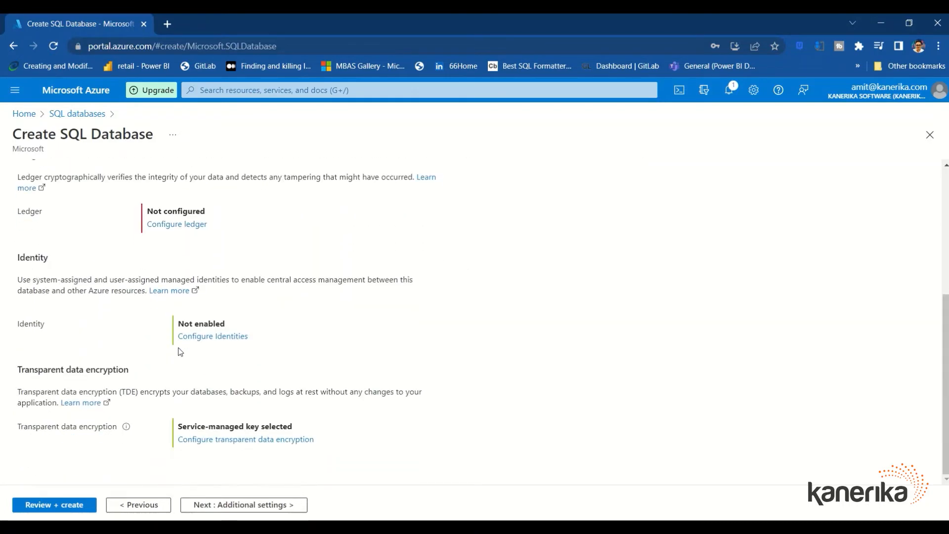
left_click(244, 508)
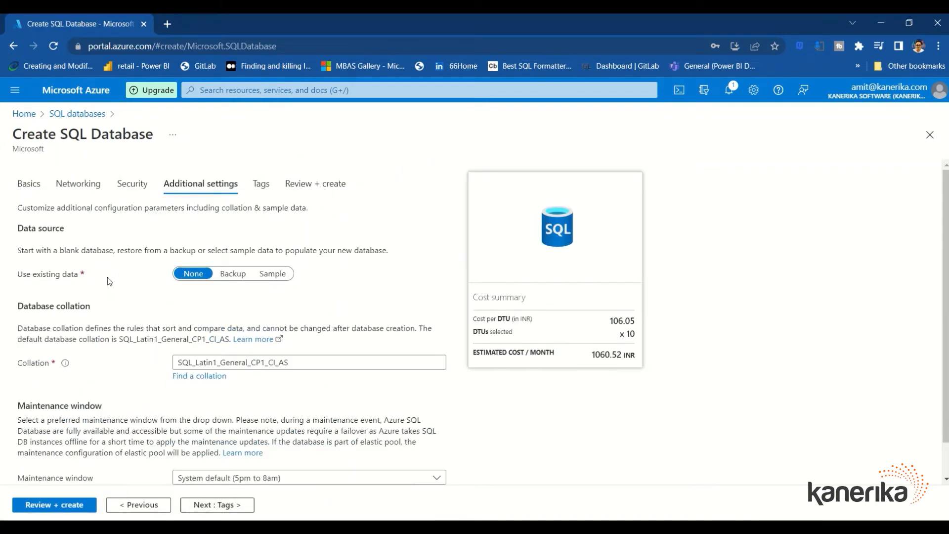
scroll(179, 365, "down", 1)
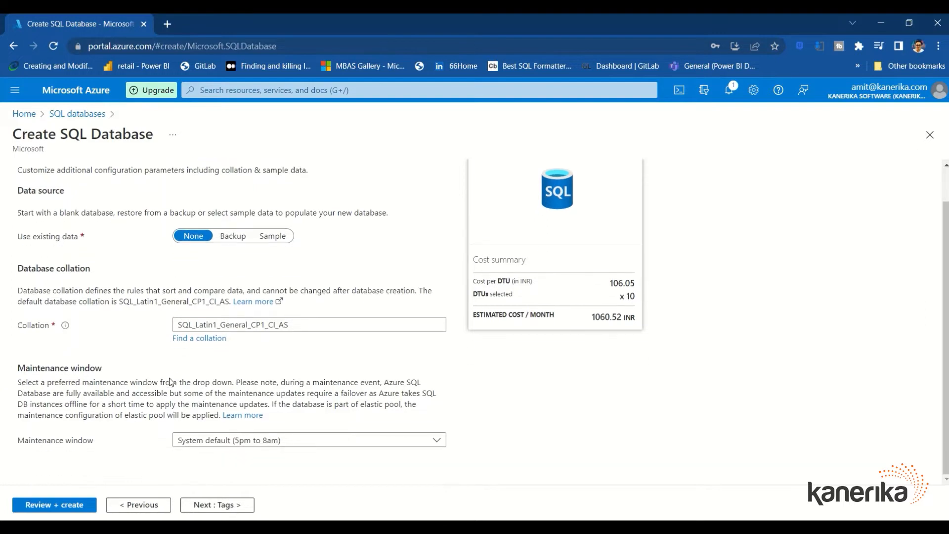
Step: Review the configuration summary and create the SQL database, opening the deployed resource once deployment finishes
left_click(82, 513)
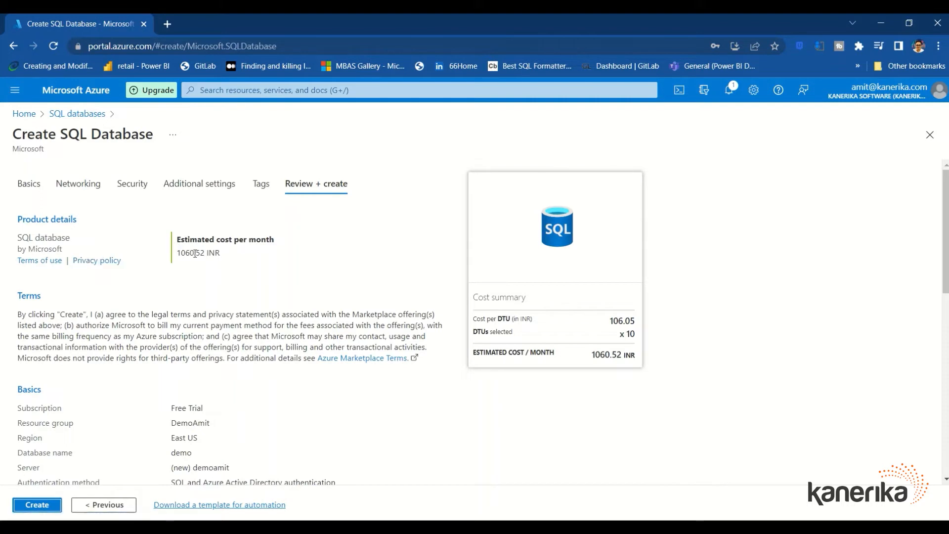
scroll(137, 433, "down", 3)
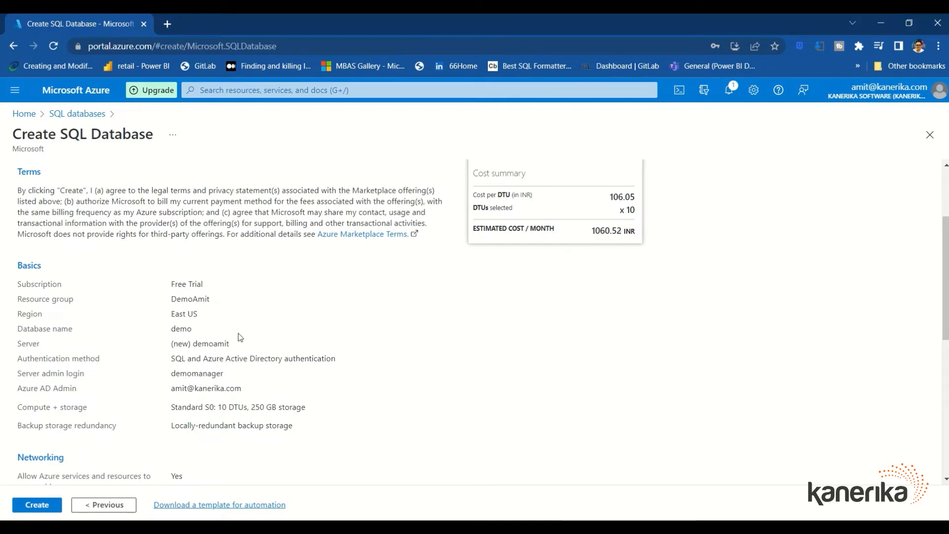
scroll(237, 335, "down", 8)
left_click(45, 505)
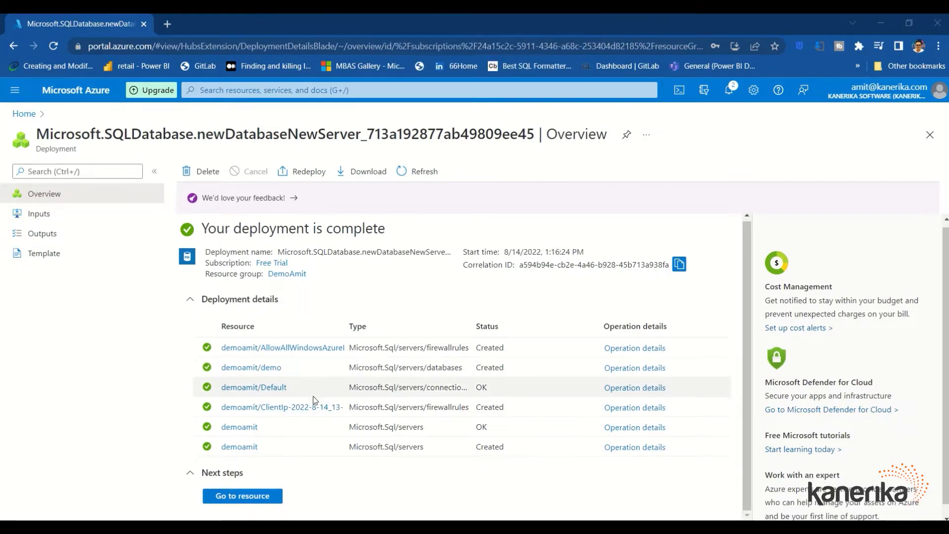
scroll(277, 440, "down", 1)
left_click(238, 486)
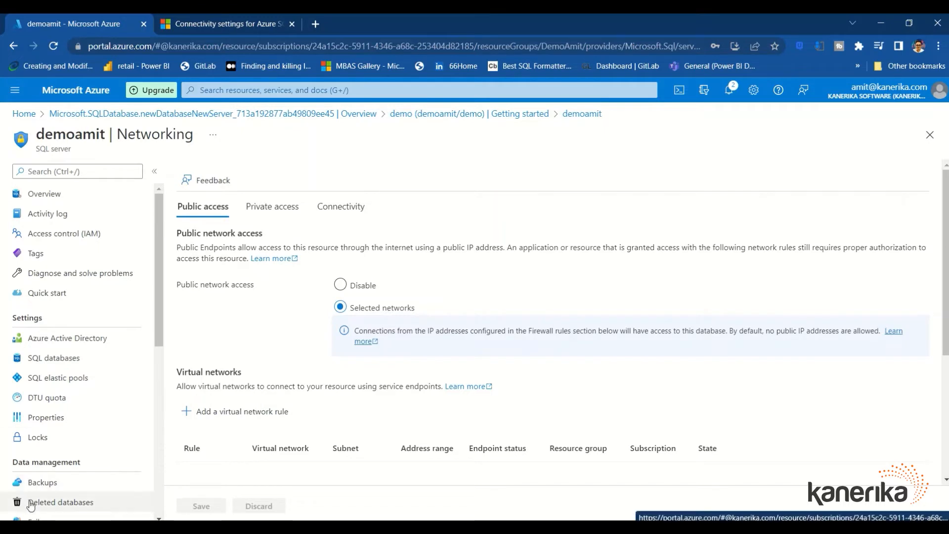
Step: Search the computer for an installed SQL Server application
key("super")
type("s")
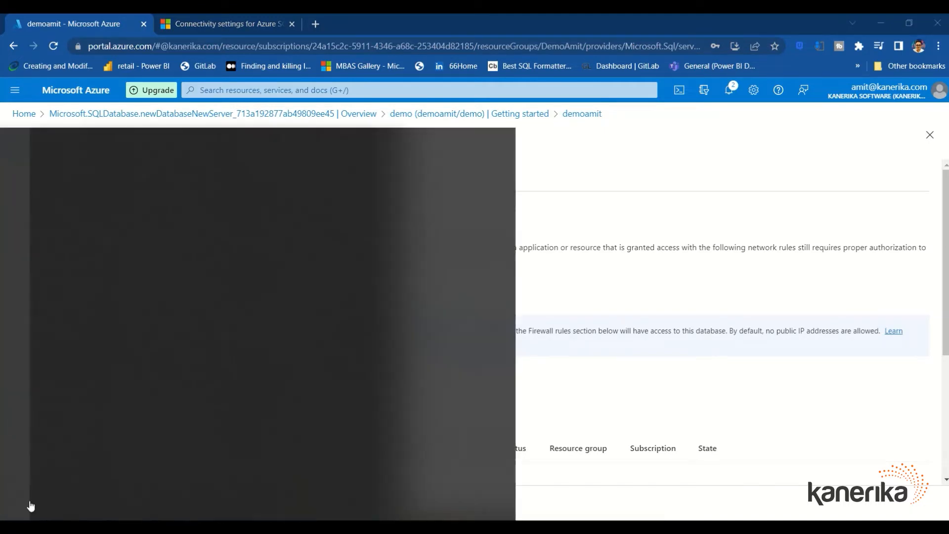
type("ql")
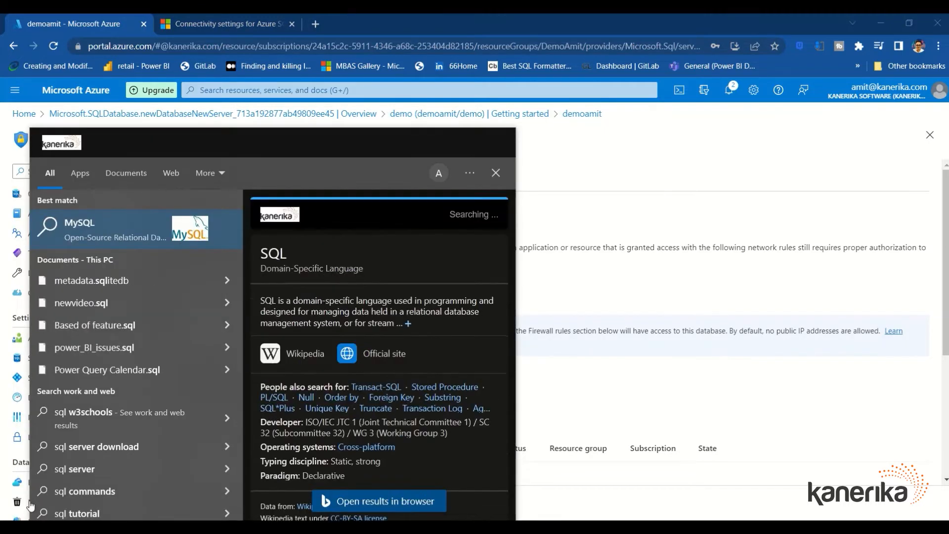
type(" serv")
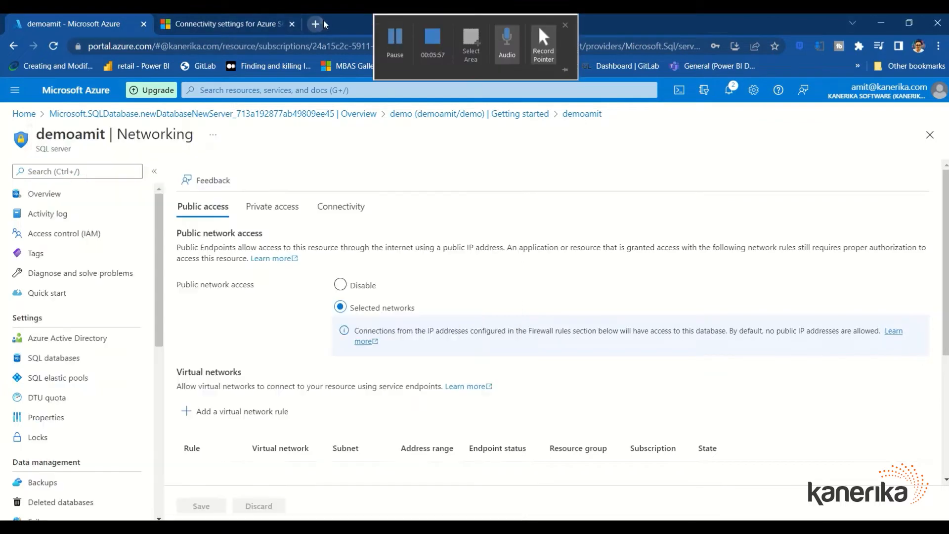
Step: Search the web for "sql server management studio" in a new browser tab
left_click(322, 21)
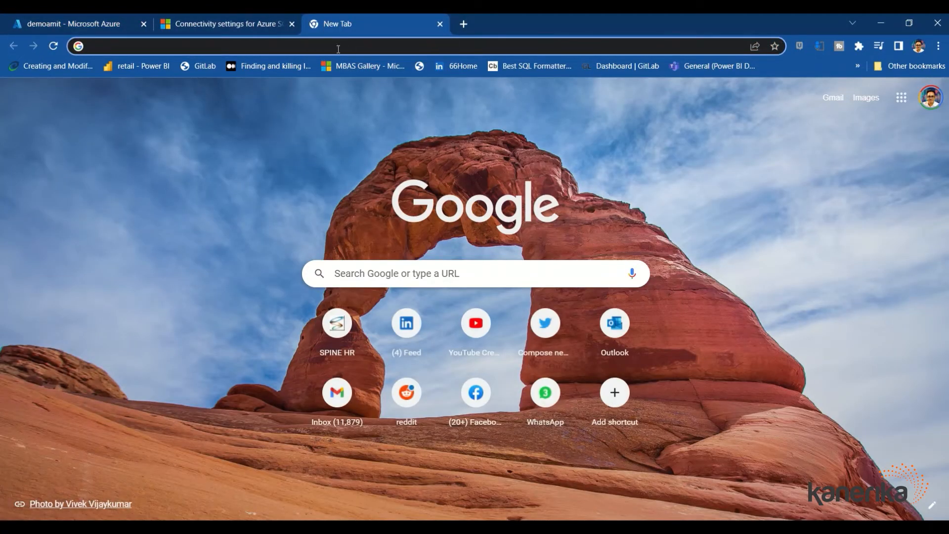
type("sql")
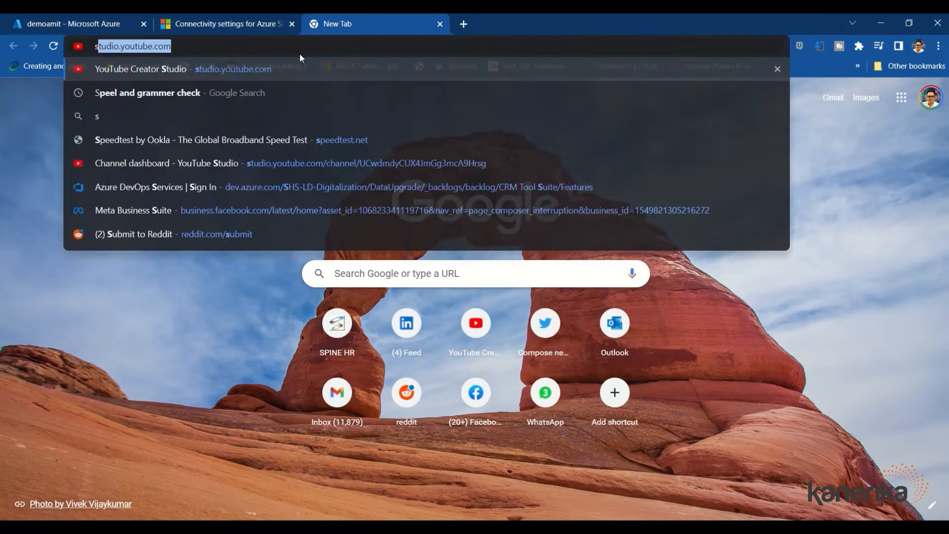
type(" s")
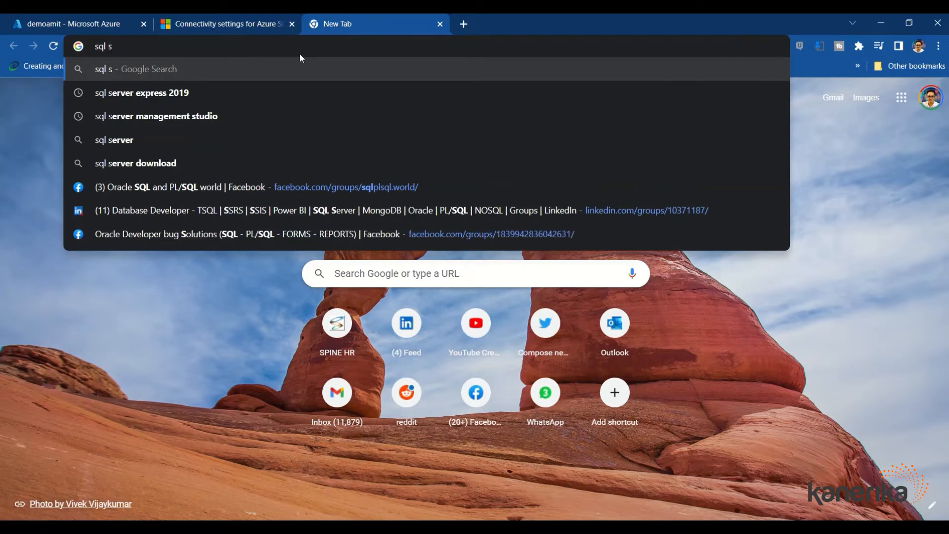
key("Down")
key("BackSpace")
key("BackSpace")
key("BackSpace")
key("BackSpace")
key("BackSpace")
key("BackSpace")
key("BackSpace")
key("BackSpace")
key("BackSpace")
key("BackSpace")
key("BackSpace")
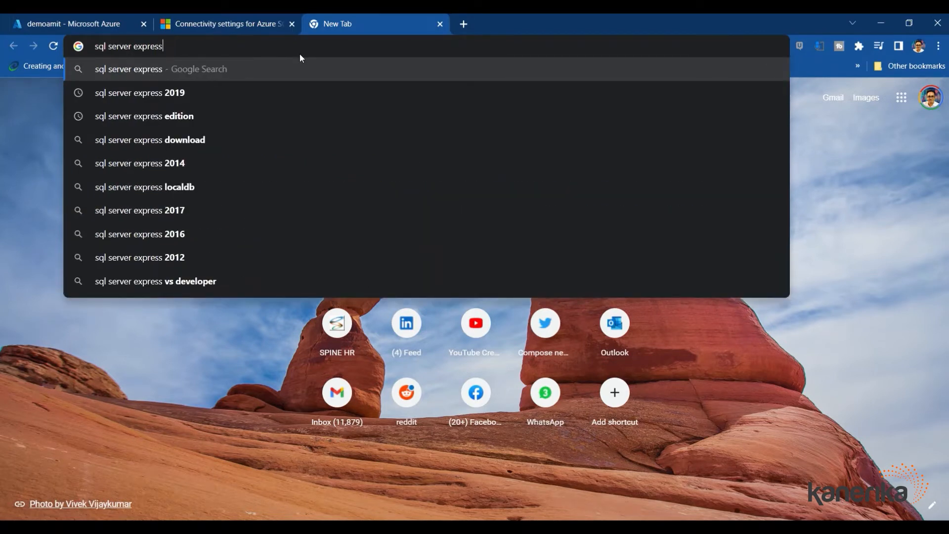
key("BackSpace")
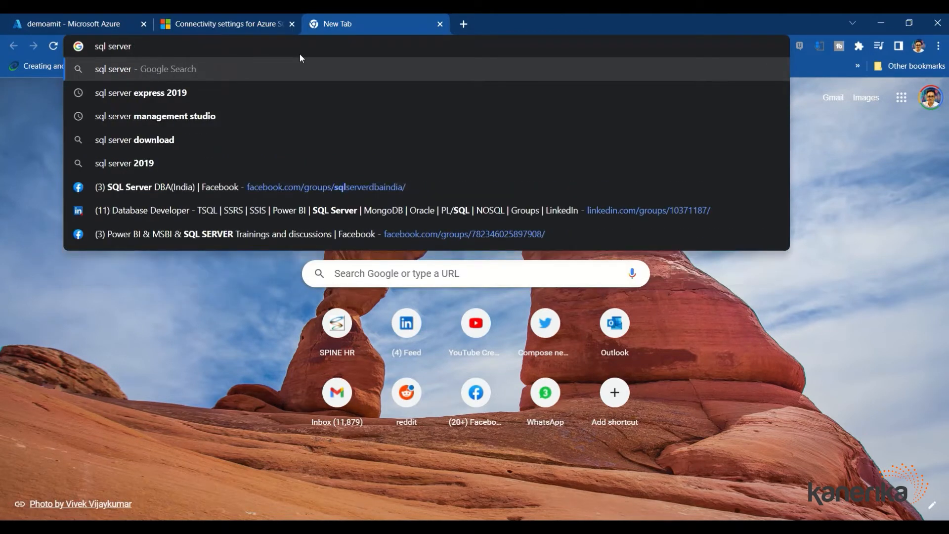
key("Down")
key("Down")
key("Return")
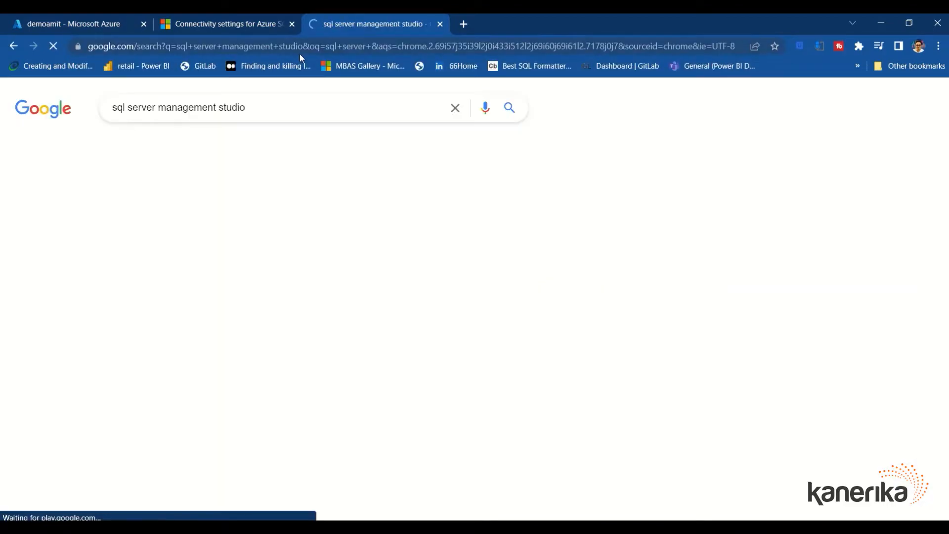
Step: Download SQL Server Management Studio (SSMS) 18.12.1 from Microsoft's documentation page and start installing it in the default location
left_click(255, 216)
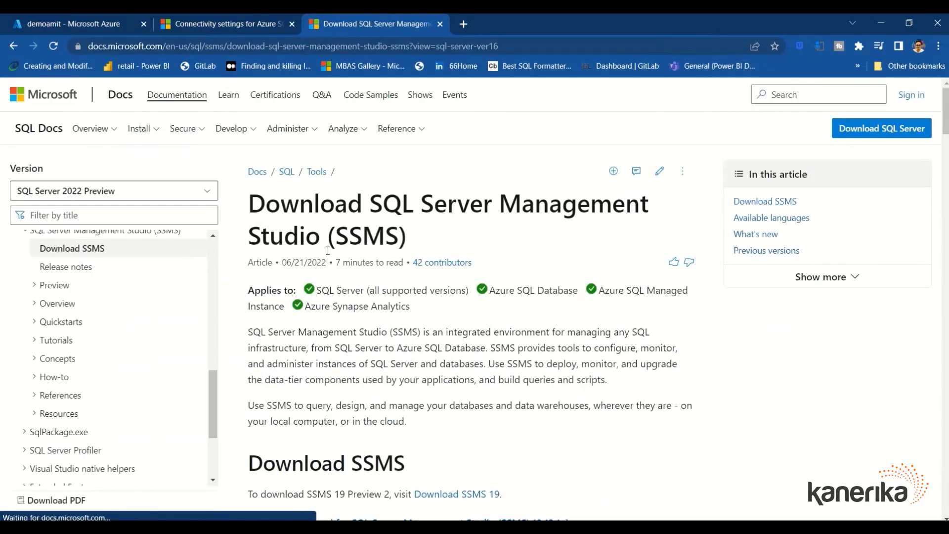
scroll(328, 251, "down", 5)
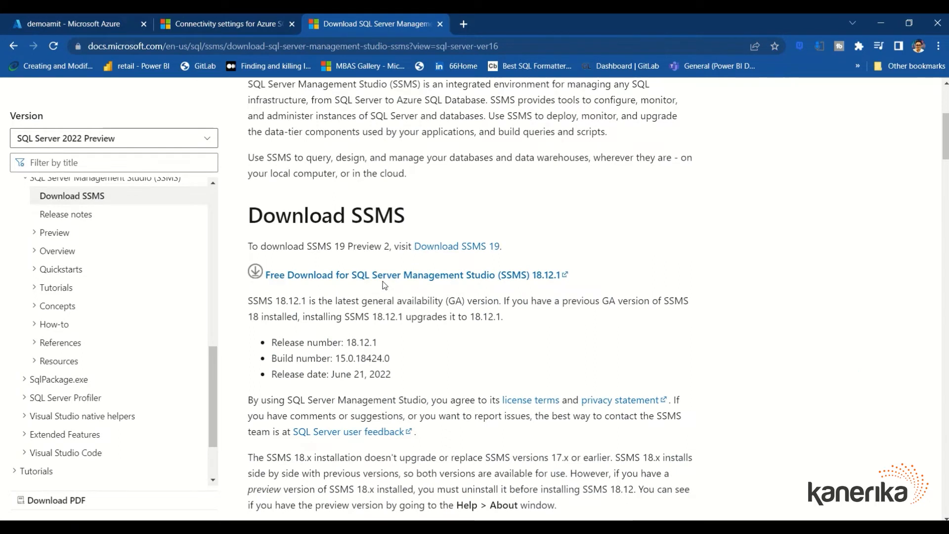
left_click(444, 275)
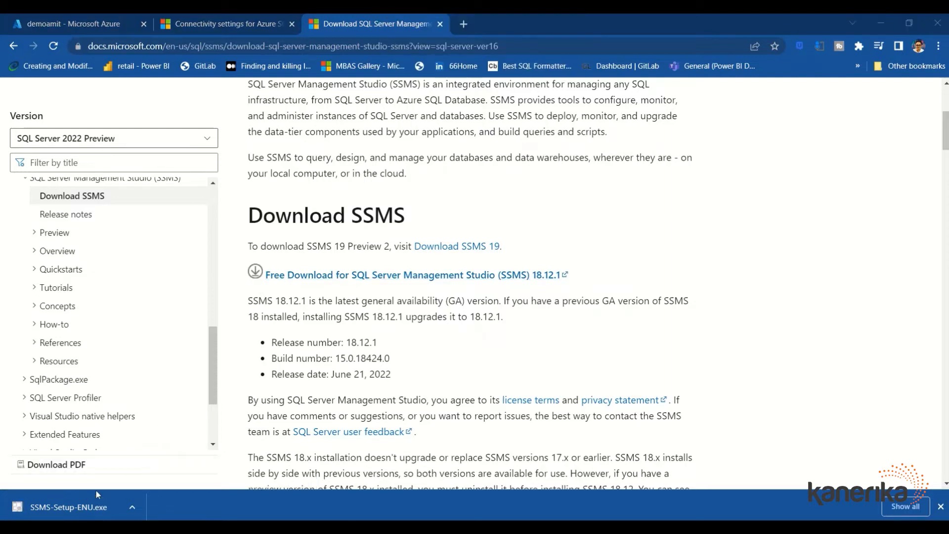
left_click(85, 507)
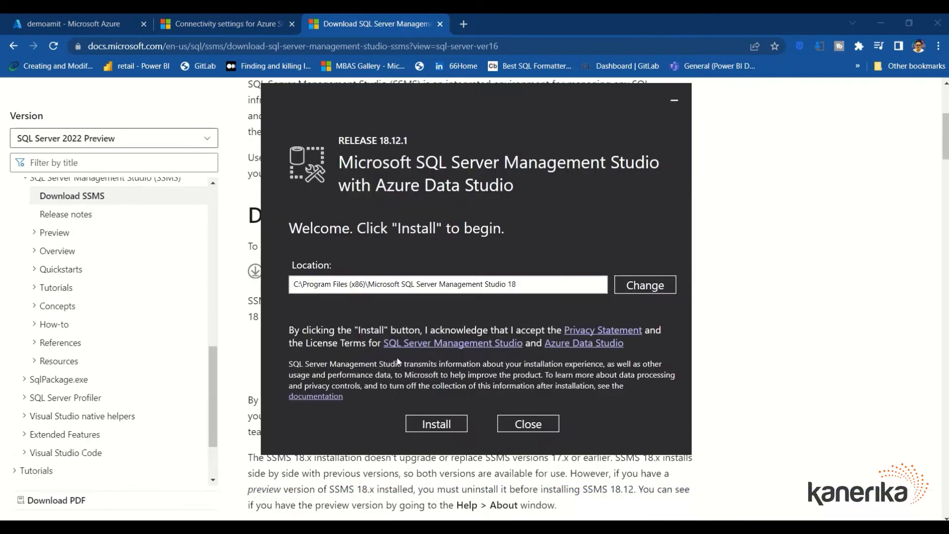
left_click(442, 424)
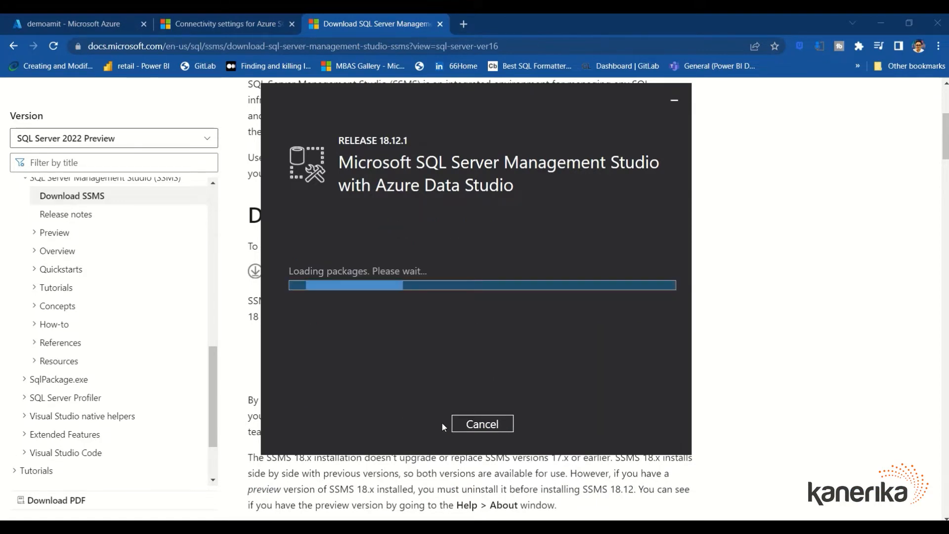
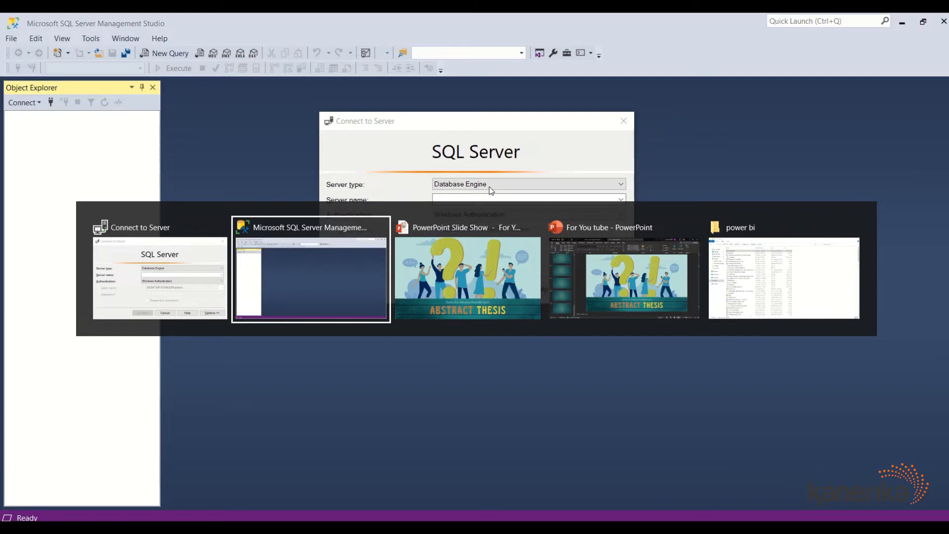
Step: Switch from SQL Server Management Studio to Chrome, open portal.azure.com and sign in with the existing account
key("super+d")
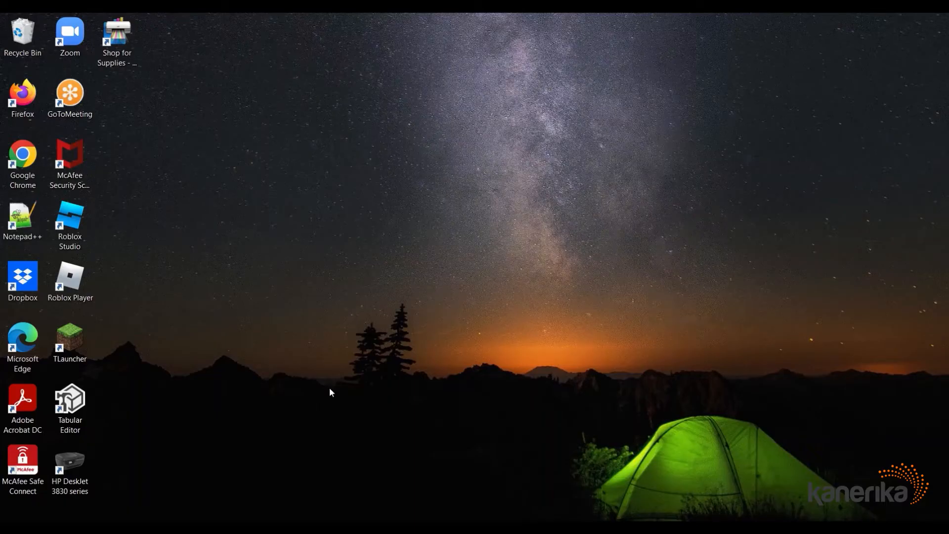
left_click(254, 528)
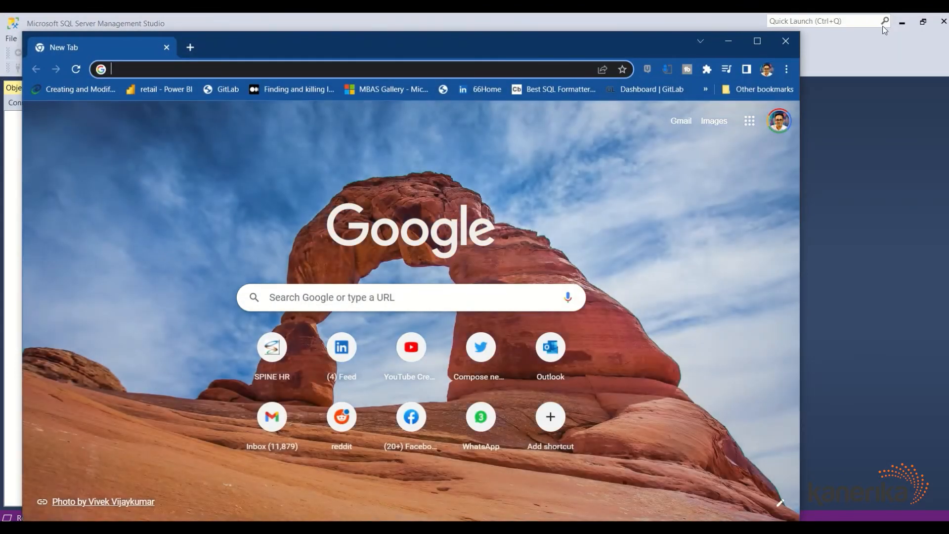
left_click(762, 49)
type("portal.azure.com")
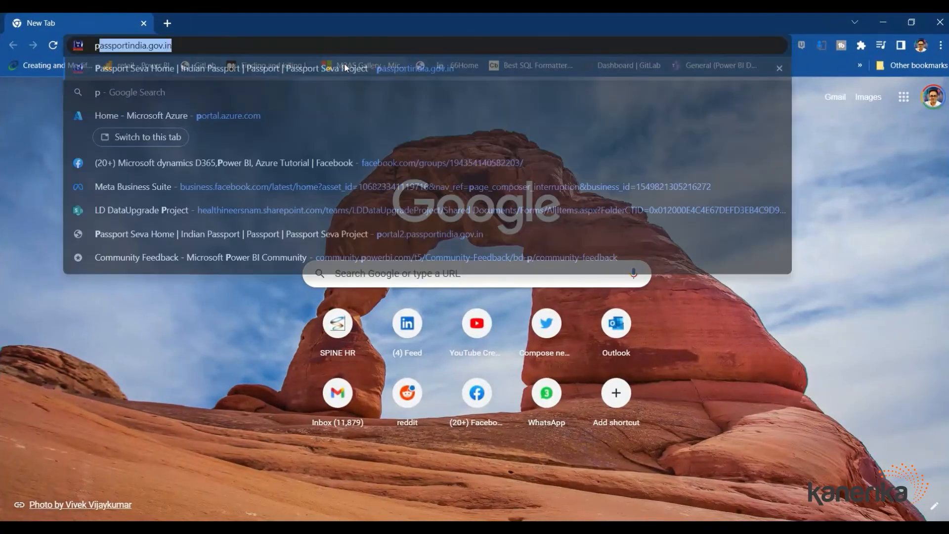
left_click(344, 68)
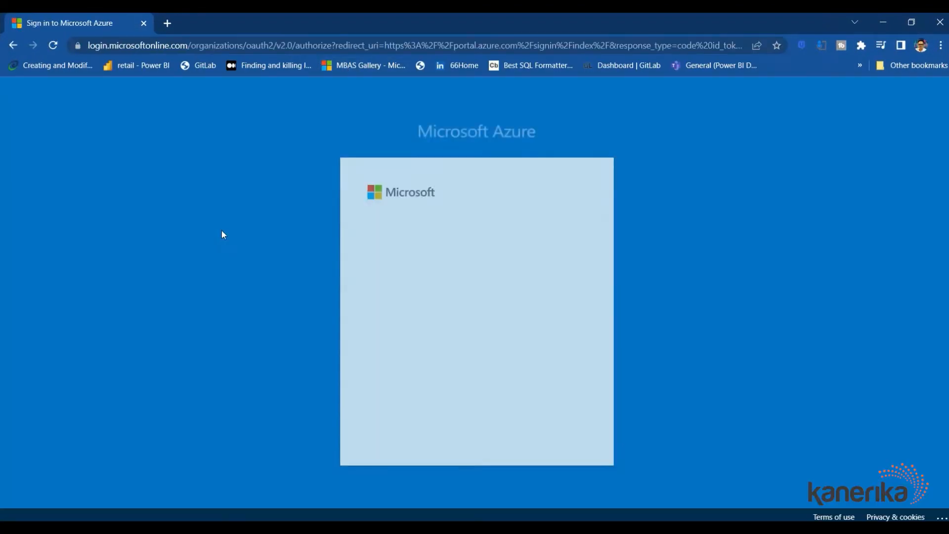
left_click(464, 282)
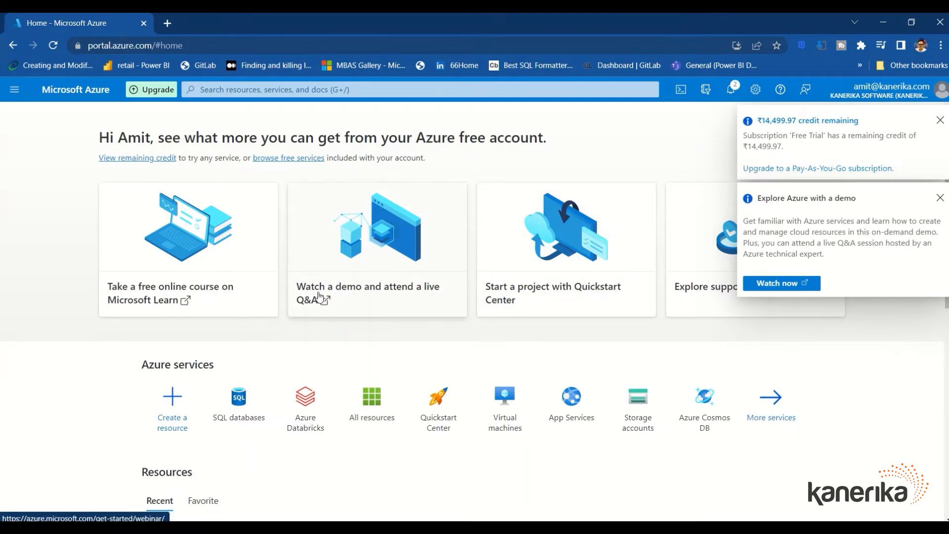
Step: Open the demoamit SQL server from the recent resources and copy its full server name
scroll(198, 316, "down", 5)
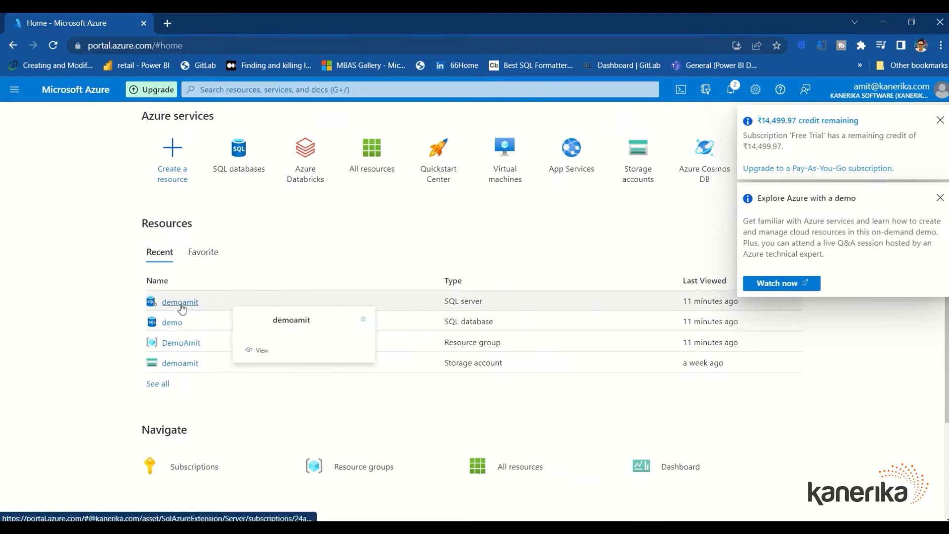
left_click(180, 303)
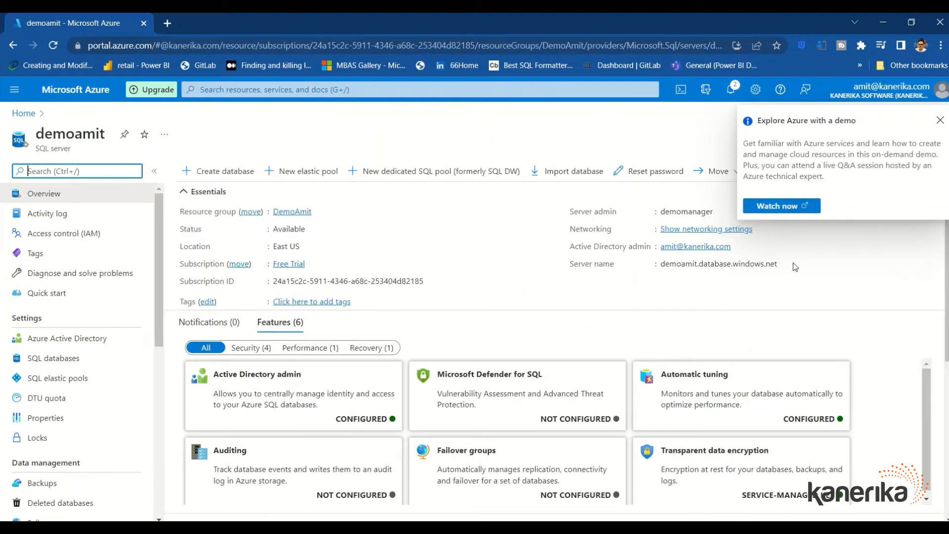
left_click_drag(791, 267, 661, 267)
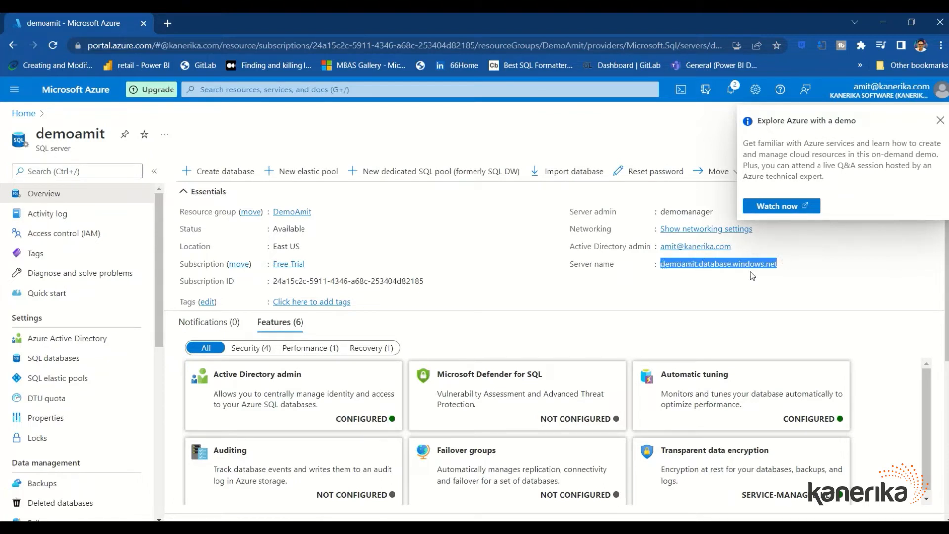
left_click(785, 264)
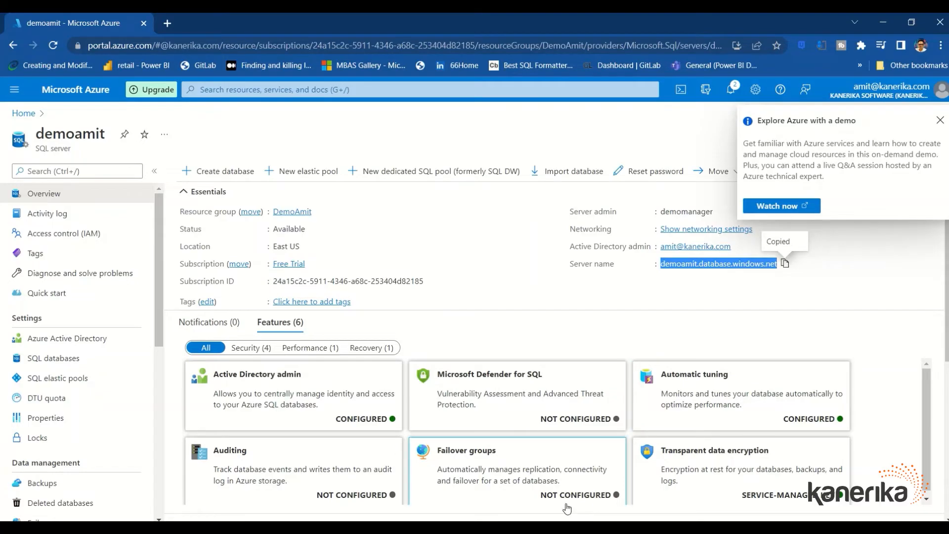
Step: Switch back to the Connect to Server dialog in SQL Server Management Studio
key("super+d")
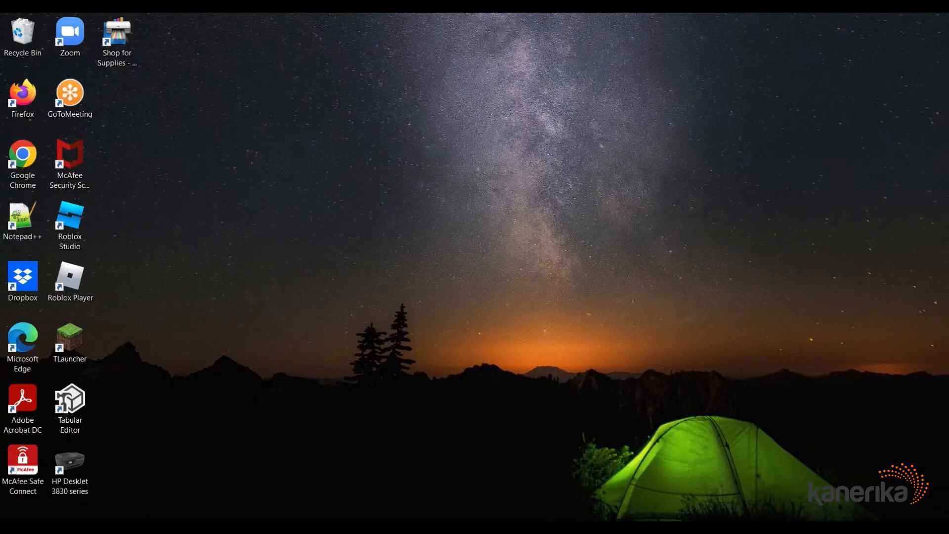
mouse_move(426, 503)
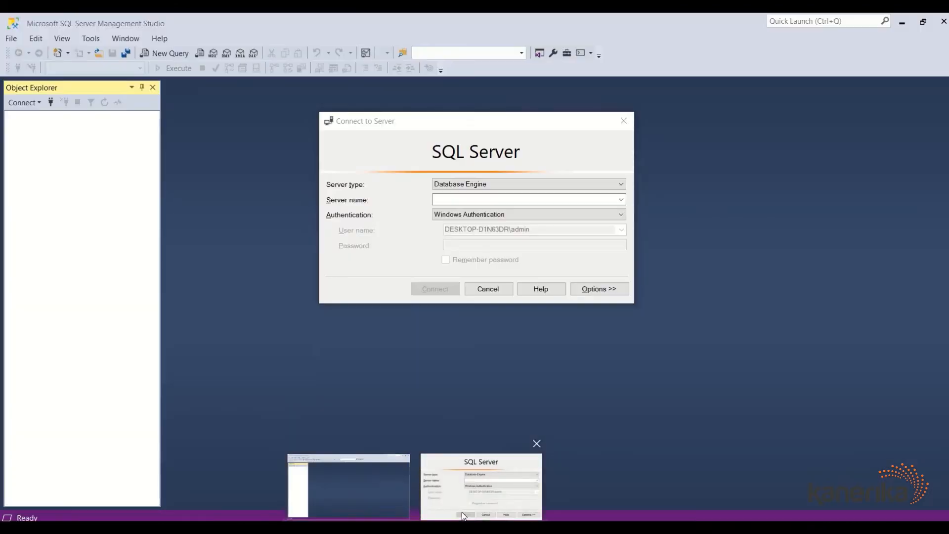
left_click(481, 487)
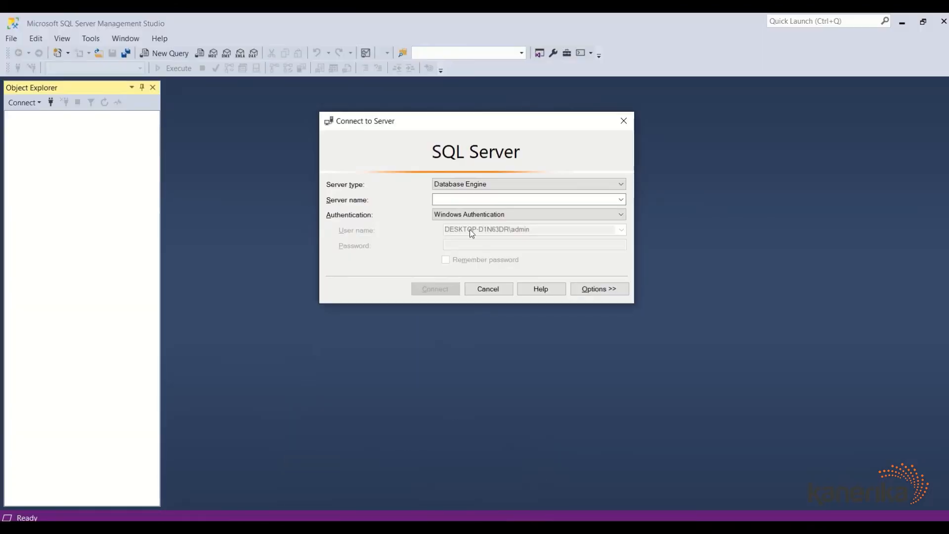
Step: Enter the copied server name demoamit.database.windows.net and set the authentication to SQL Server Authentication
left_click(471, 200)
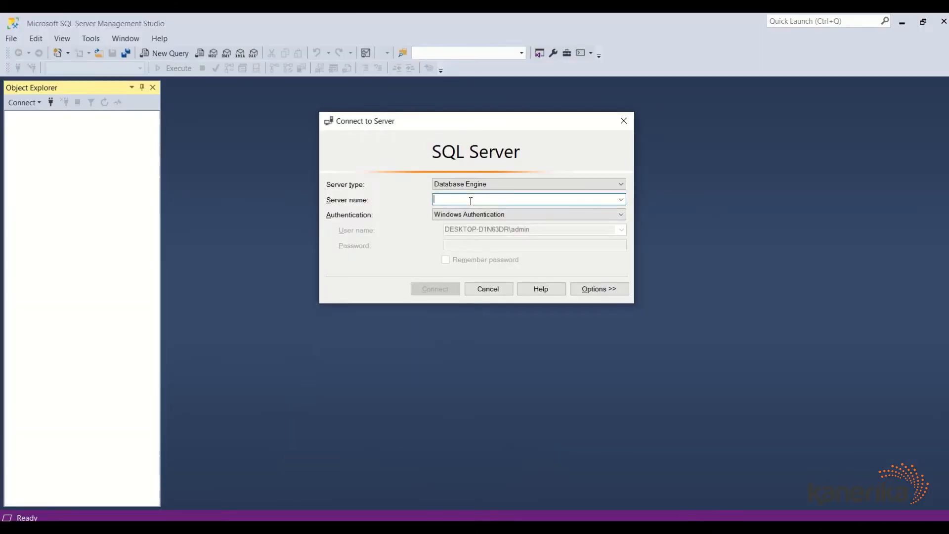
key("ctrl+v")
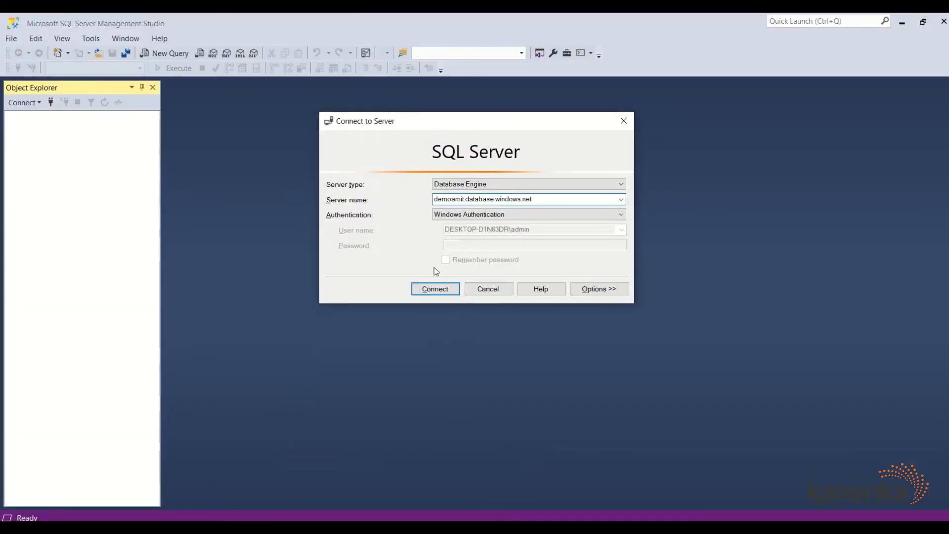
left_click(510, 212)
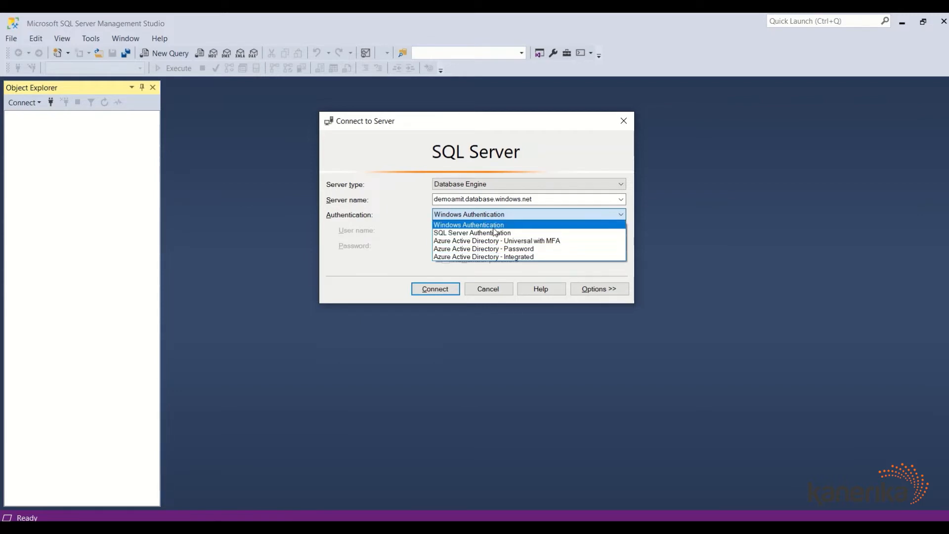
left_click(494, 226)
left_click(494, 216)
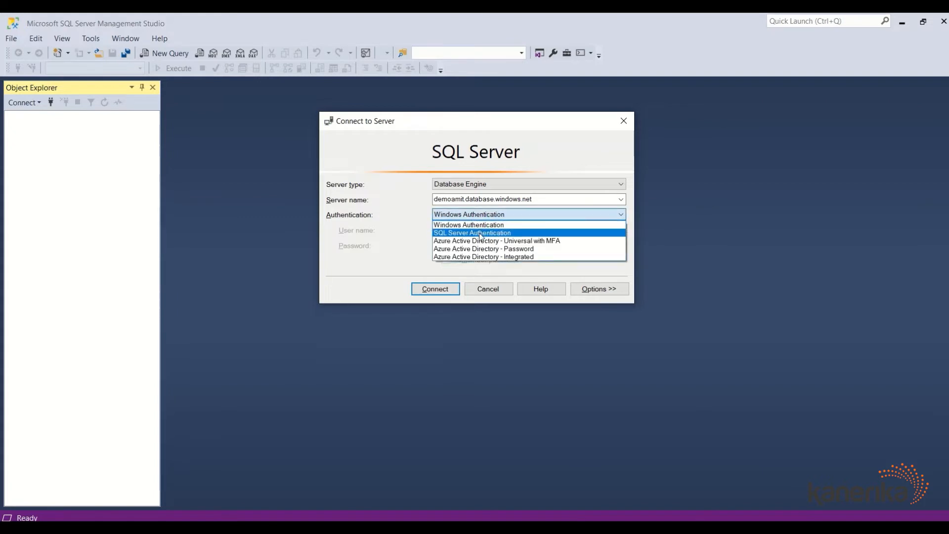
left_click(483, 232)
Step: Enter the login demomanager and the account password, and connect to the server
left_click(465, 230)
type("dem")
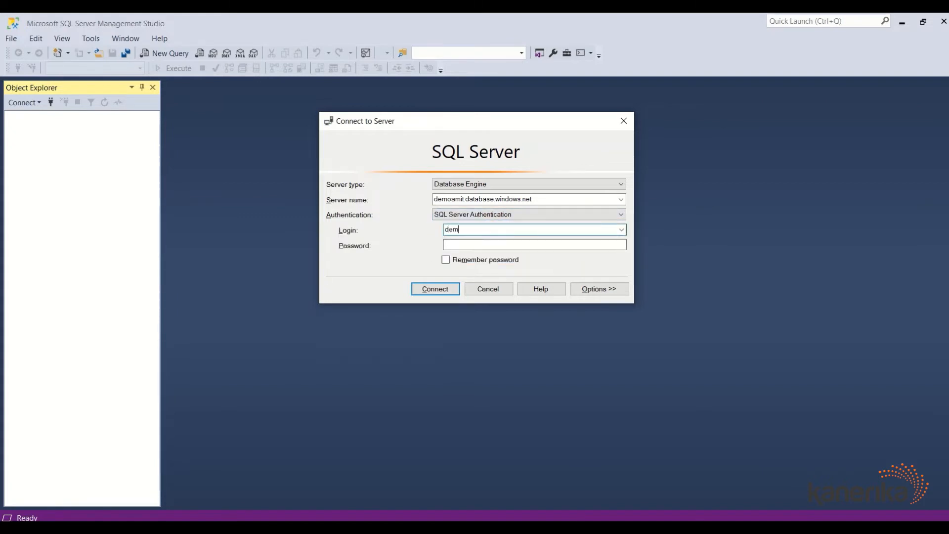
type("omanager")
key("Tab")
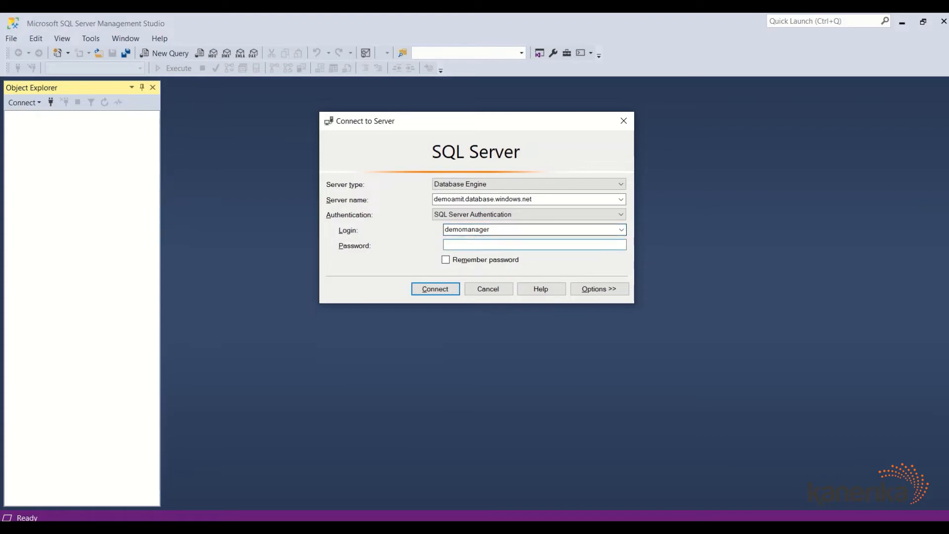
type("********")
left_click(430, 291)
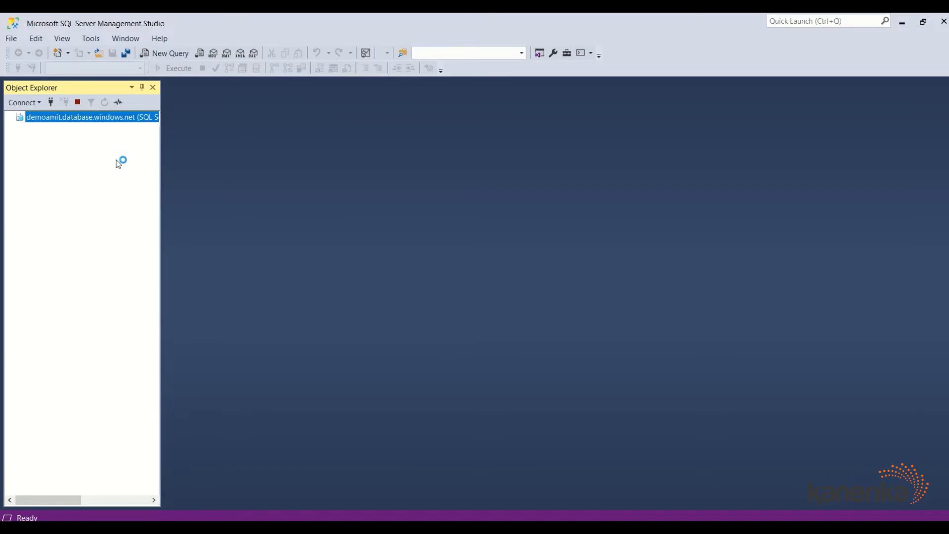
Step: Expand the server's Databases folder, the demo database and its Tables folder in Object Explorer
left_click(20, 128)
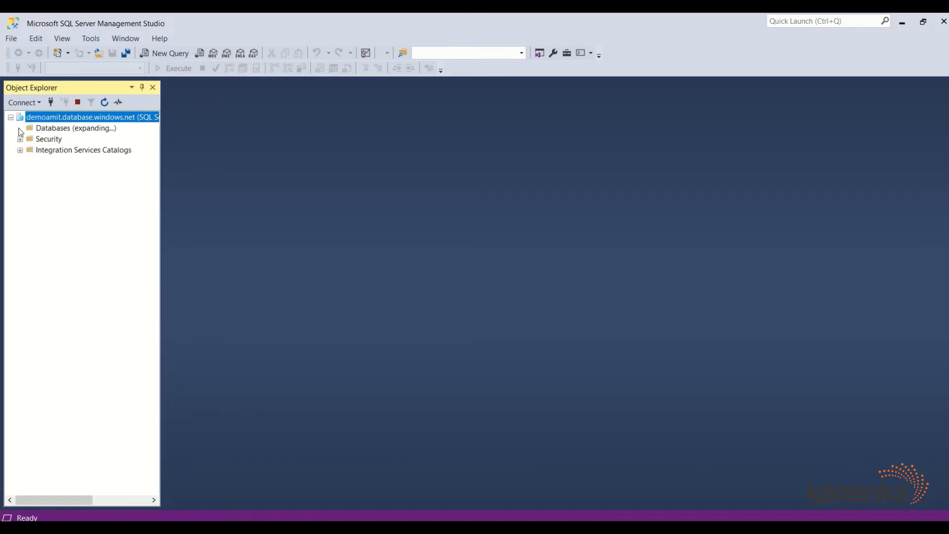
left_click(30, 149)
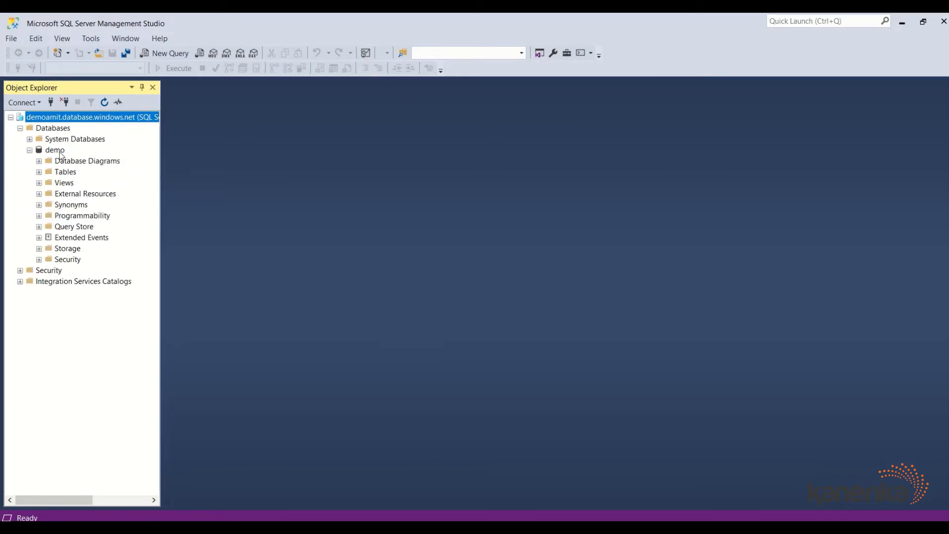
left_click(39, 171)
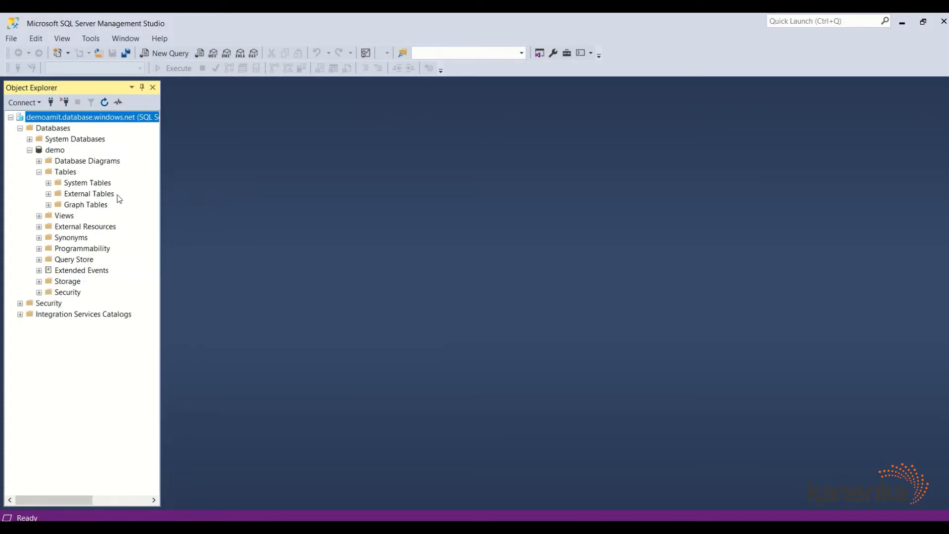
left_click(63, 173)
right_click(63, 173)
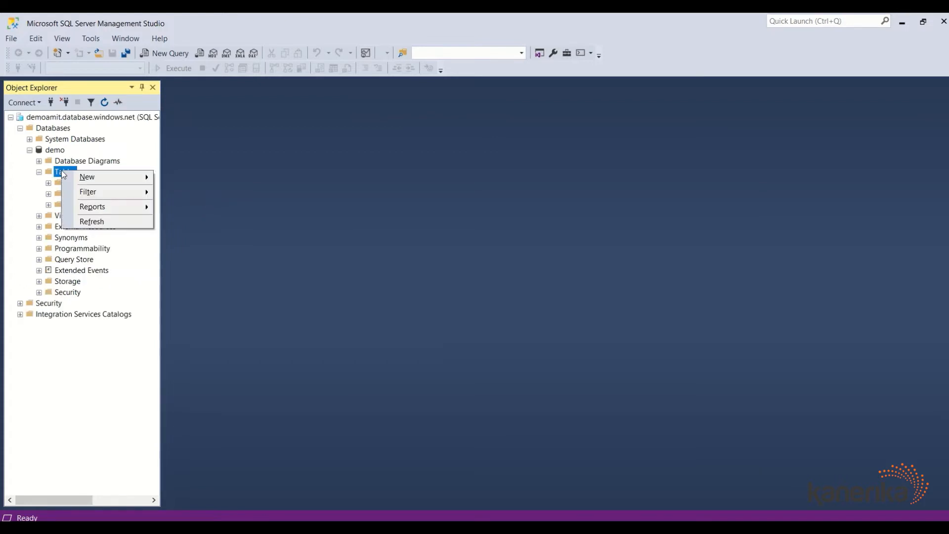
left_click(56, 150)
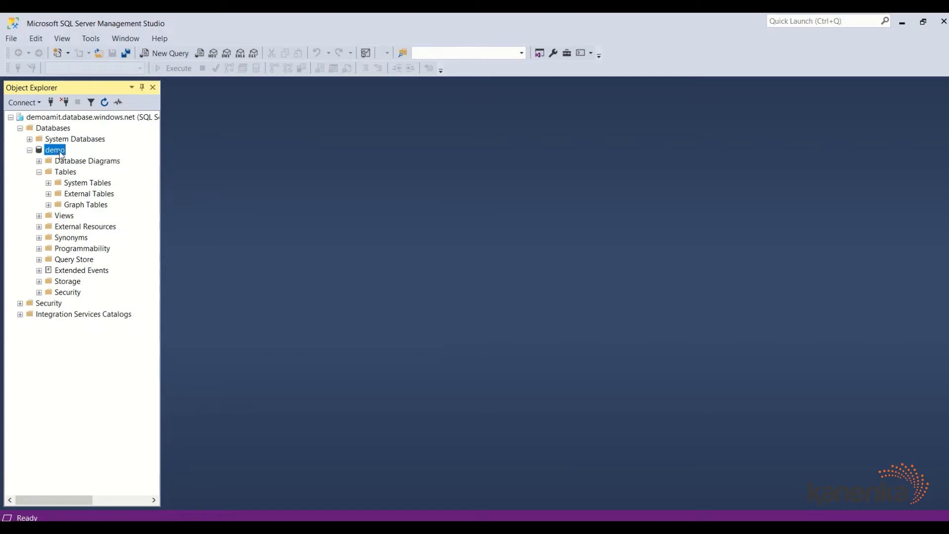
Step: Start the Import Flat File wizard for the demo database and continue past its introduction
left_click(53, 130)
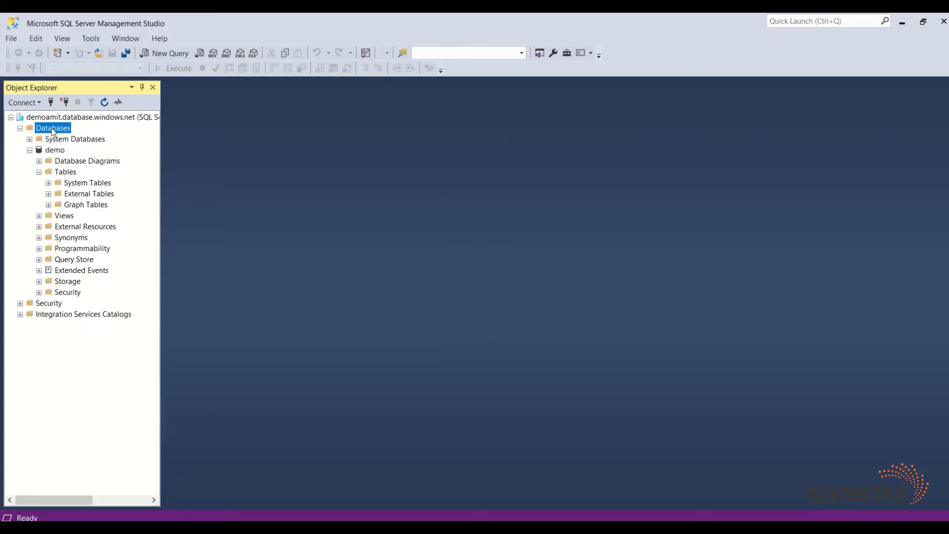
left_click(58, 151)
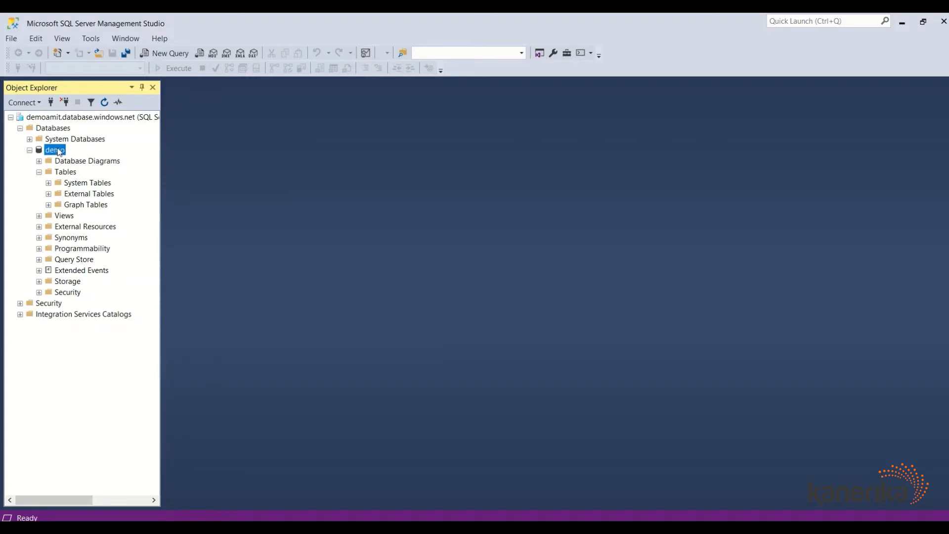
right_click(58, 149)
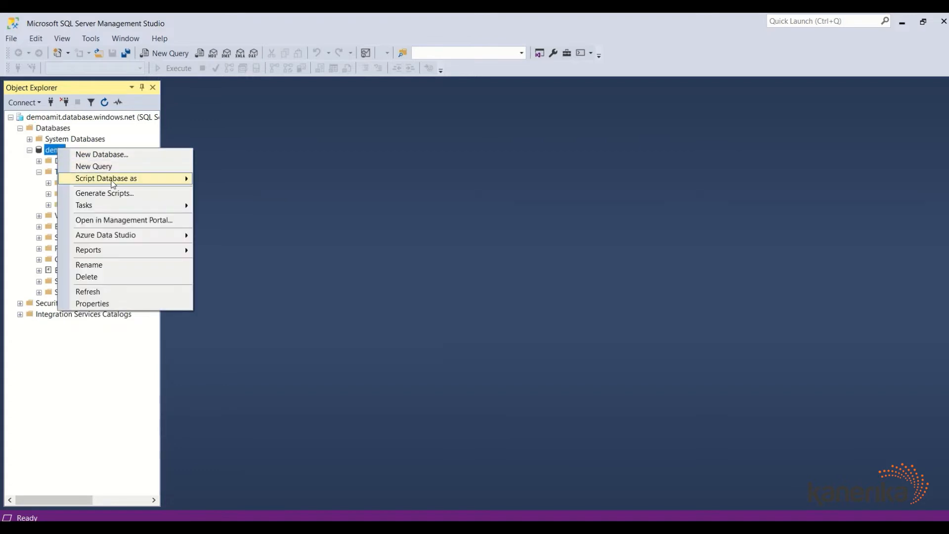
mouse_move(114, 182)
mouse_move(119, 207)
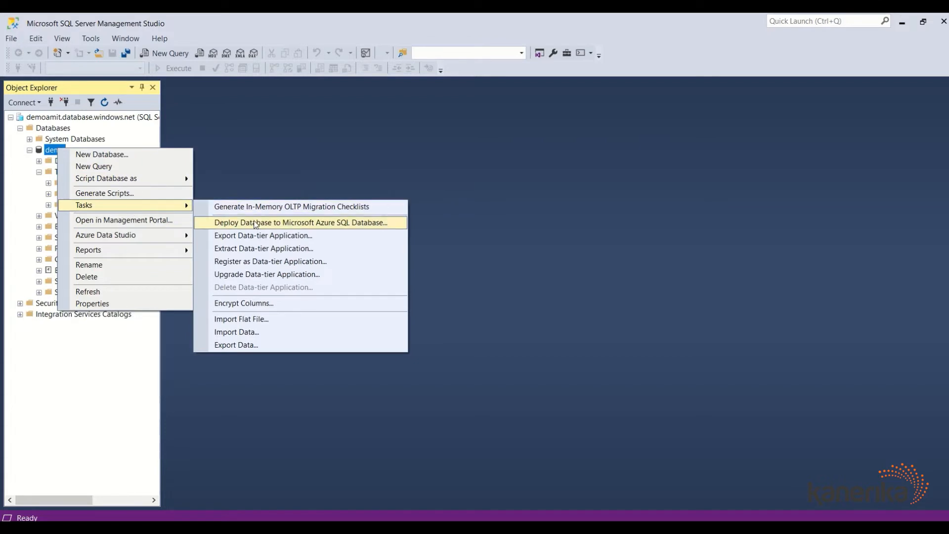
left_click(250, 321)
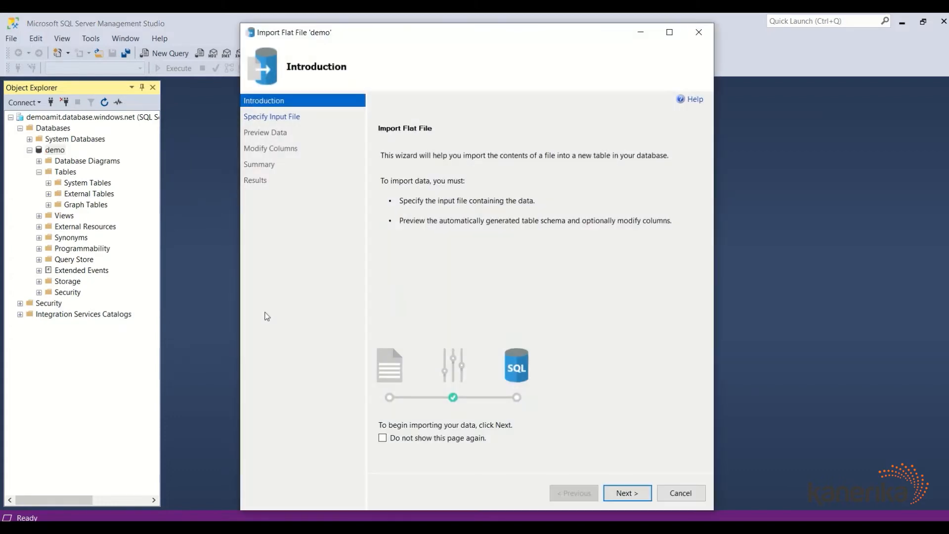
left_click(635, 503)
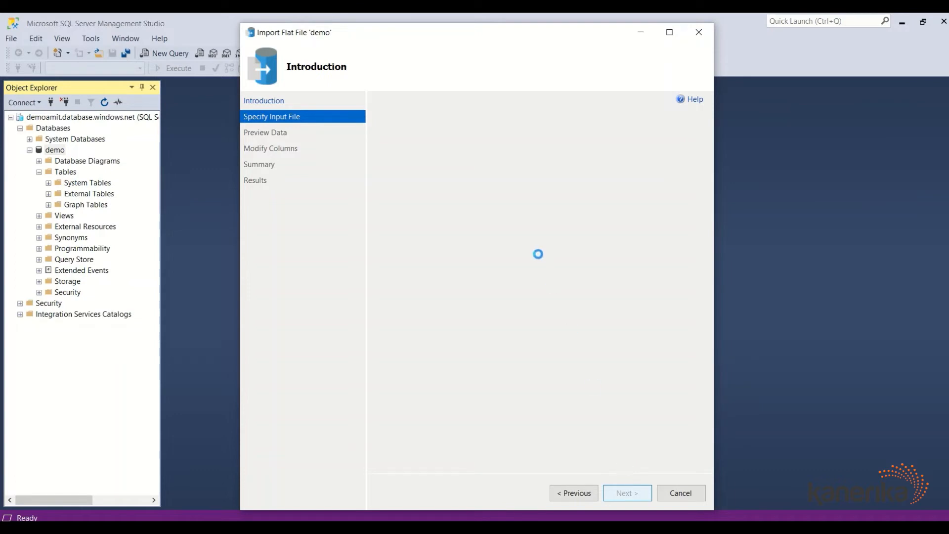
Step: Choose the sales file from the power bi > Data > csv folder as the input and accept the data preview
left_click(680, 179)
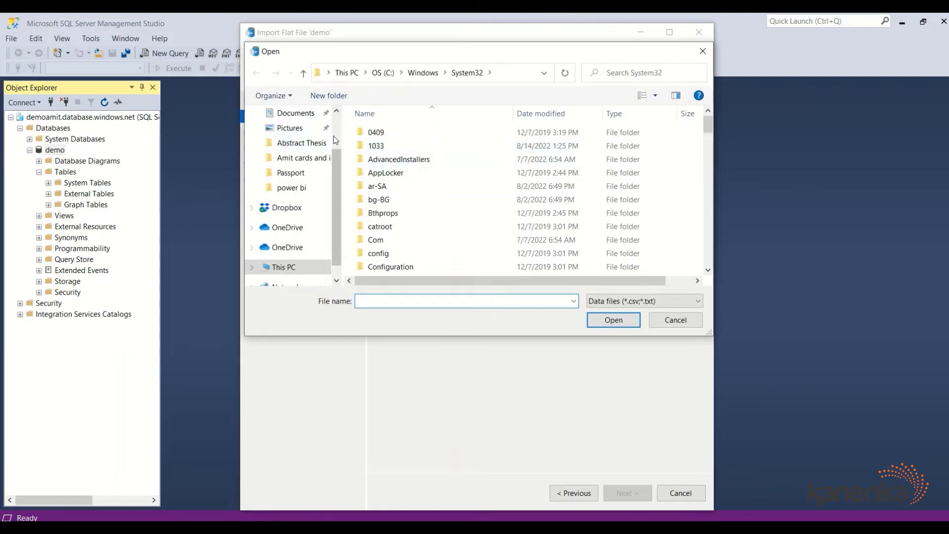
left_click(290, 188)
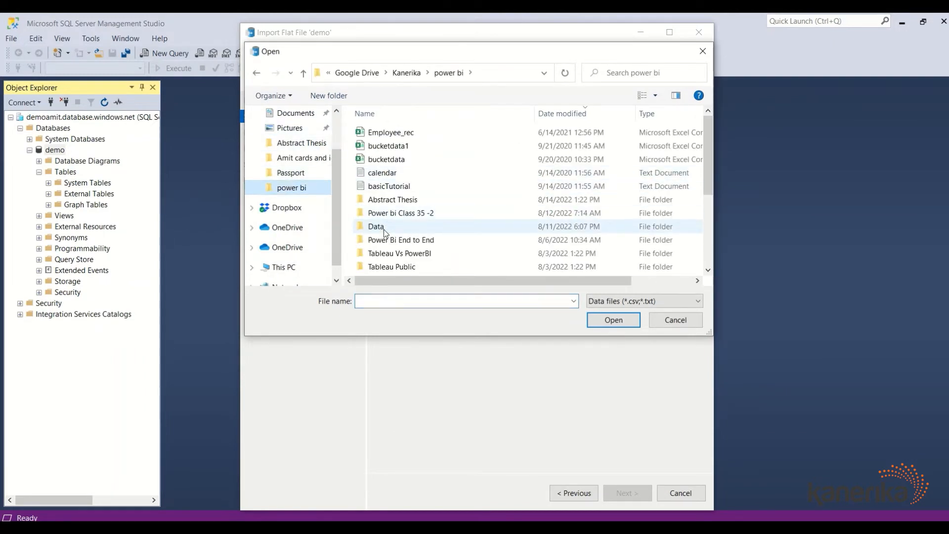
double_click(378, 225)
double_click(375, 186)
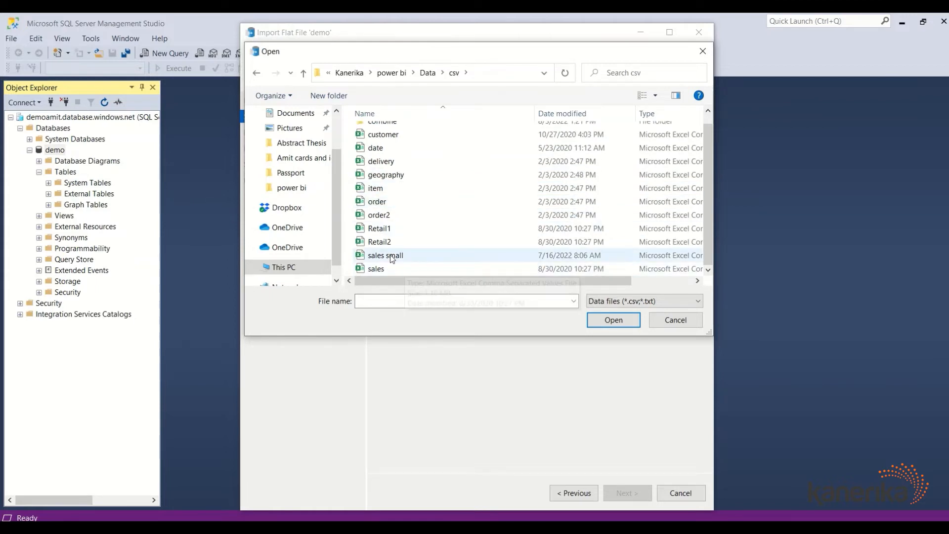
left_click(381, 270)
left_click(604, 321)
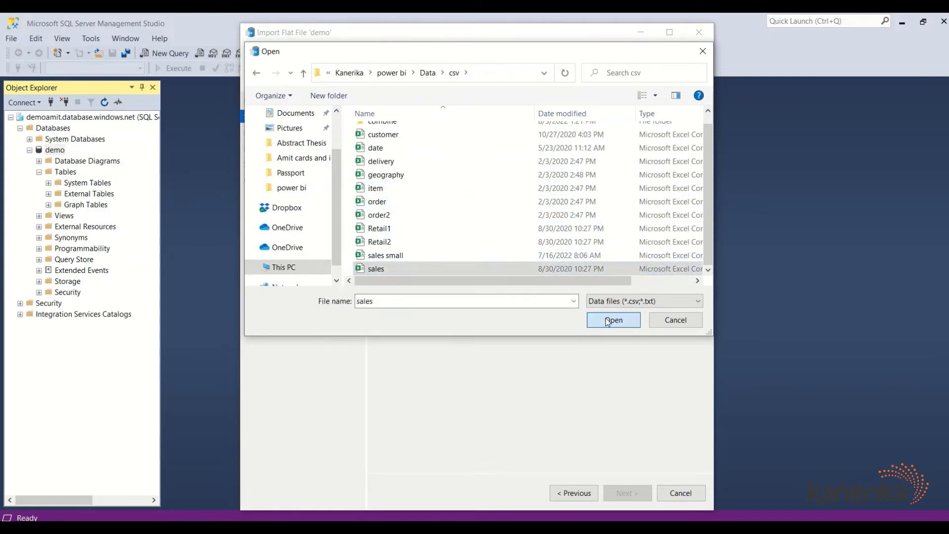
left_click(628, 493)
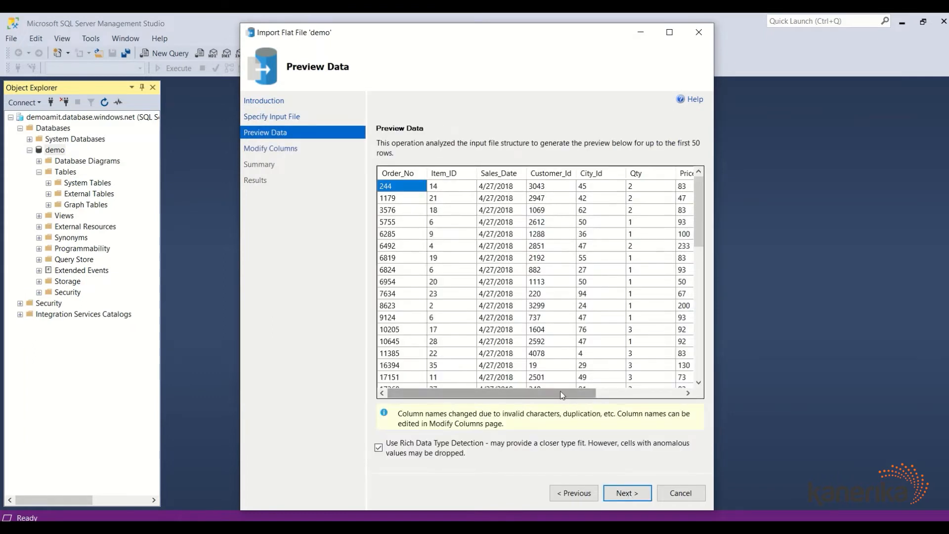
left_click_drag(560, 393, 534, 394)
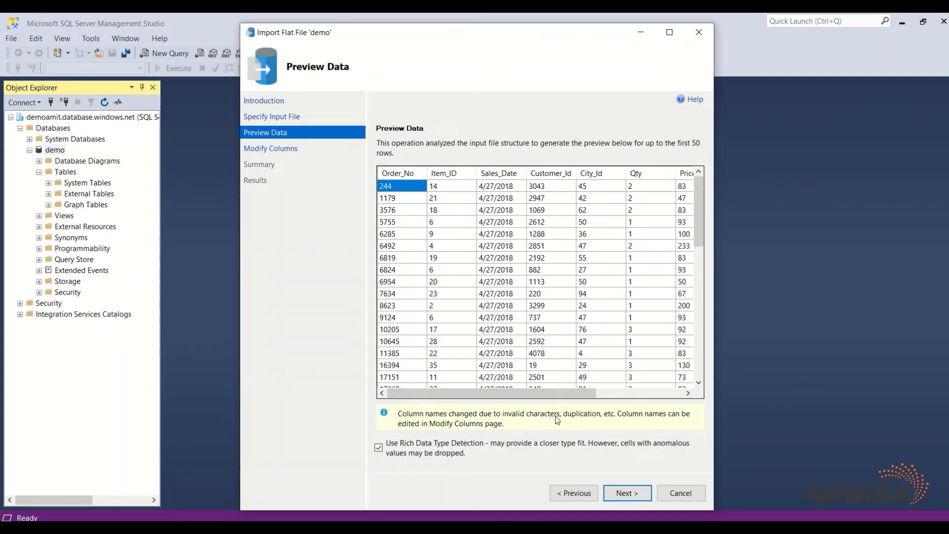
left_click(626, 493)
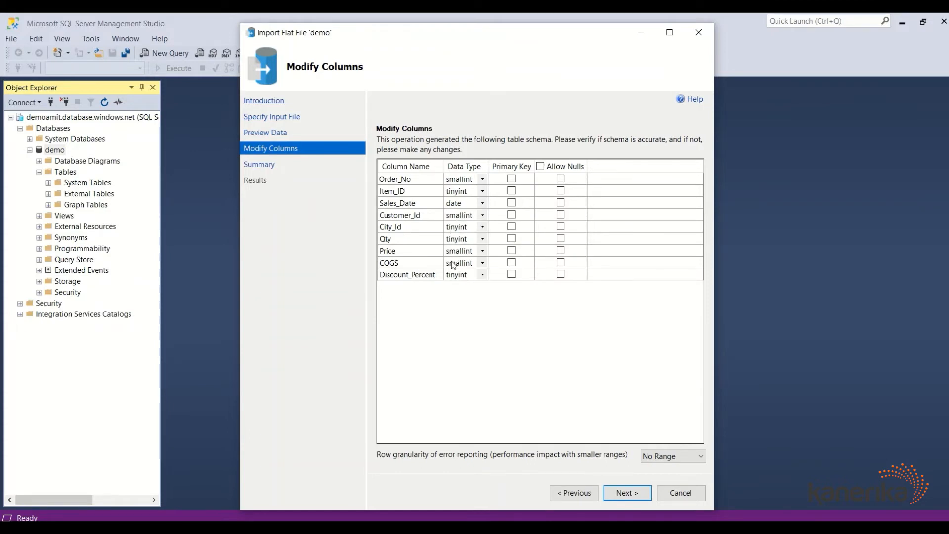
Step: Set the data type of Price to decimal(18, 10) and of Qty, City_Id and Customer_Id to int
left_click(483, 251)
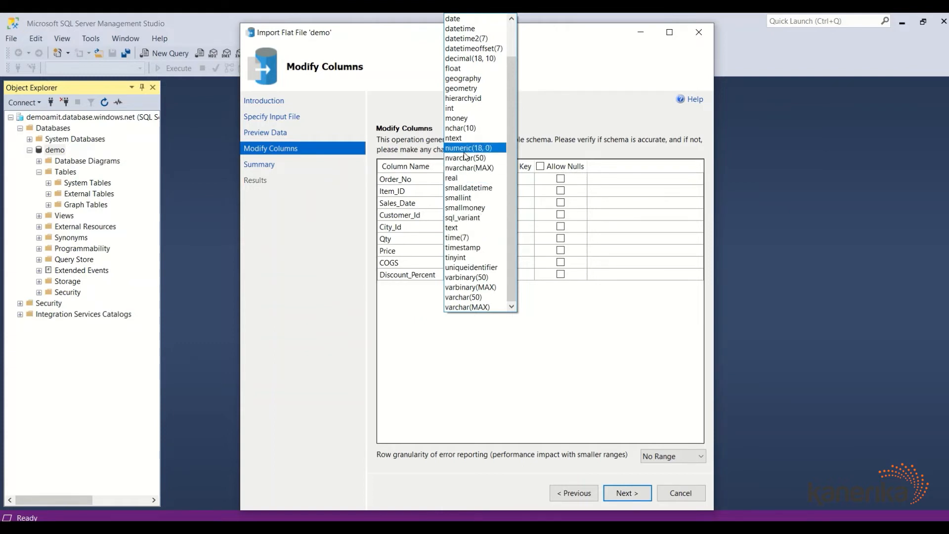
left_click(470, 58)
left_click(480, 241)
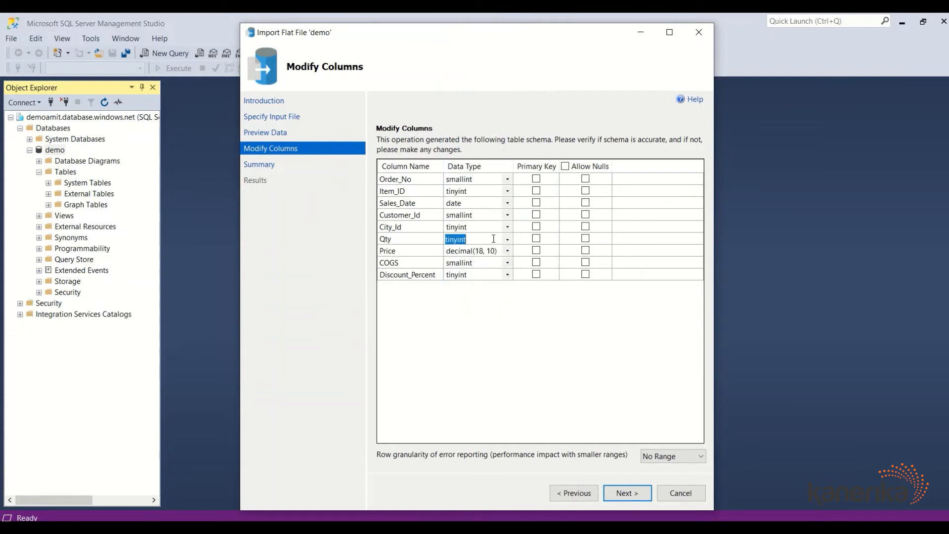
type("int")
left_click(467, 227)
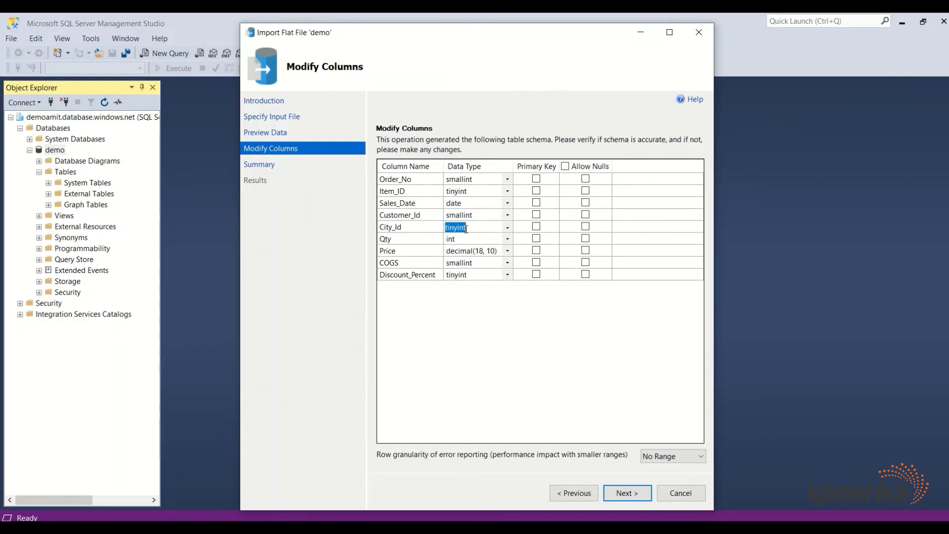
type("int")
left_click(469, 215)
type("int")
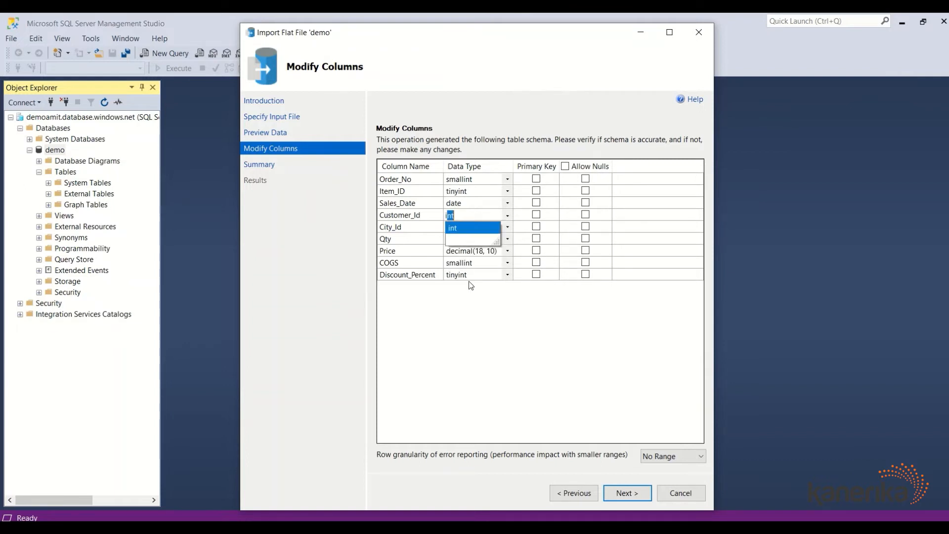
Step: Set the data type of COGS to int and of Discount_Percent to decimal(18, 10)
left_click(469, 276)
type("int")
left_click(467, 263)
type("int")
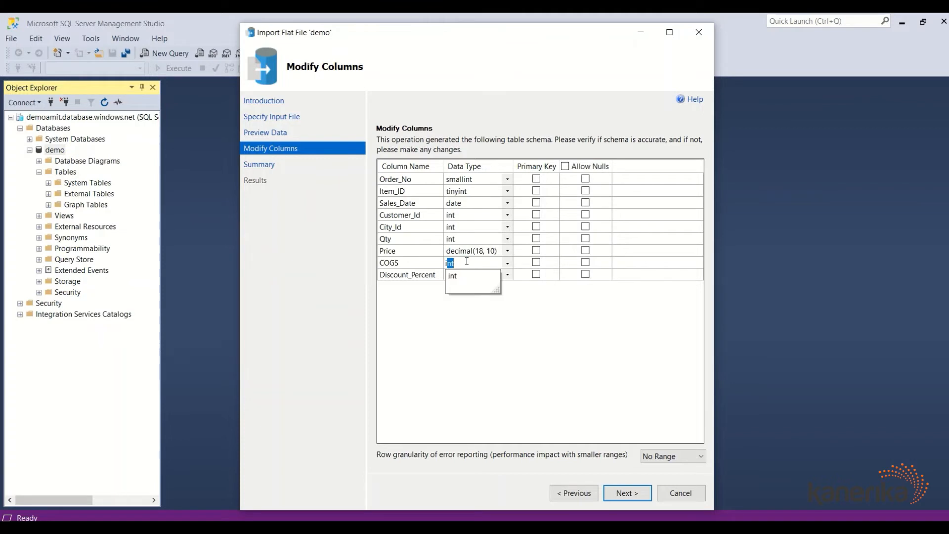
left_click(474, 275)
left_click(507, 275)
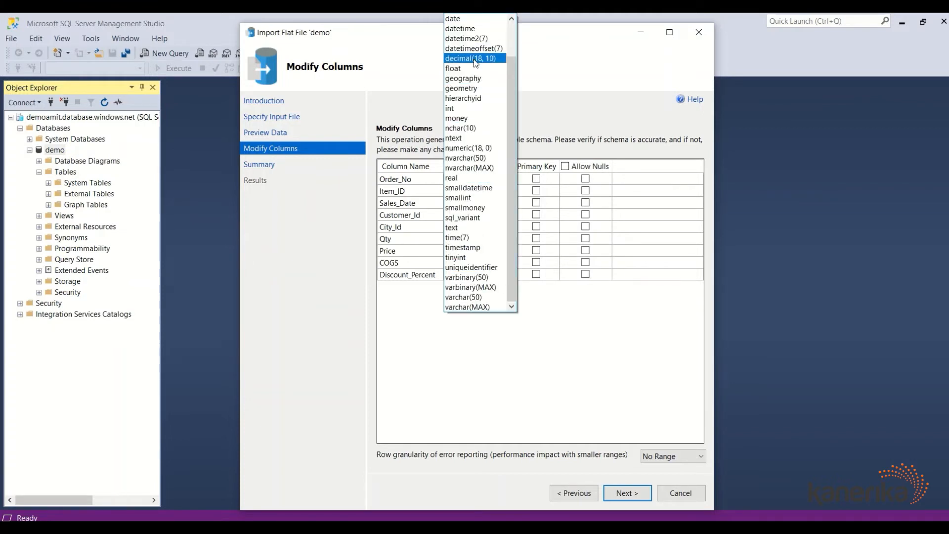
left_click(475, 60)
Step: Set the data type of Order_No and Item_ID to int
left_click(479, 179)
type("int")
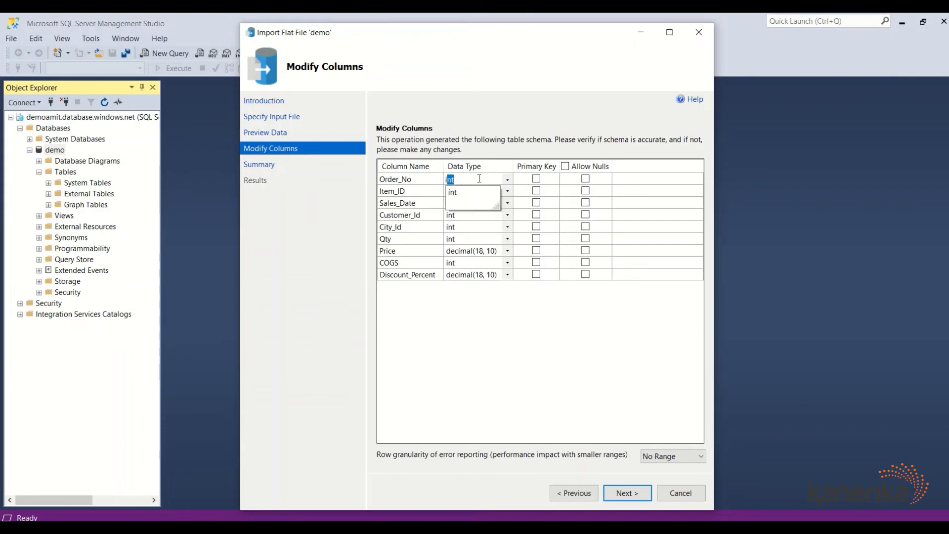
left_click(466, 193)
left_click(467, 191)
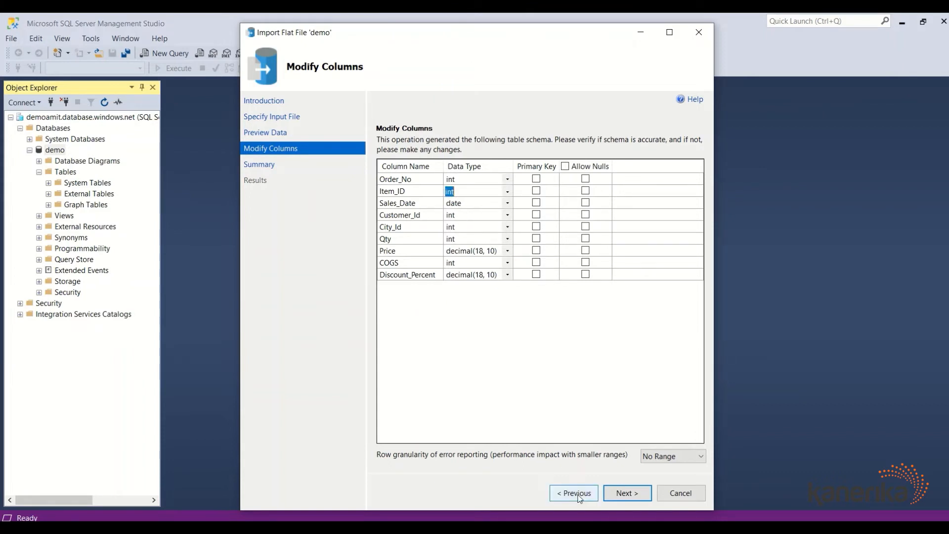
Step: Run the flat file import and open the result details of the Insert Data task
left_click(624, 497)
left_click(624, 496)
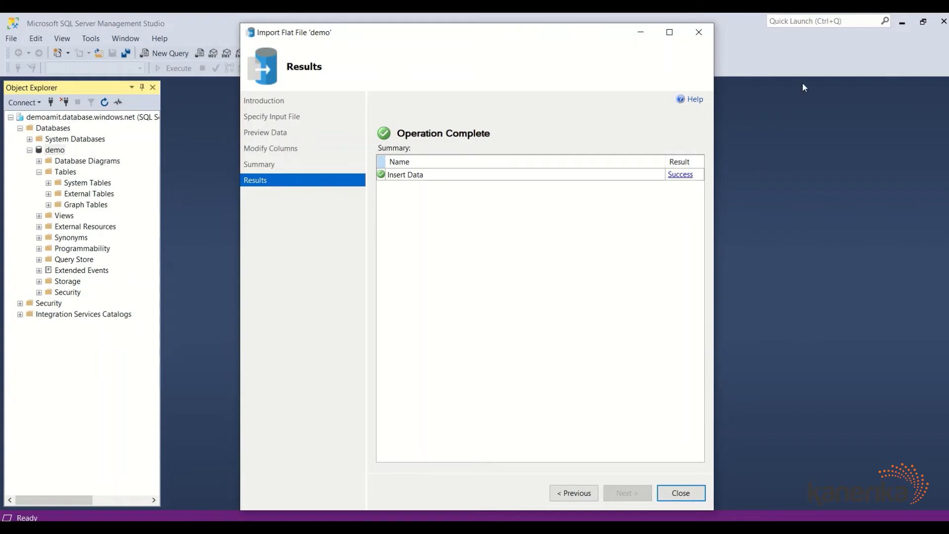
left_click(674, 180)
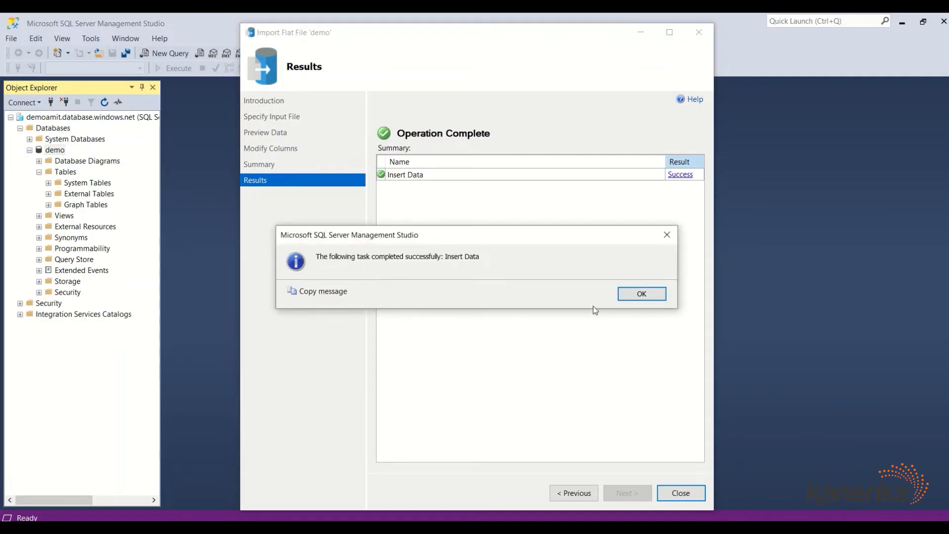
Step: Dismiss the finished sales import and start another flat file import into the demo database
left_click(629, 297)
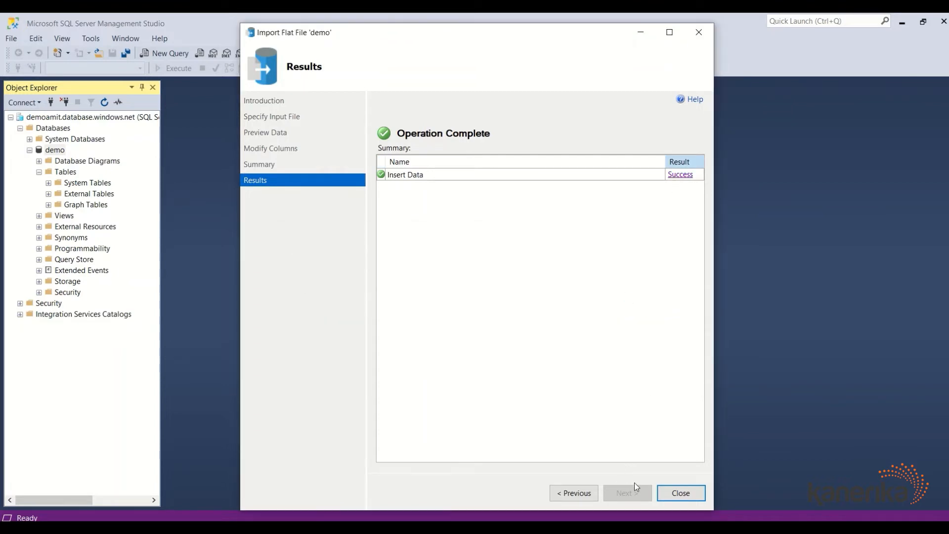
left_click(679, 492)
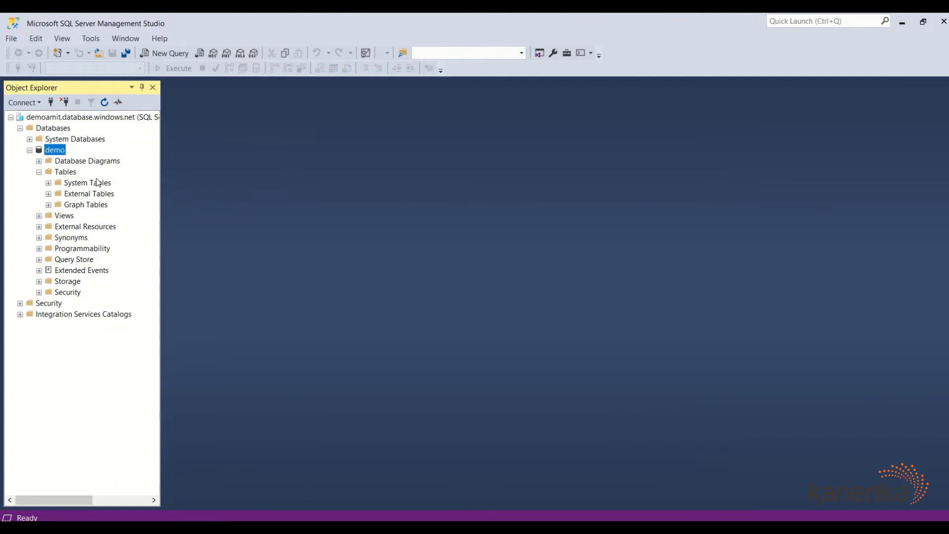
right_click(52, 150)
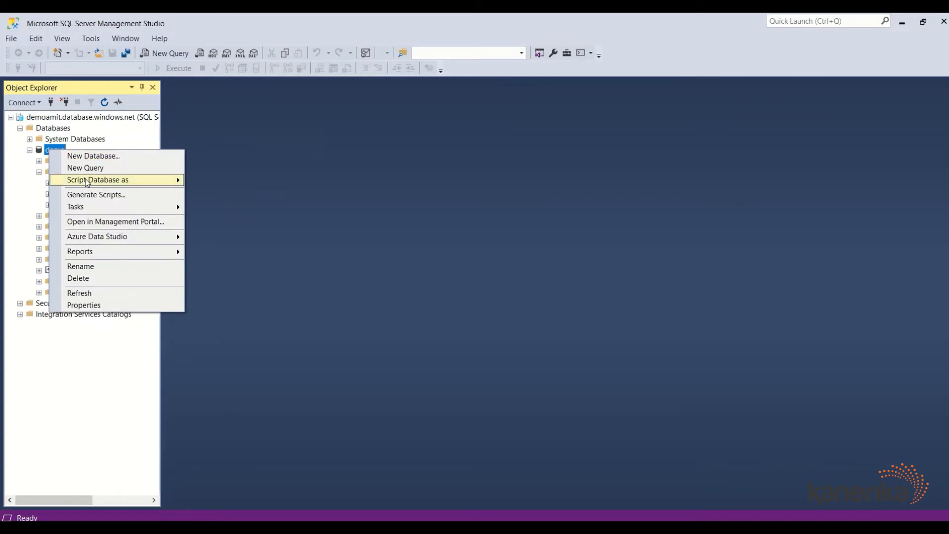
mouse_move(94, 185)
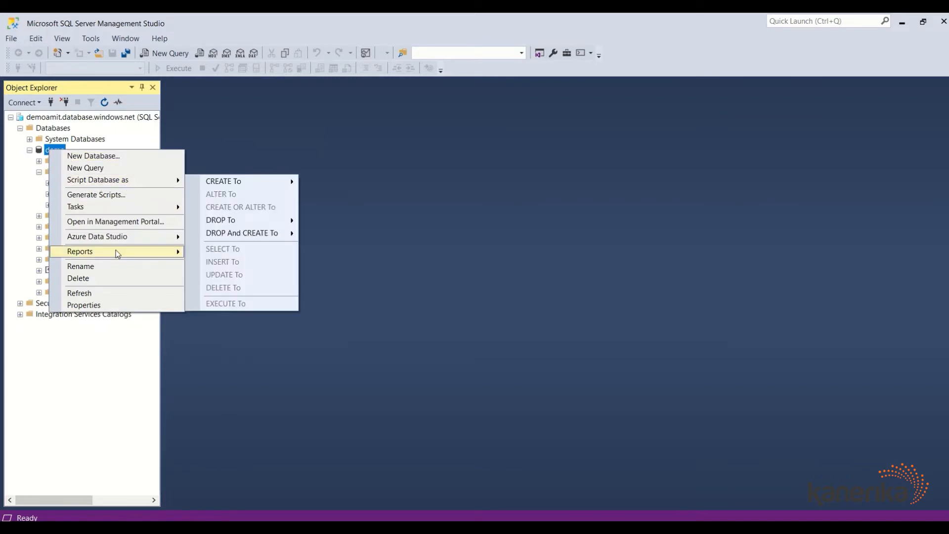
mouse_move(114, 206)
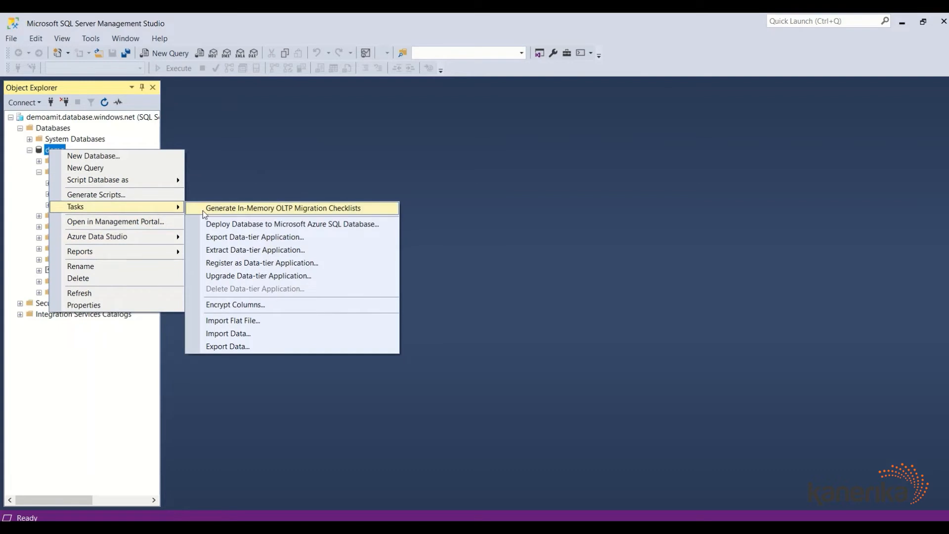
left_click(216, 322)
left_click(625, 492)
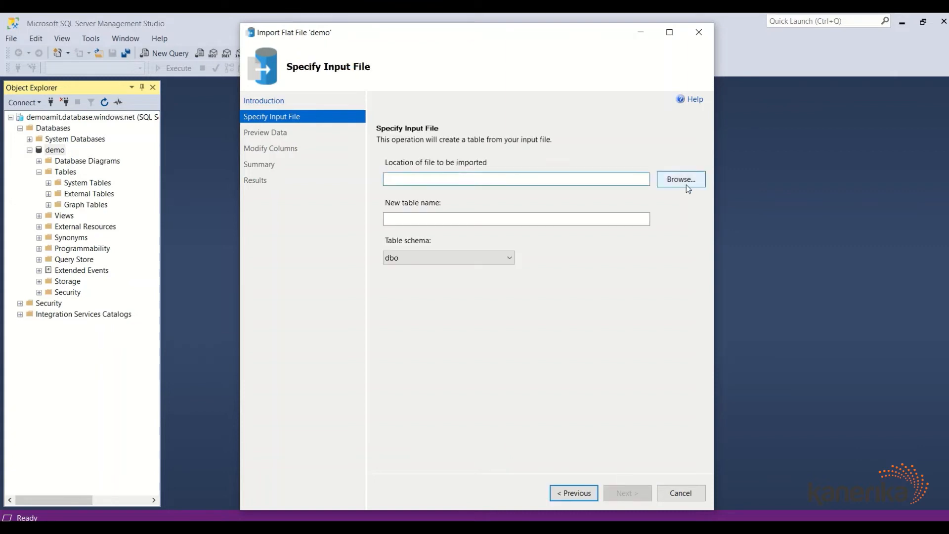
Step: Choose customer.csv from the csv folder as the input file for the customer table and accept the data preview
left_click(681, 179)
left_click(402, 146)
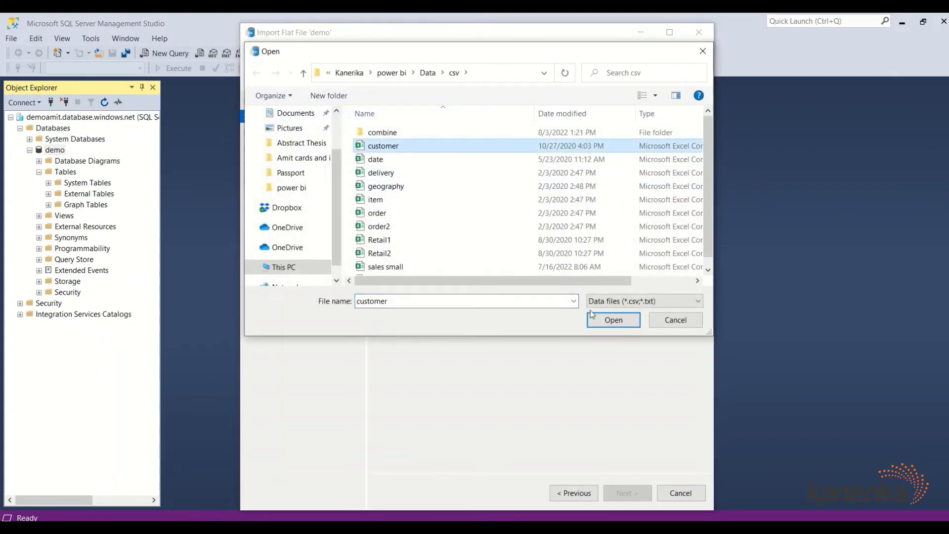
left_click(615, 319)
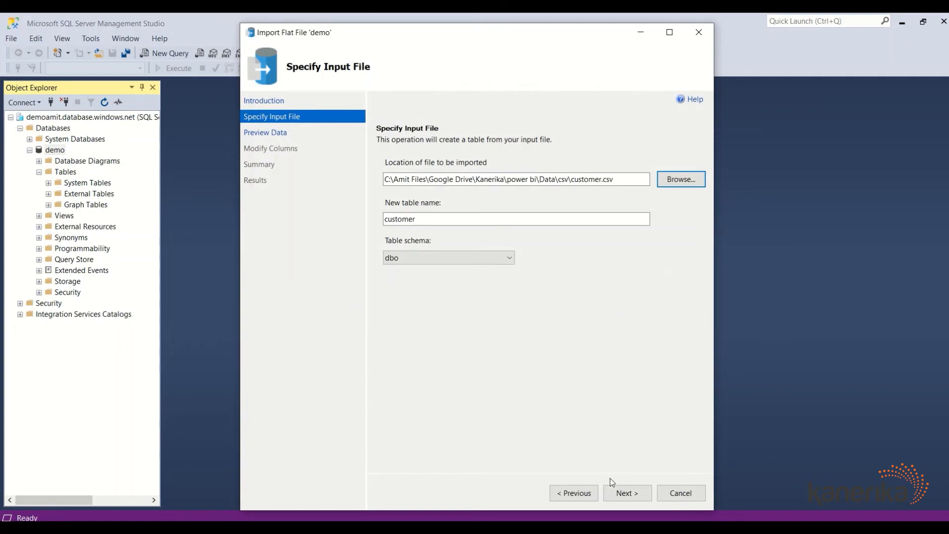
left_click(621, 490)
left_click(627, 493)
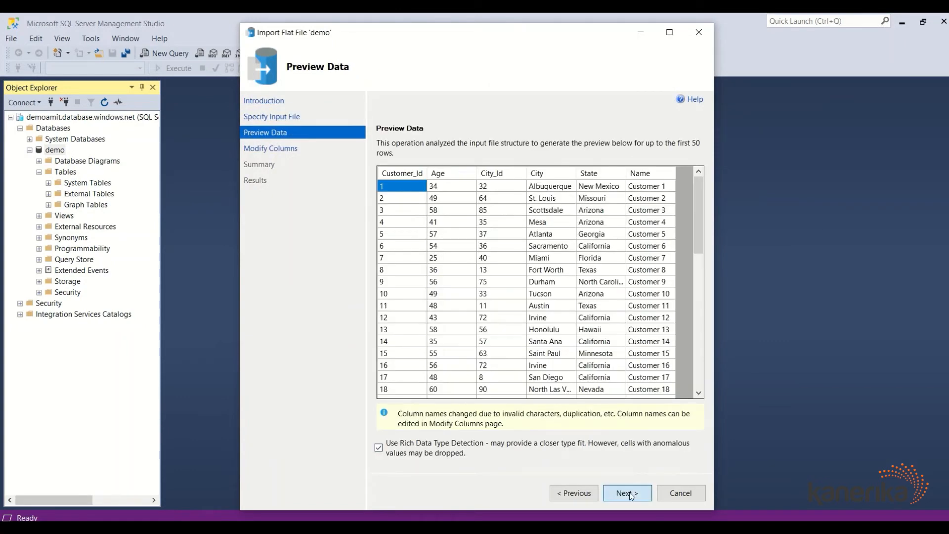
Step: Set the data type of Customer_Id, Age and City_Id to int
left_click(474, 179)
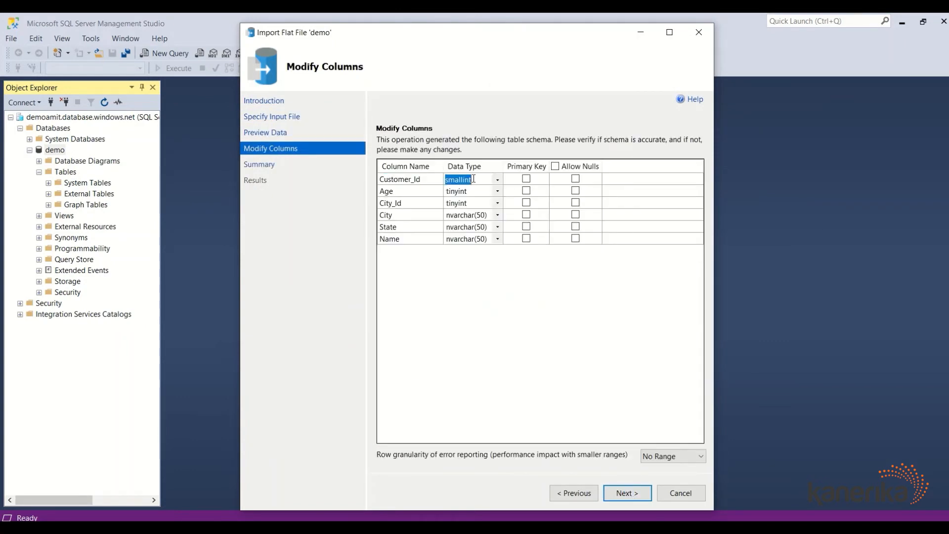
type("int")
key("Return")
left_click(469, 191)
type("int")
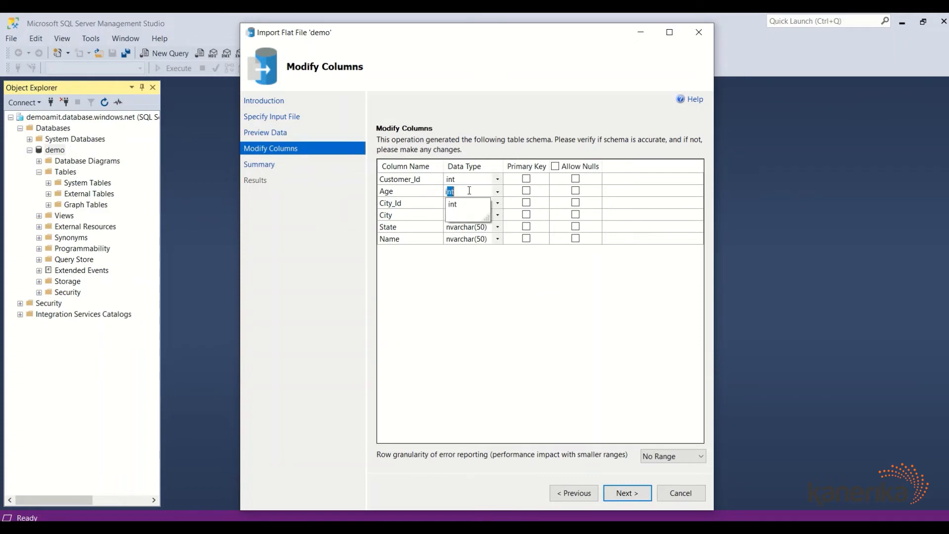
key("Down")
key("Return")
left_click(465, 206)
type("int")
key("Down")
key("Return")
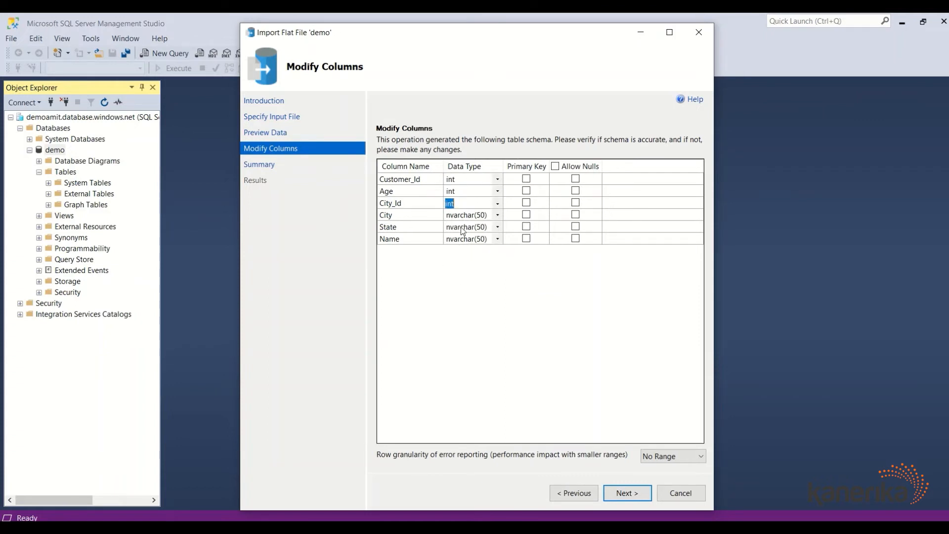
Step: Set the data type of City, State and Name to varchar(50)
left_click(462, 215)
type("v")
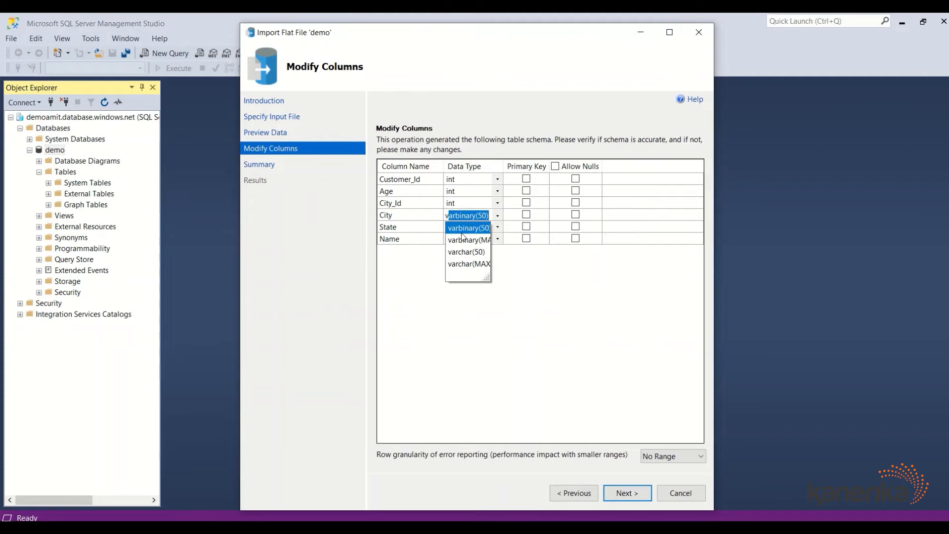
left_click(462, 252)
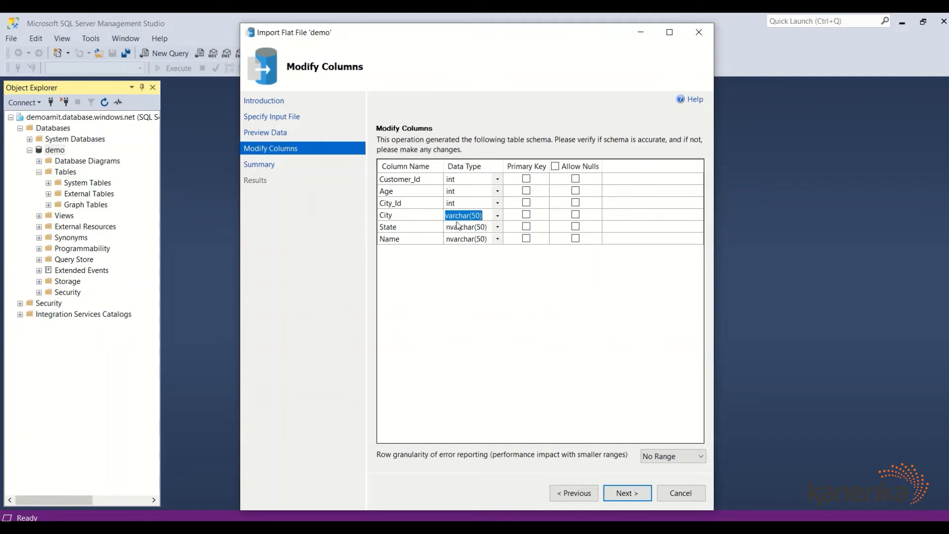
type("v")
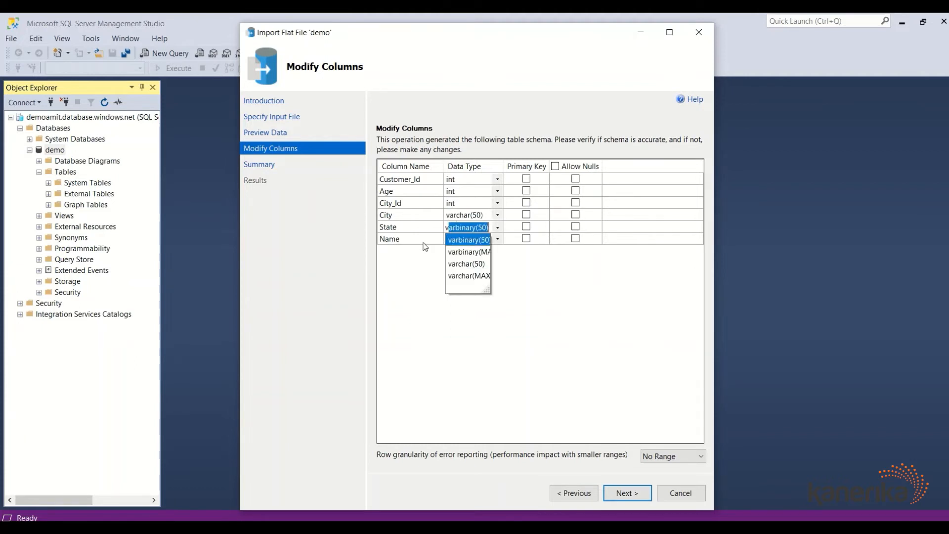
left_click(467, 263)
left_click(455, 240)
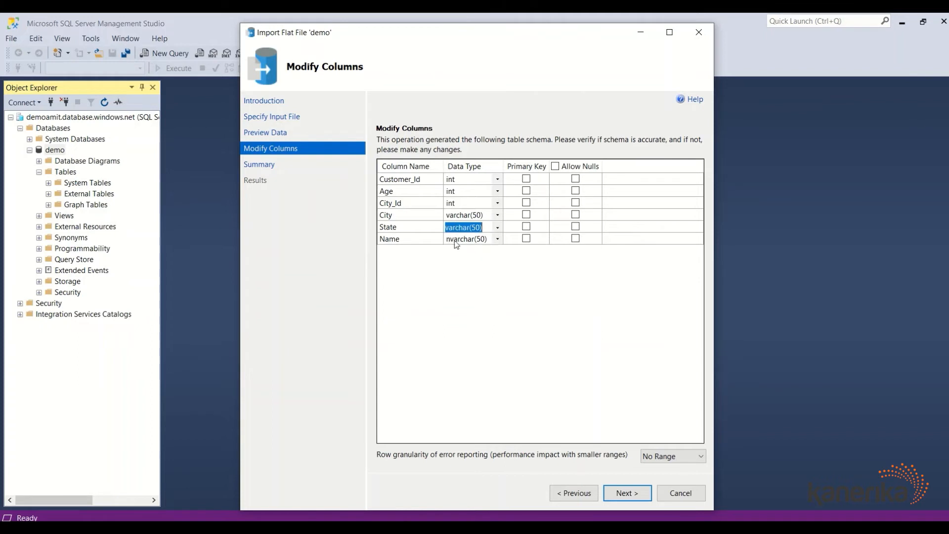
type("v")
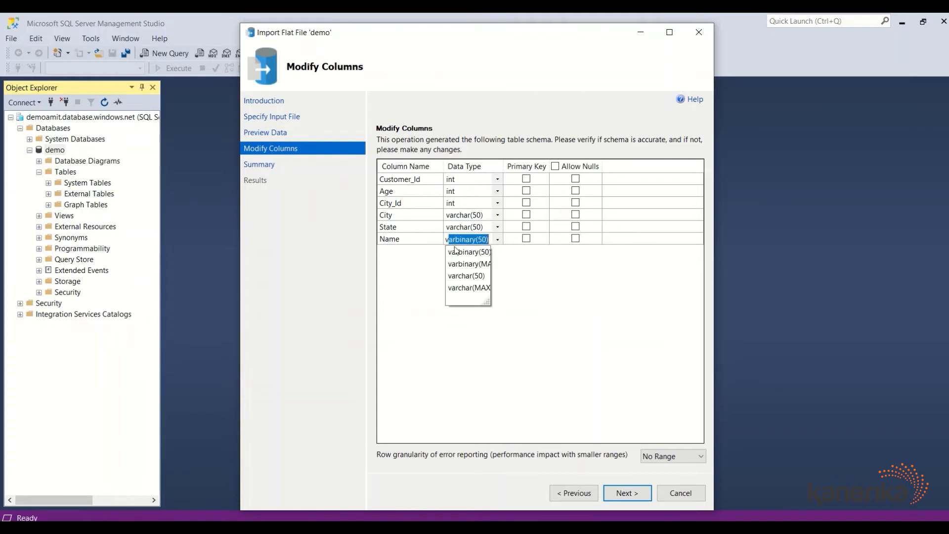
left_click(454, 276)
Step: Run the import of the customer file into dbo.customer and close the import wizard
left_click(618, 492)
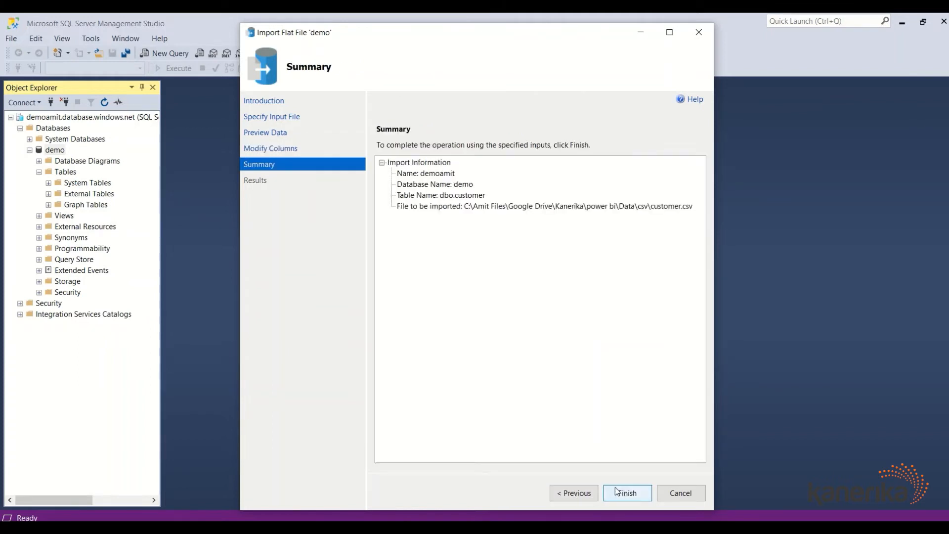
left_click(618, 492)
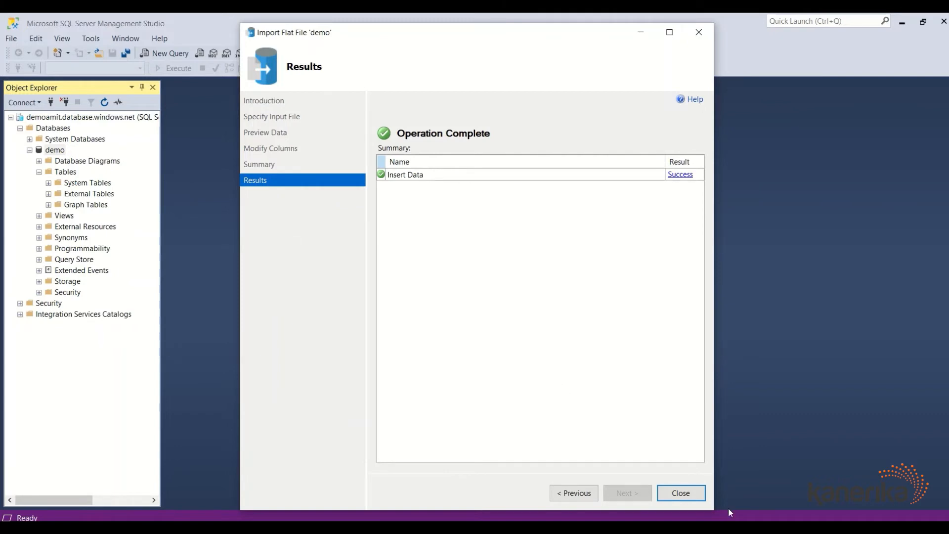
left_click(681, 493)
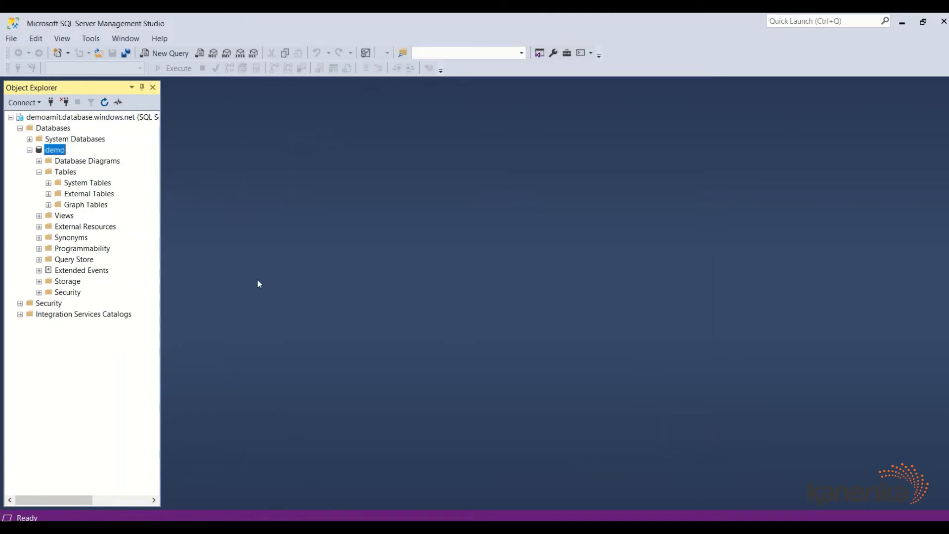
Step: Refresh the demo database's table list and query the top 1000 rows of dbo.customer
left_click(104, 102)
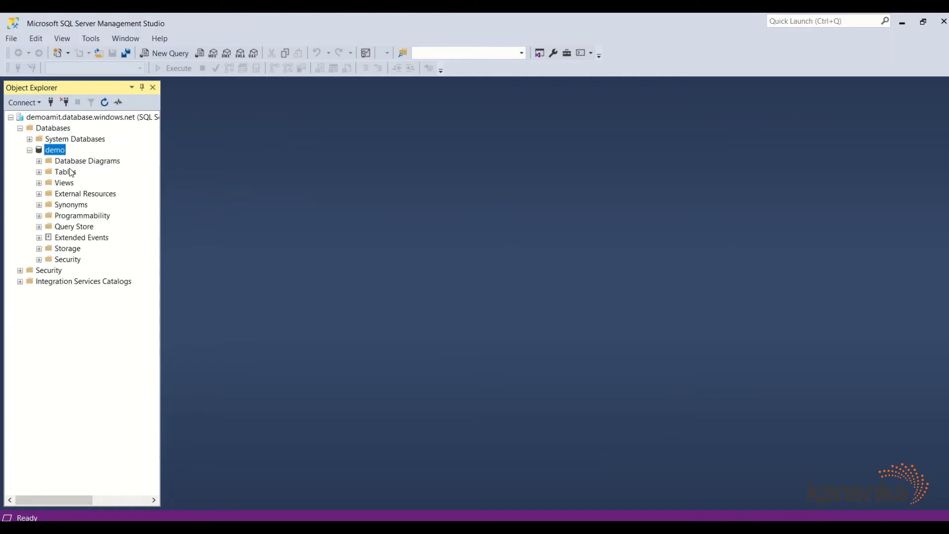
left_click(38, 172)
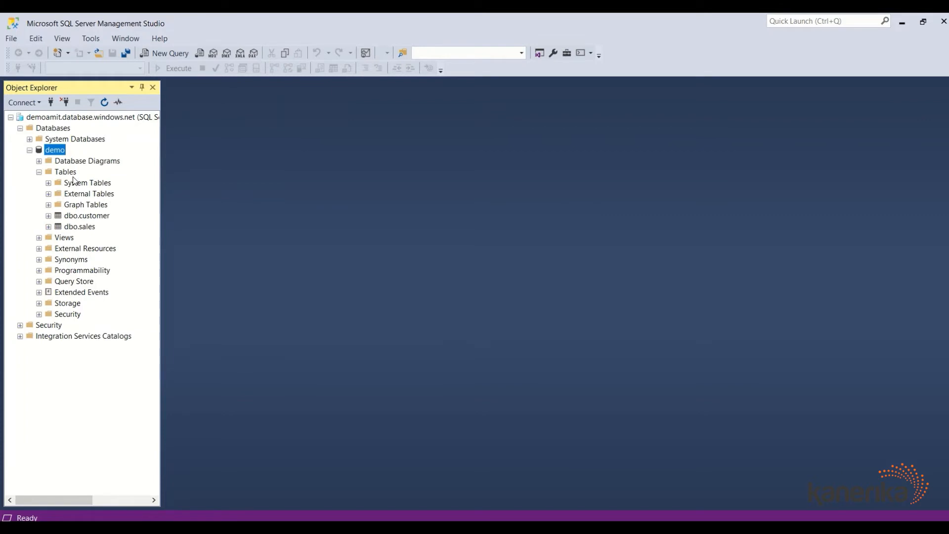
left_click(86, 218)
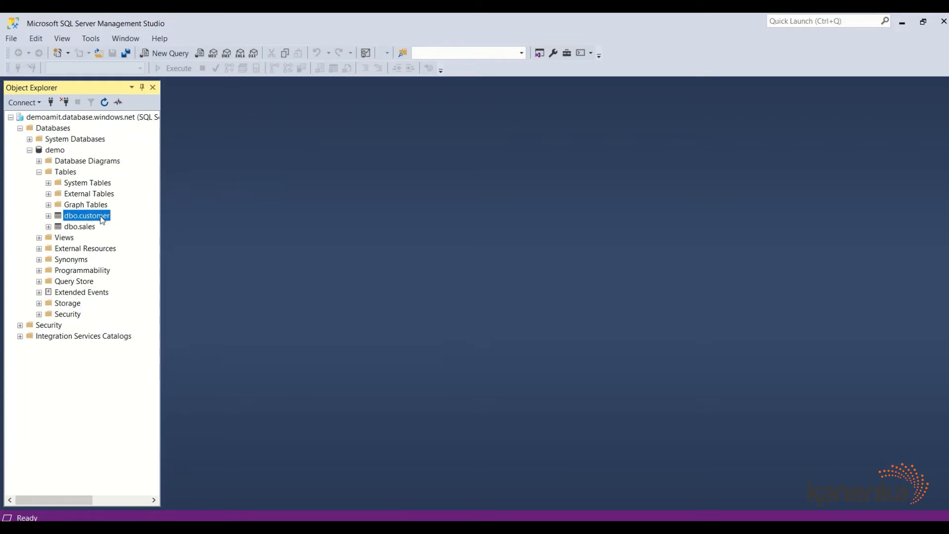
right_click(102, 220)
left_click(121, 246)
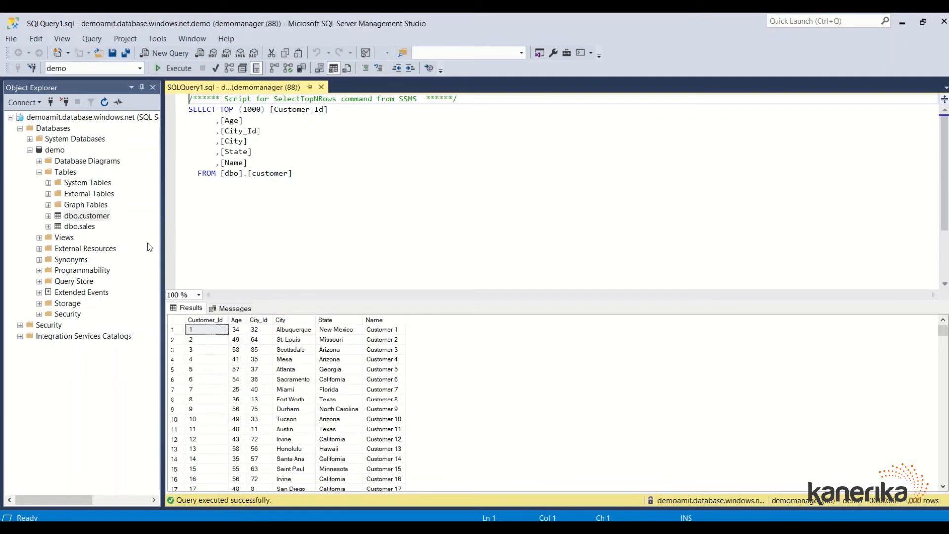
Step: Rewrite the generated query to SELECT * FROM [dbo].sales
left_click(85, 228)
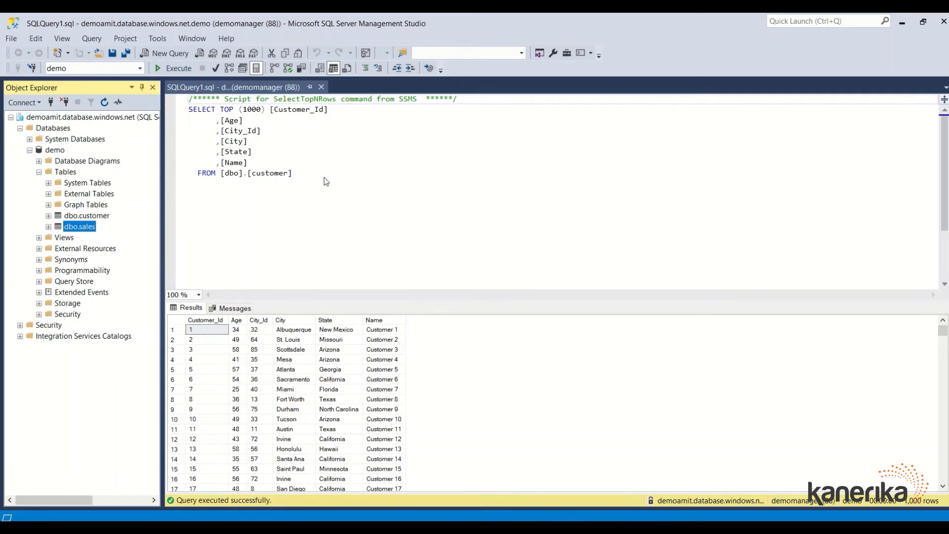
left_click(299, 176)
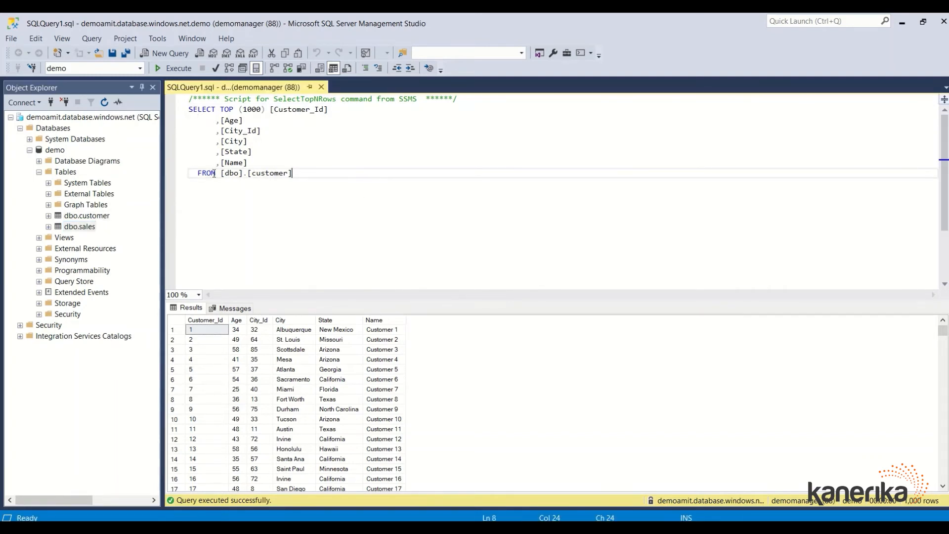
left_click_drag(257, 162, 221, 109)
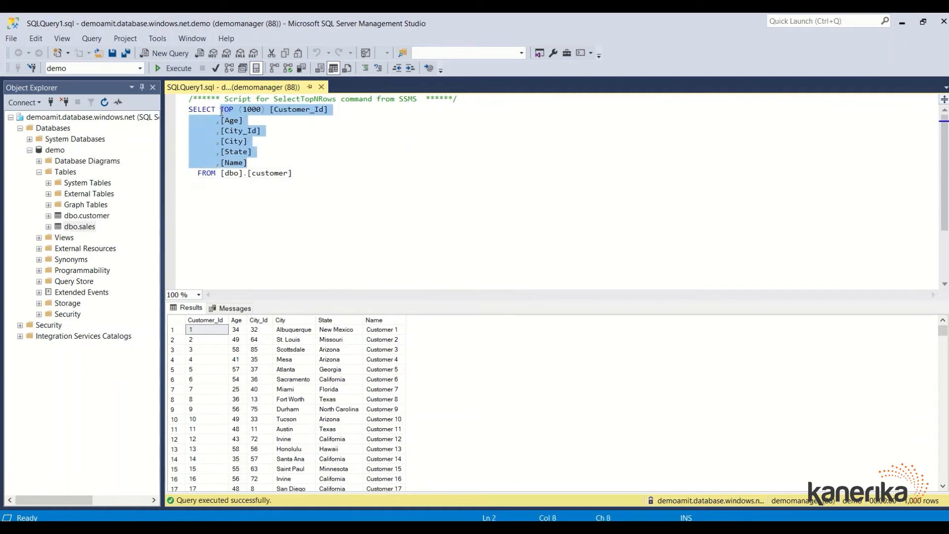
type("*")
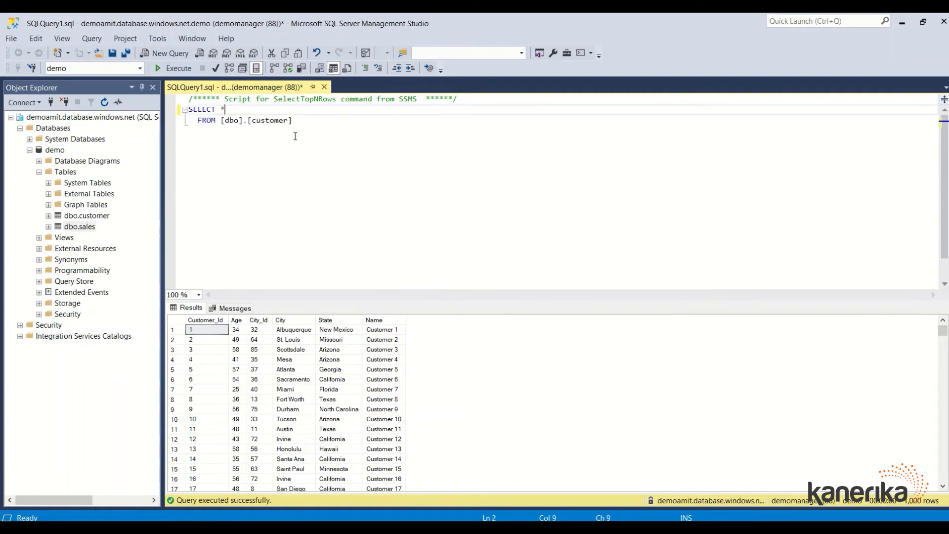
double_click(267, 121)
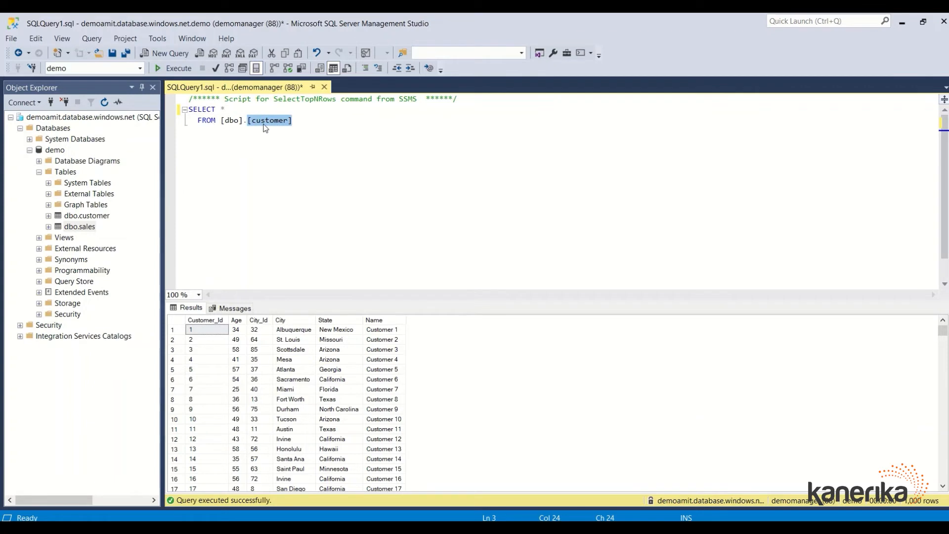
type("sales")
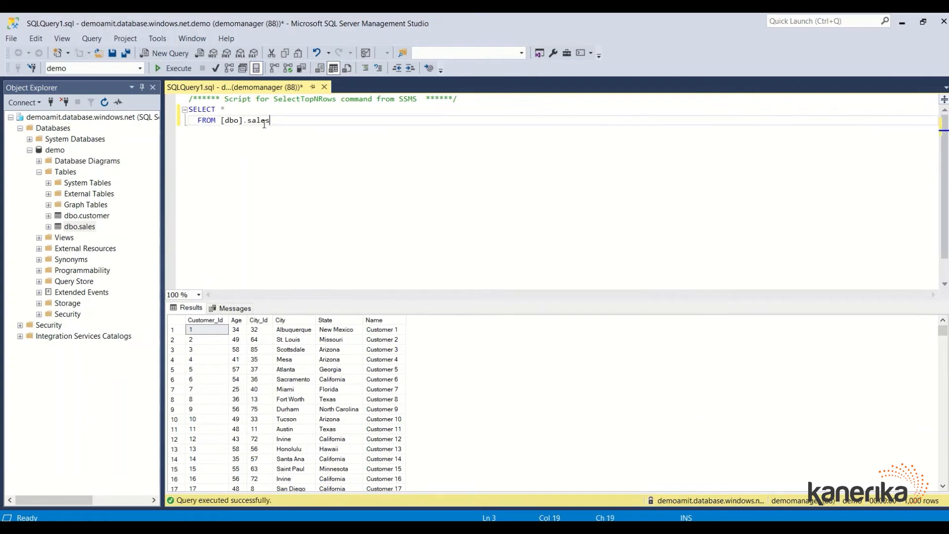
Step: Run the SELECT statement on the sales table and look through the returned rows
left_click_drag(286, 120, 179, 113)
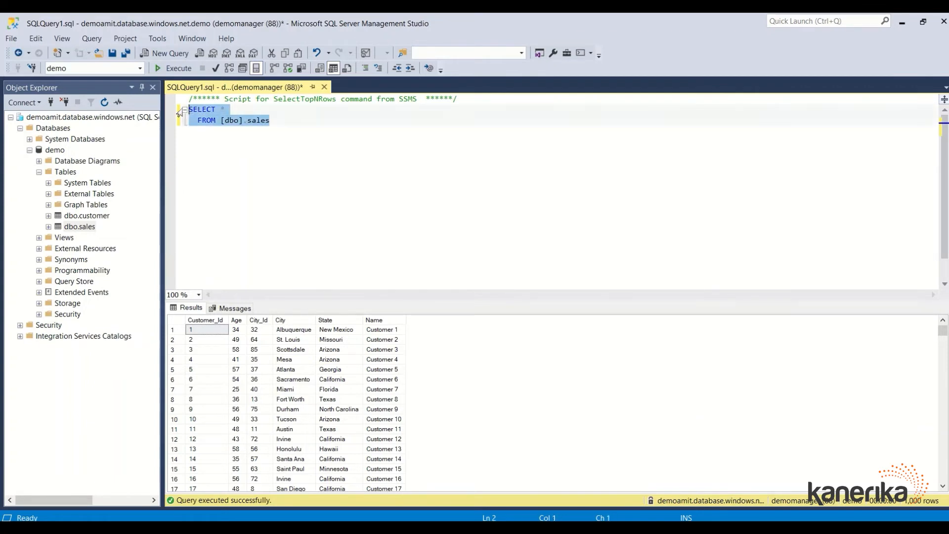
left_click(160, 69)
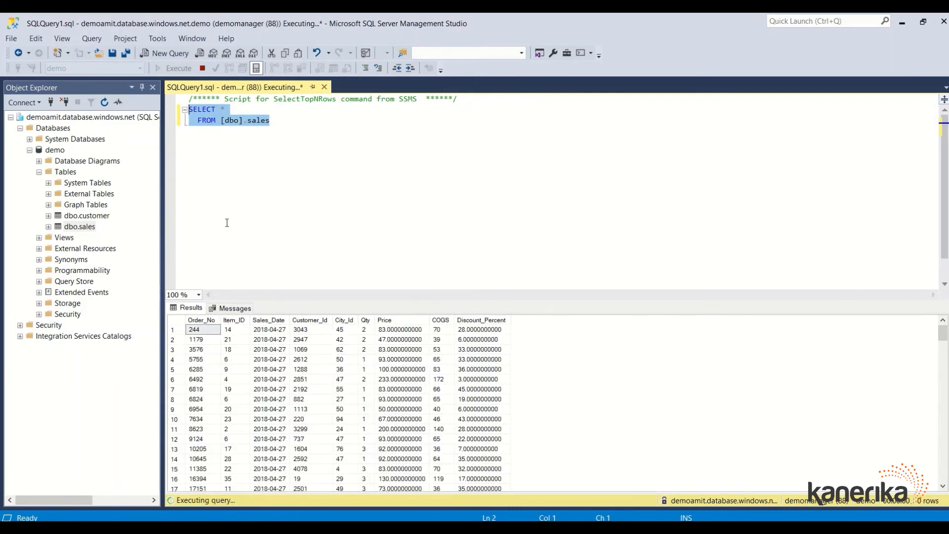
scroll(277, 262, "down", 1)
scroll(355, 403, "down", 7)
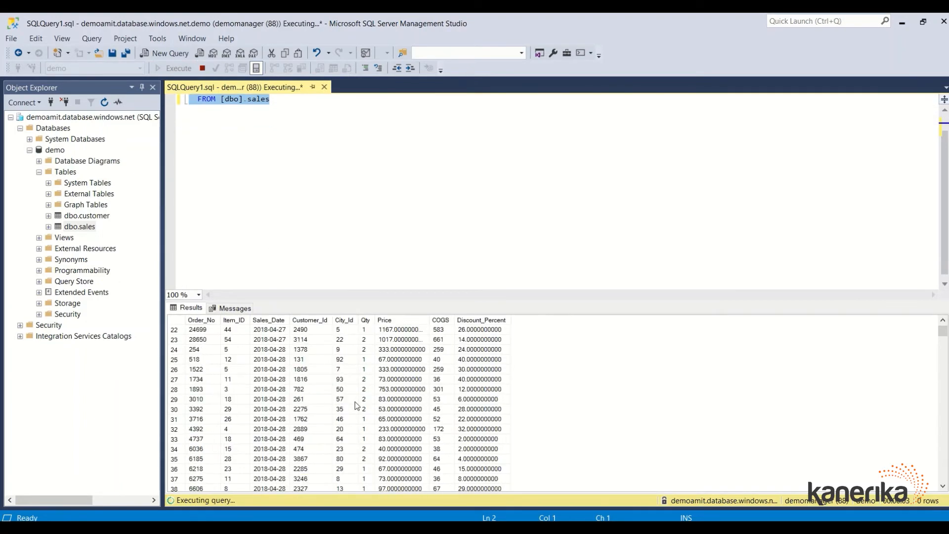
scroll(356, 405, "down", 10)
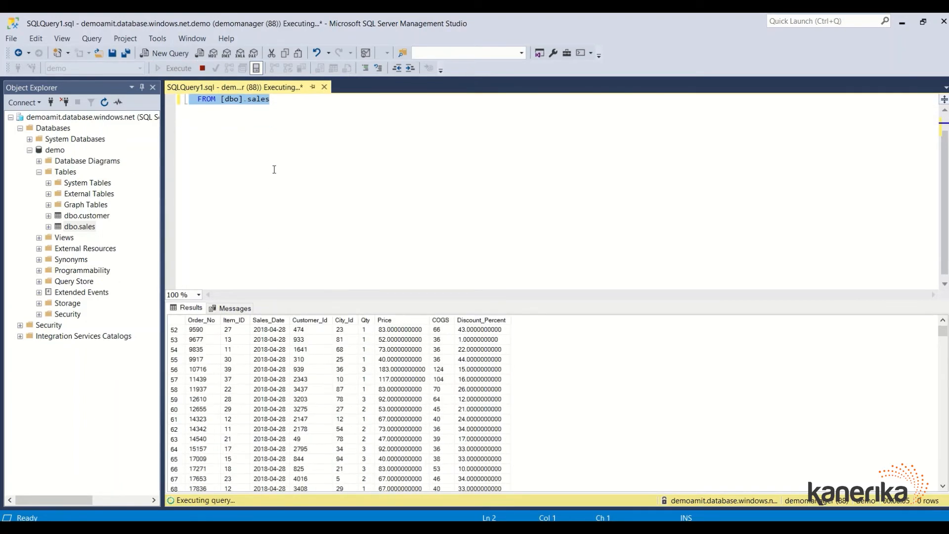
scroll(233, 125, "up", 1)
left_click(232, 108)
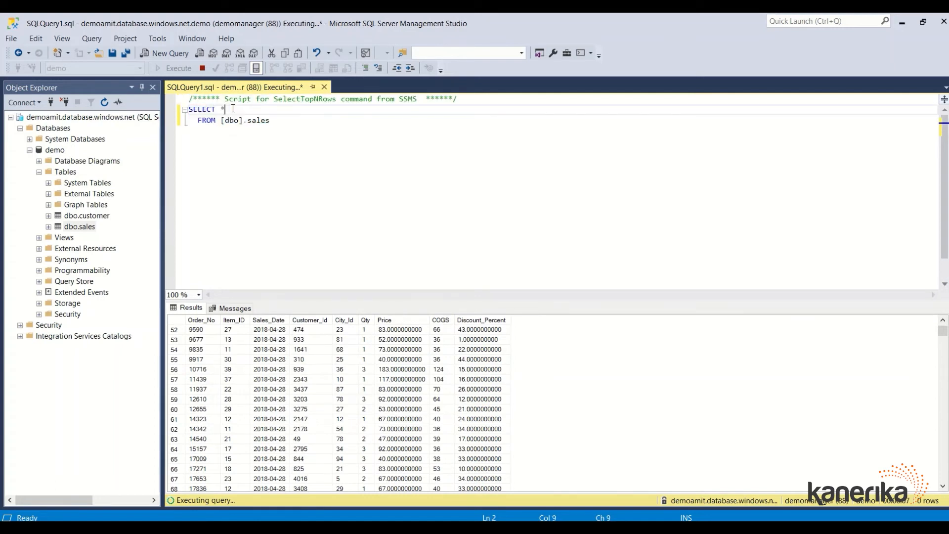
Step: Change the query to SELECT count(*) FROM [dbo].sales and run it in place of the still-executing query
type("count")
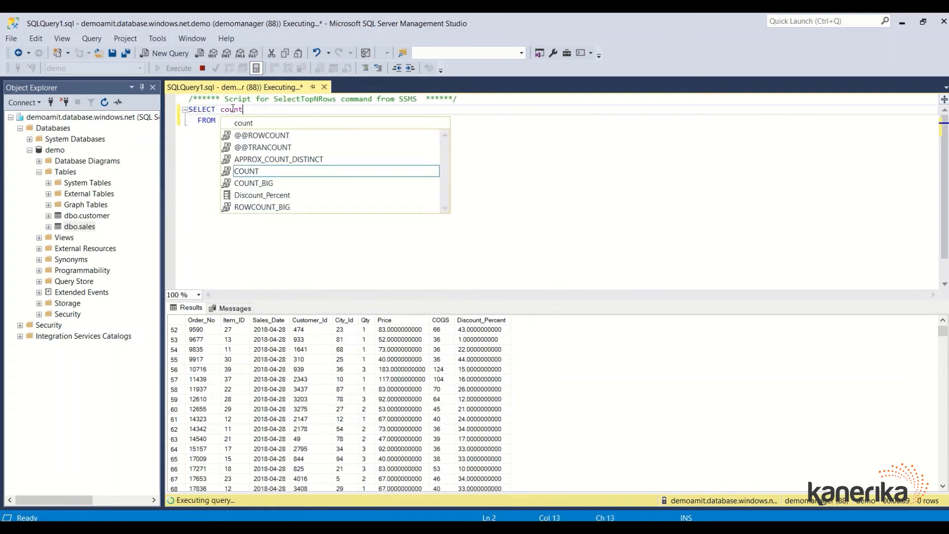
type("(*)")
left_click(298, 123)
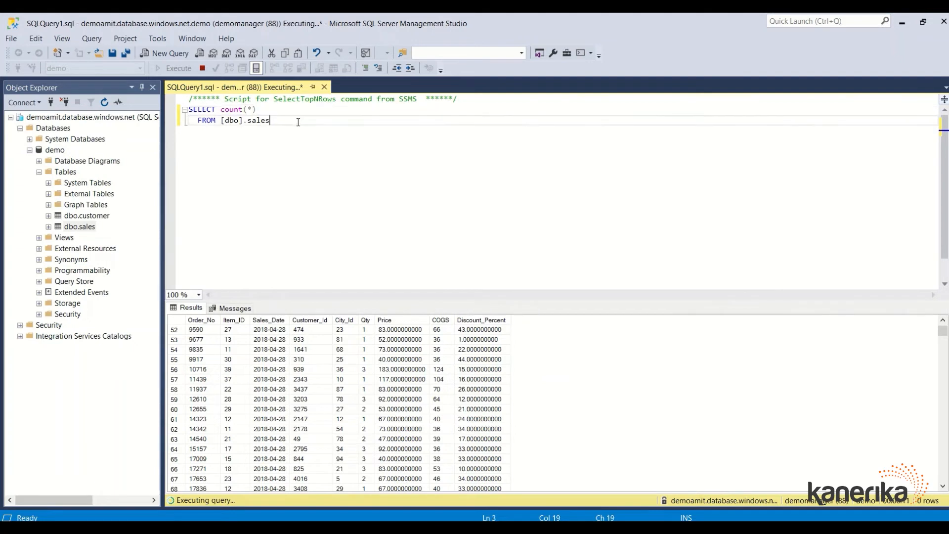
left_click_drag(298, 123, 190, 110)
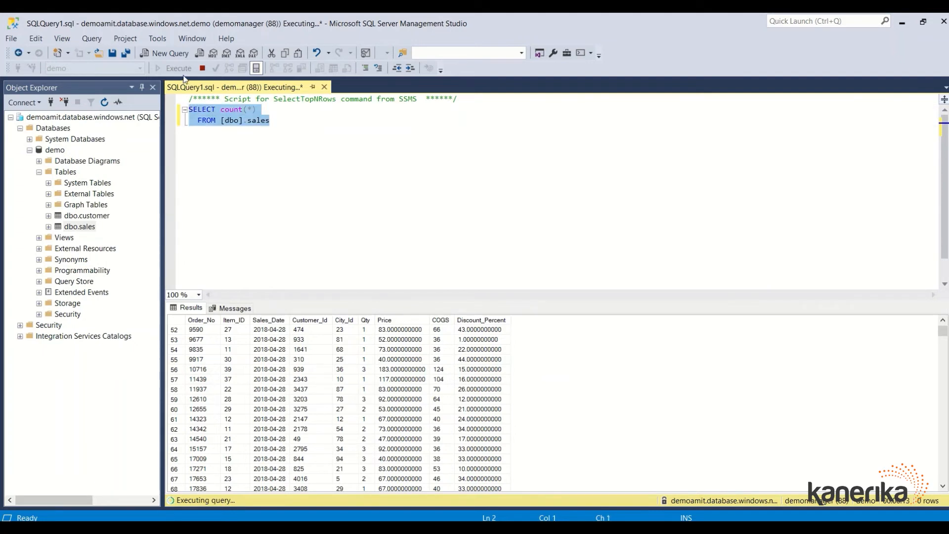
left_click(202, 68)
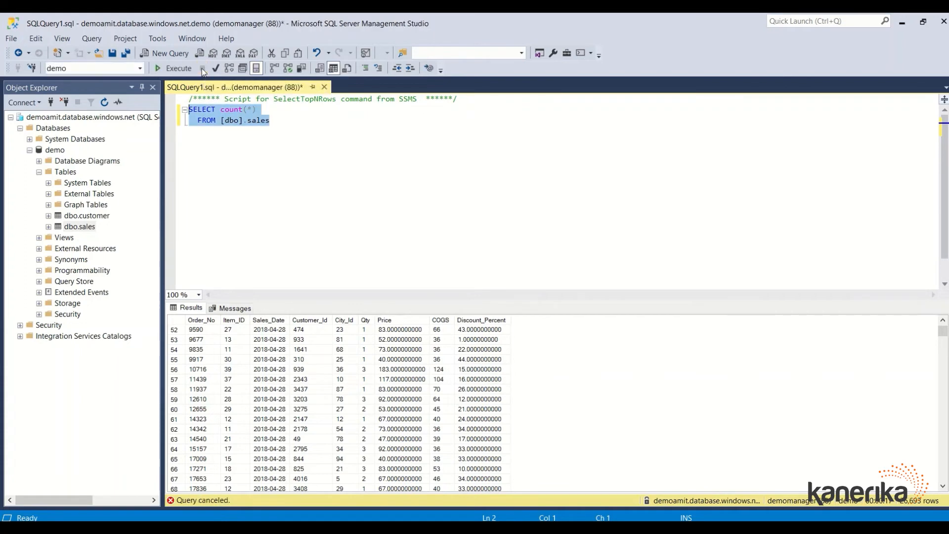
left_click(175, 69)
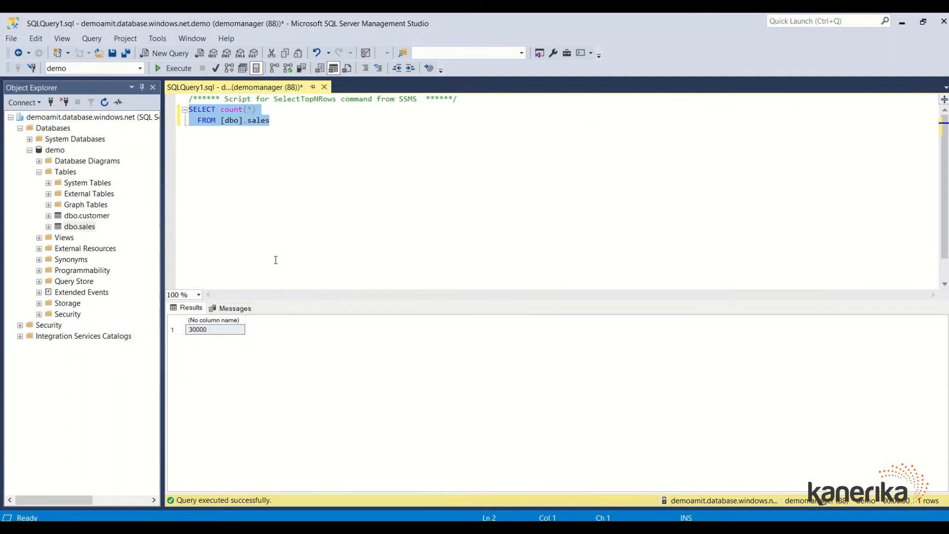
Step: Start a flat file import into the demo database with item.csv as the source and proceed to its column definitions
left_click(57, 154)
right_click(58, 155)
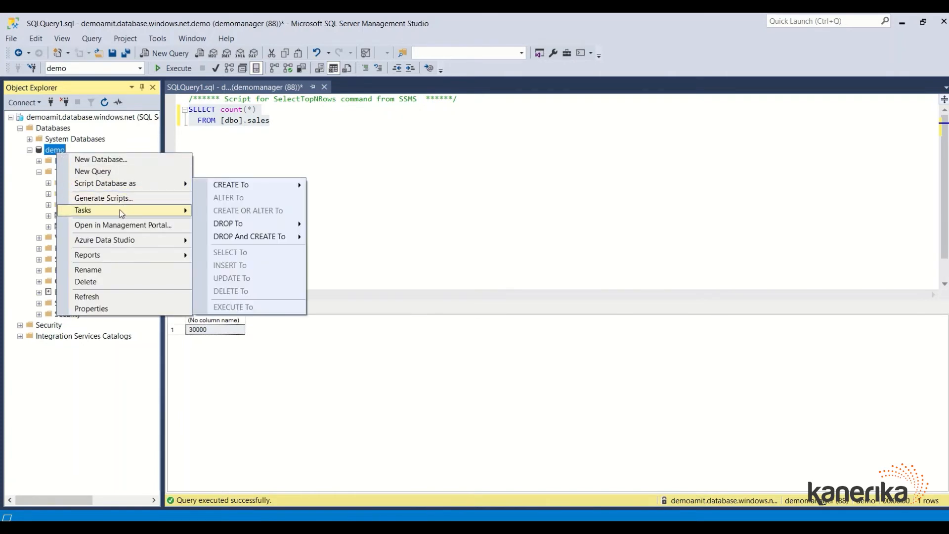
mouse_move(121, 212)
left_click(244, 324)
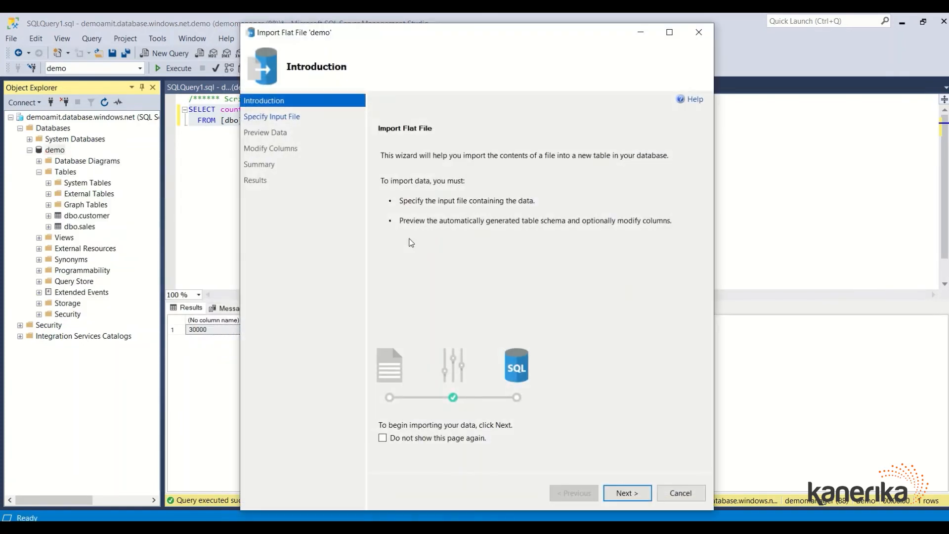
left_click(633, 494)
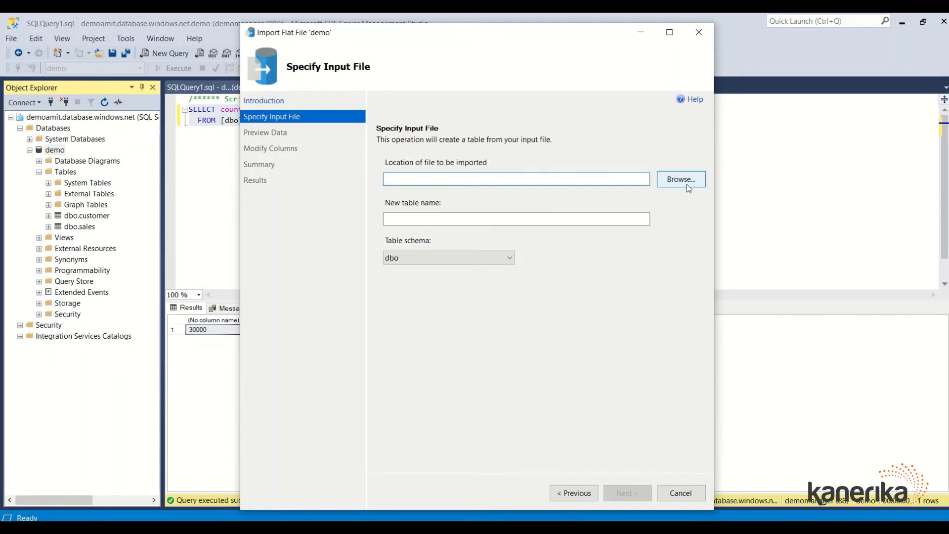
left_click(687, 183)
left_click(393, 200)
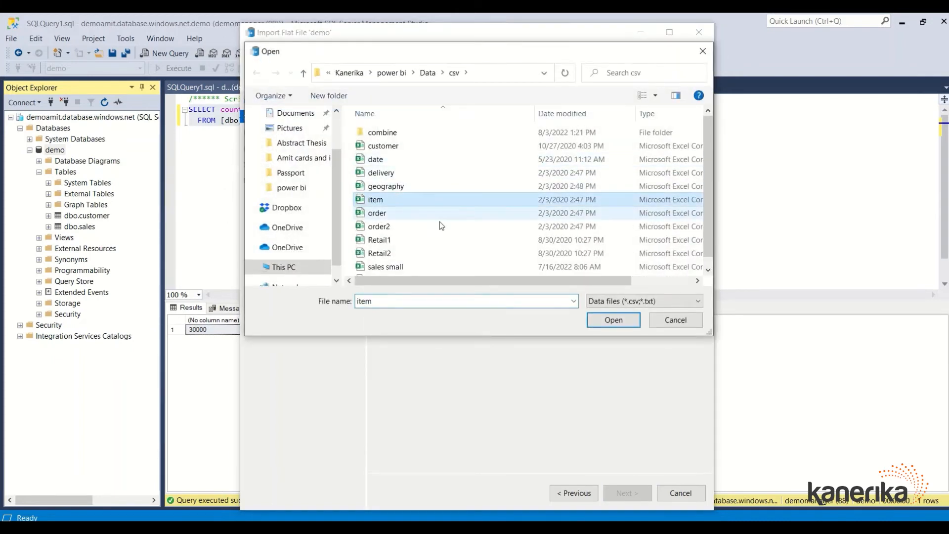
left_click(613, 320)
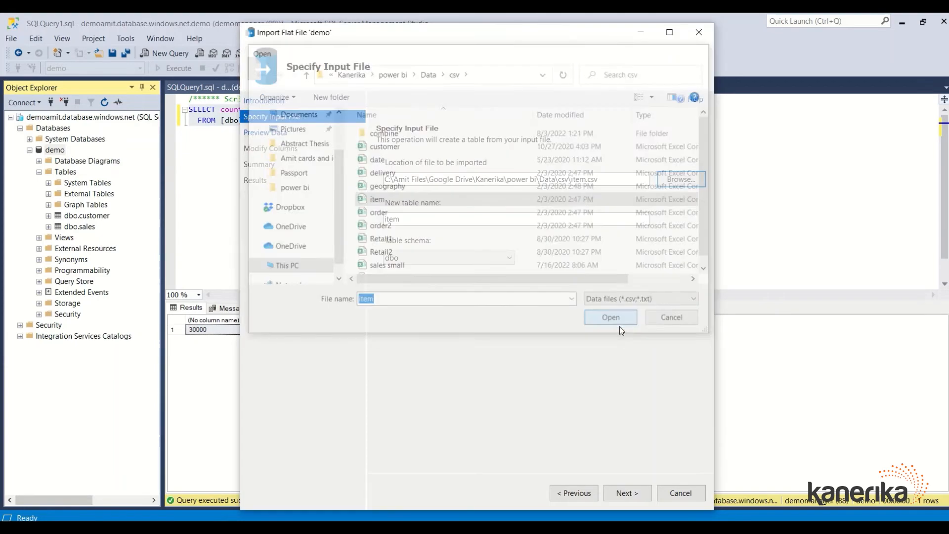
left_click(627, 492)
left_click(626, 492)
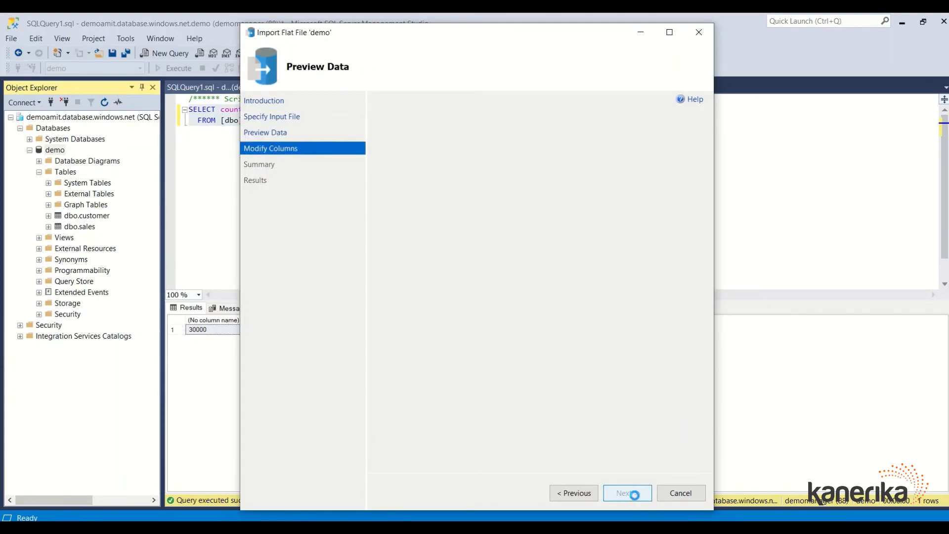
Step: Set the data type of the Item_Id column to int and of the Name column to varchar(50)
left_click(471, 180)
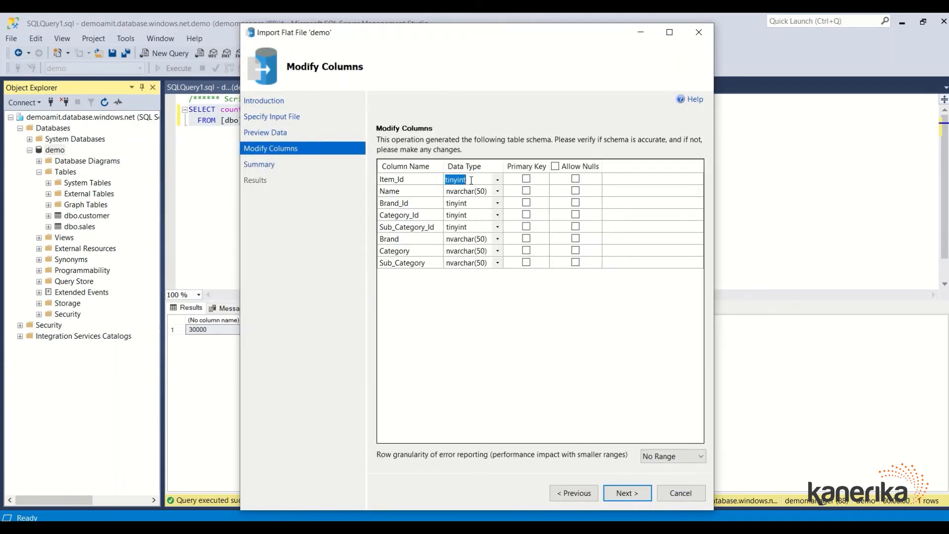
type("int")
left_click(455, 196)
left_click(465, 192)
type("v")
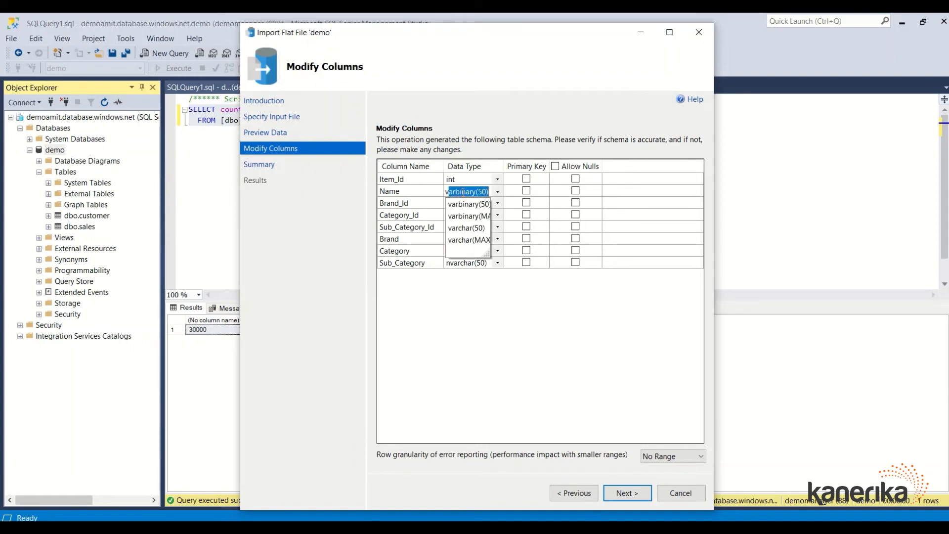
left_click(458, 227)
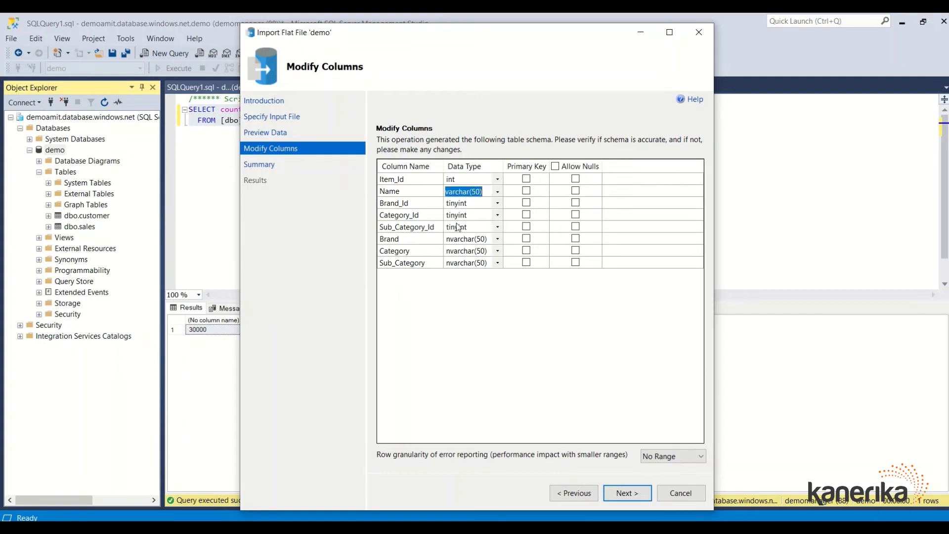
Step: Set the data type of the Brand_Id, Category_Id and Sub_Category_Id columns to int
left_click(461, 205)
type("i")
left_click(421, 323)
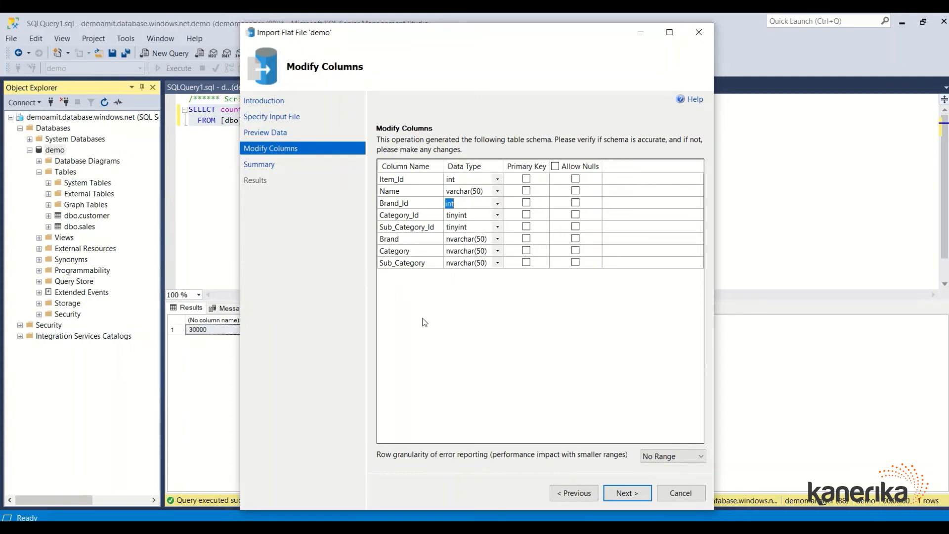
left_click(460, 215)
type("i")
left_click(437, 307)
left_click(463, 229)
type("i")
left_click(454, 314)
Step: Set the data type of the Brand, Category and Sub_Category columns to varchar(50)
left_click(463, 240)
type("v")
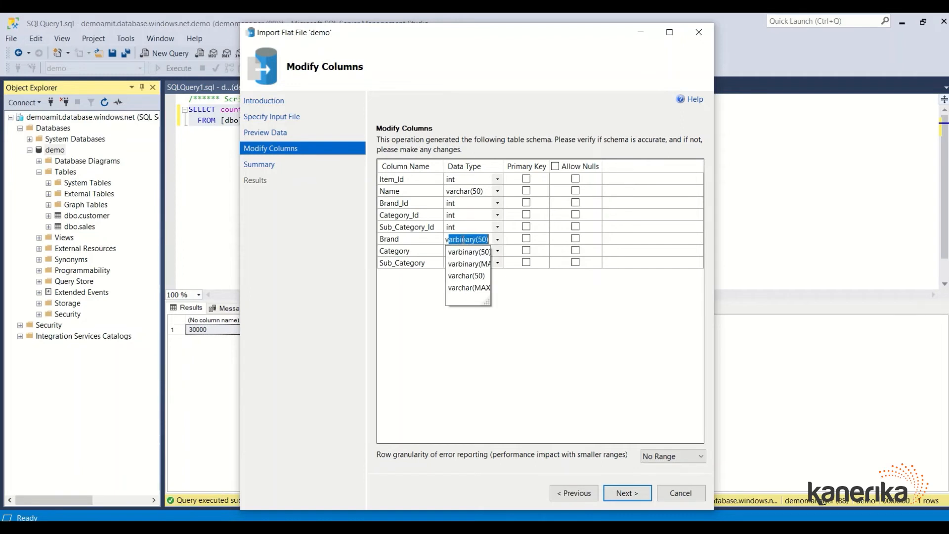
left_click(466, 275)
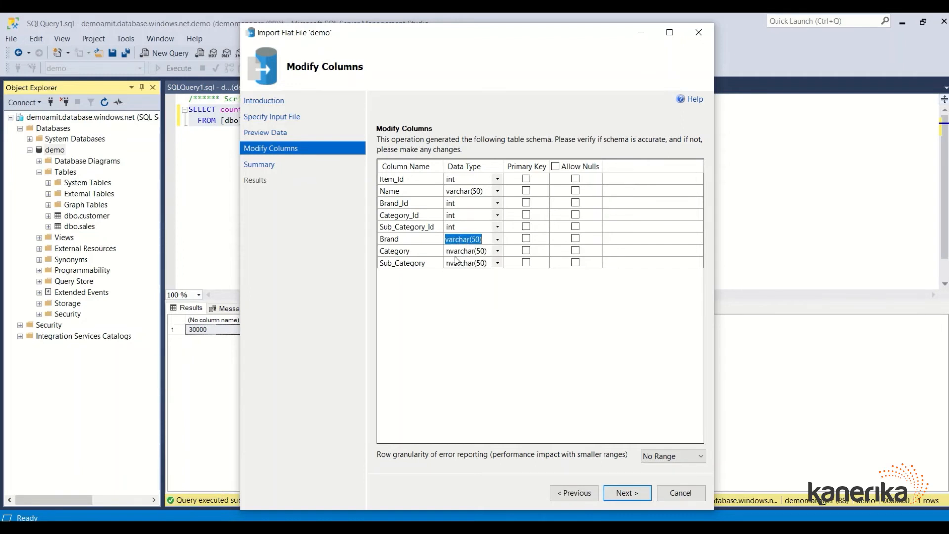
left_click(464, 252)
type("v")
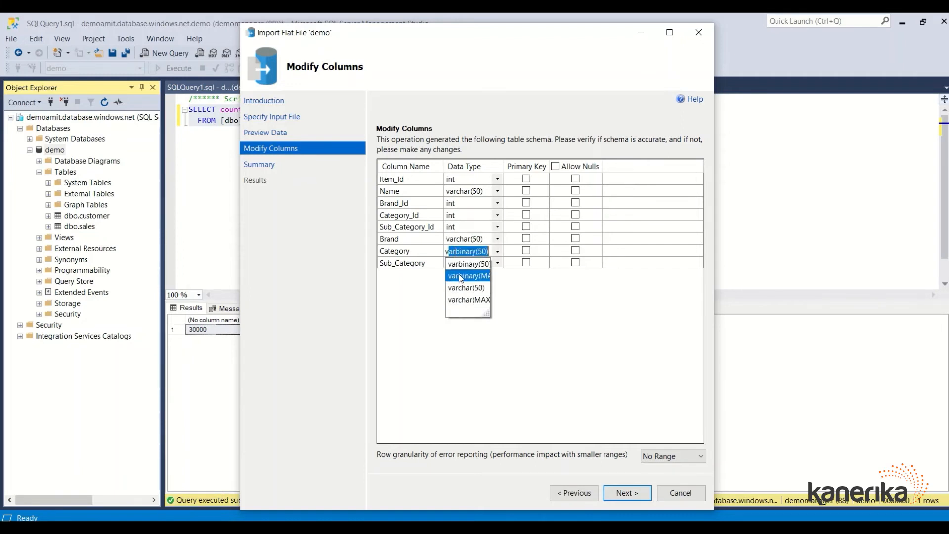
left_click(460, 288)
left_click(463, 263)
type("varbinary(50")
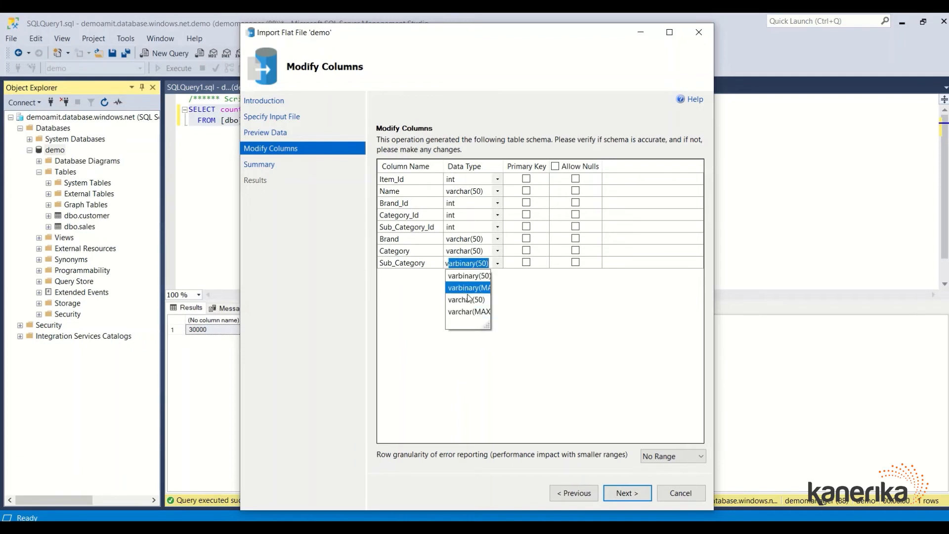
left_click(465, 300)
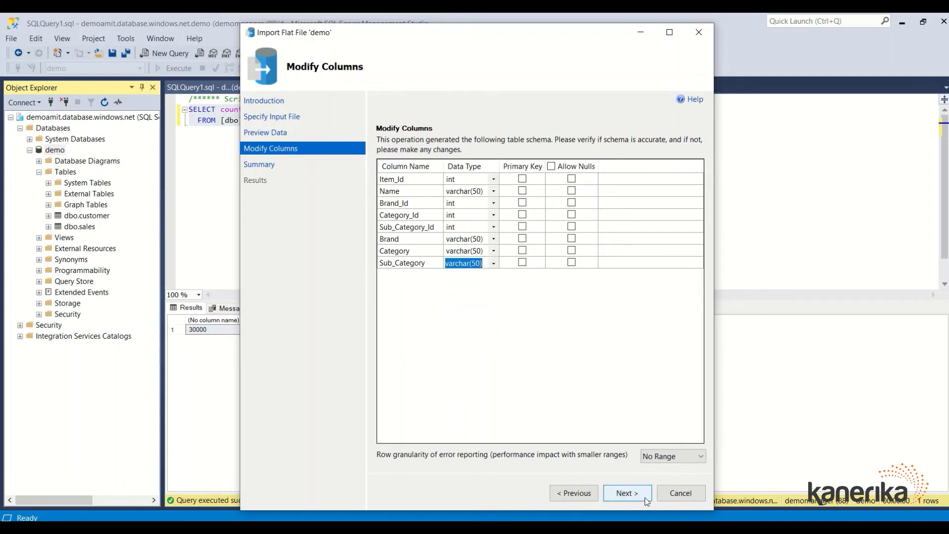
Step: Run the import of the item file and close the import wizard
left_click(627, 500)
left_click(630, 494)
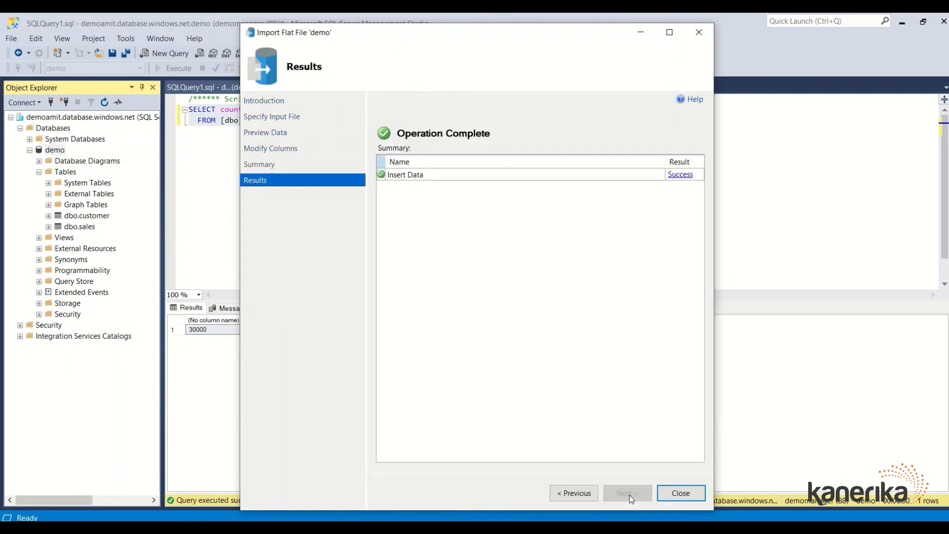
left_click(673, 493)
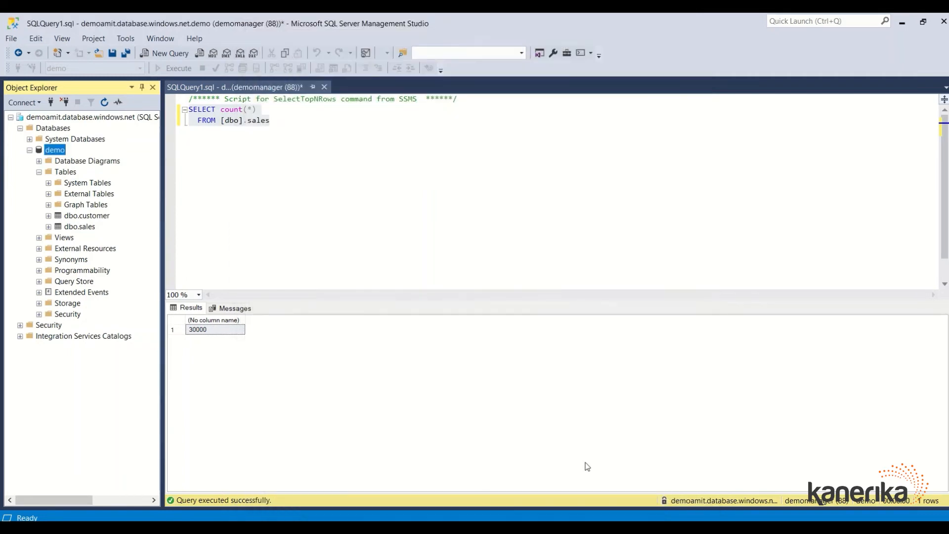
Step: Start another flat file import into the demo database with geography.csv as the source and proceed to its column definitions
right_click(64, 150)
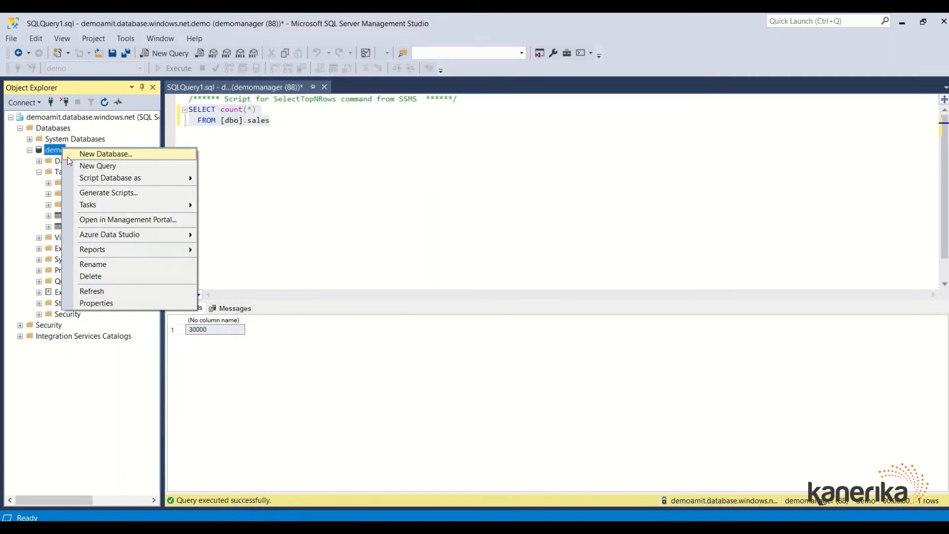
left_click(191, 207)
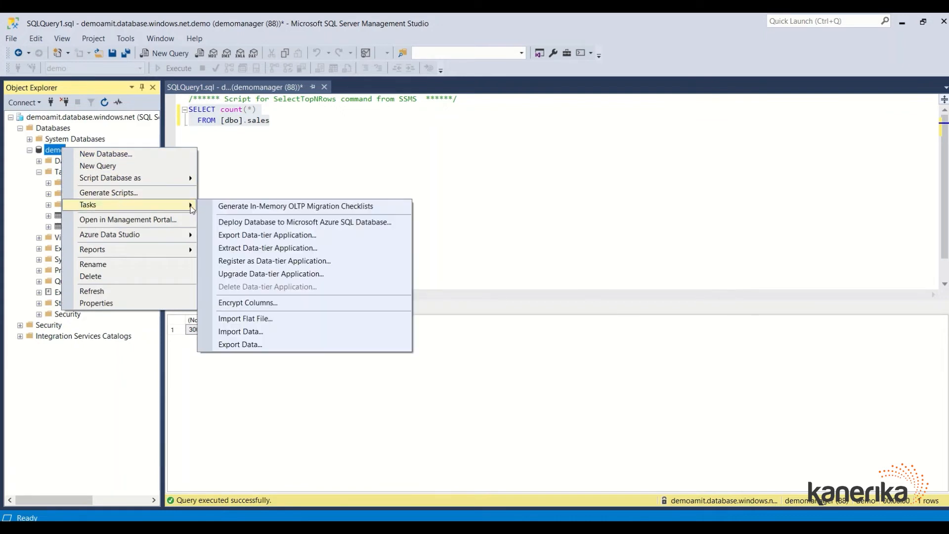
left_click(230, 318)
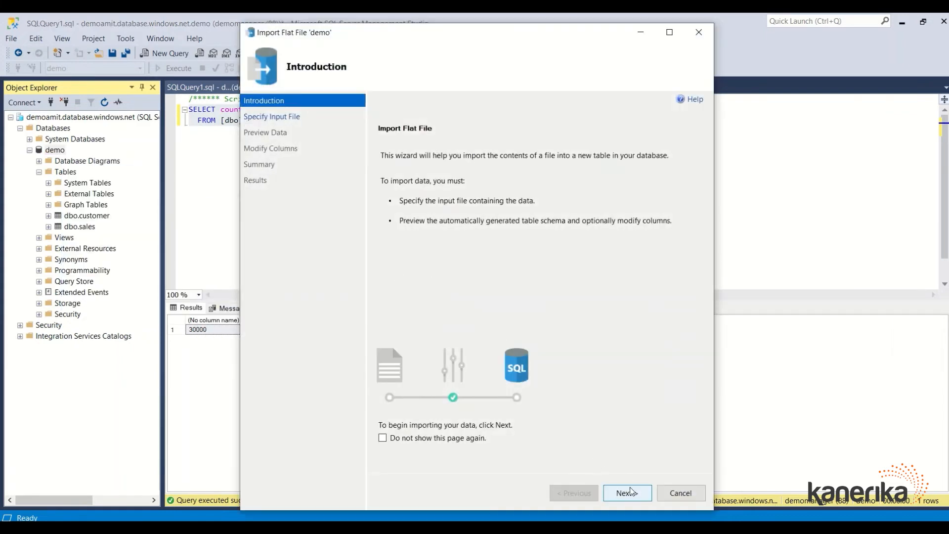
left_click(630, 492)
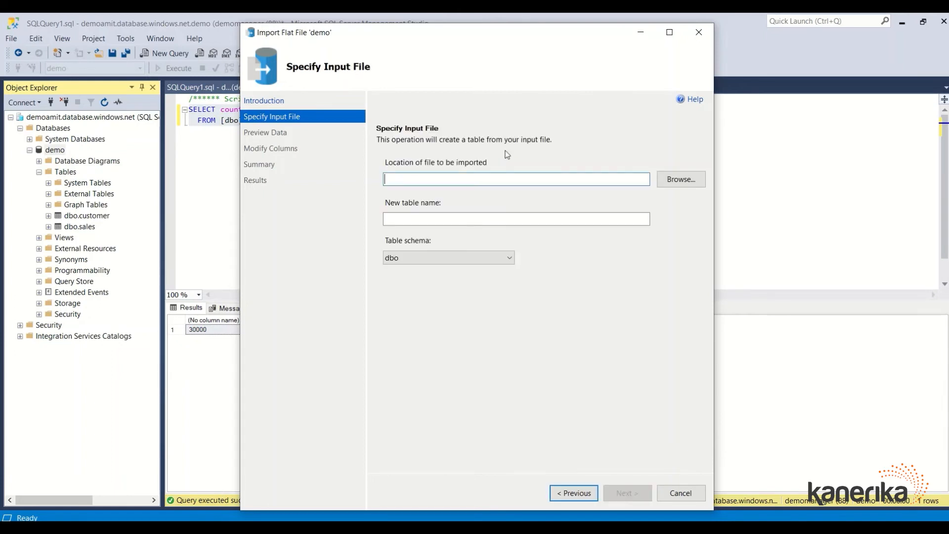
left_click(678, 178)
left_click(382, 186)
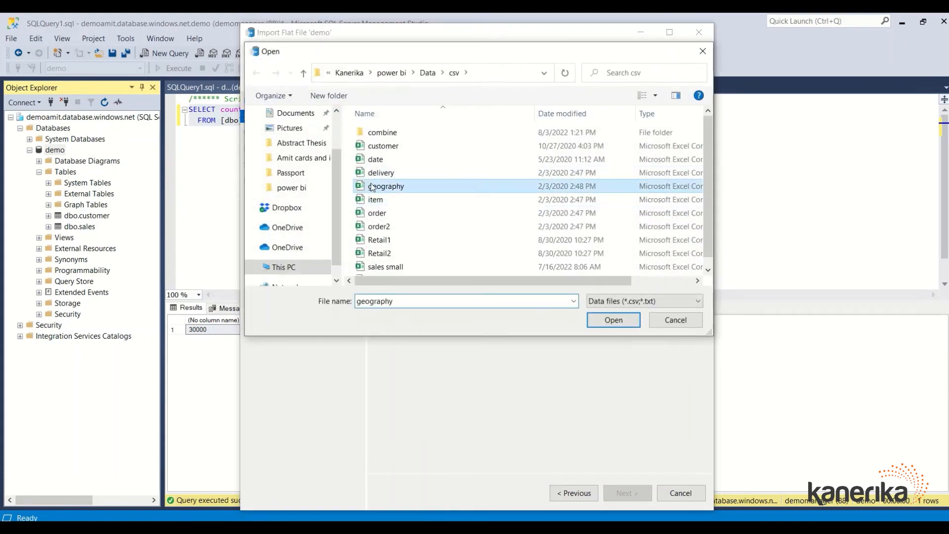
left_click(614, 319)
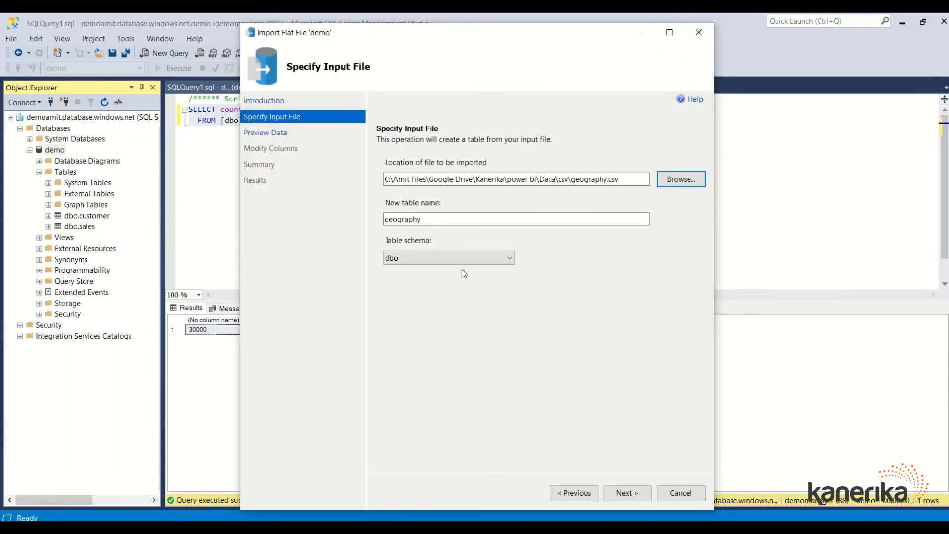
left_click(621, 488)
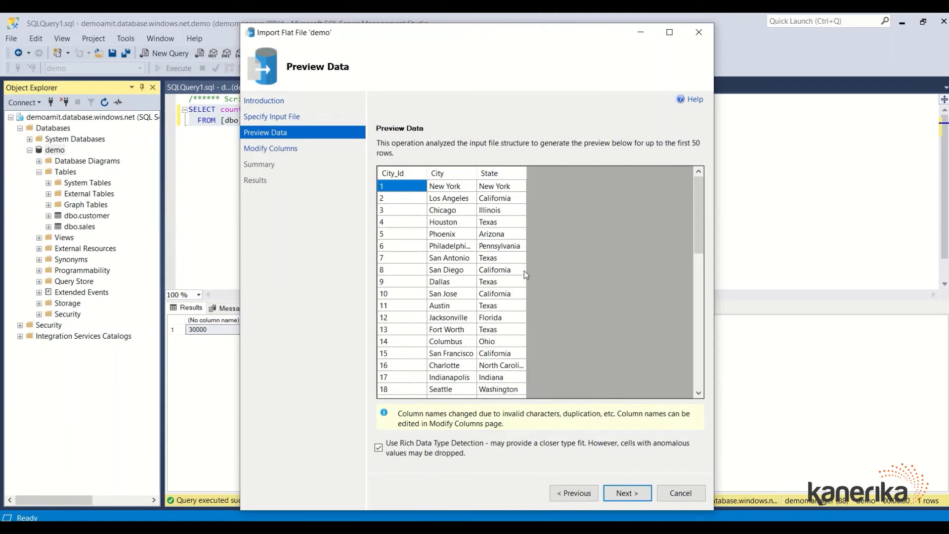
left_click(622, 495)
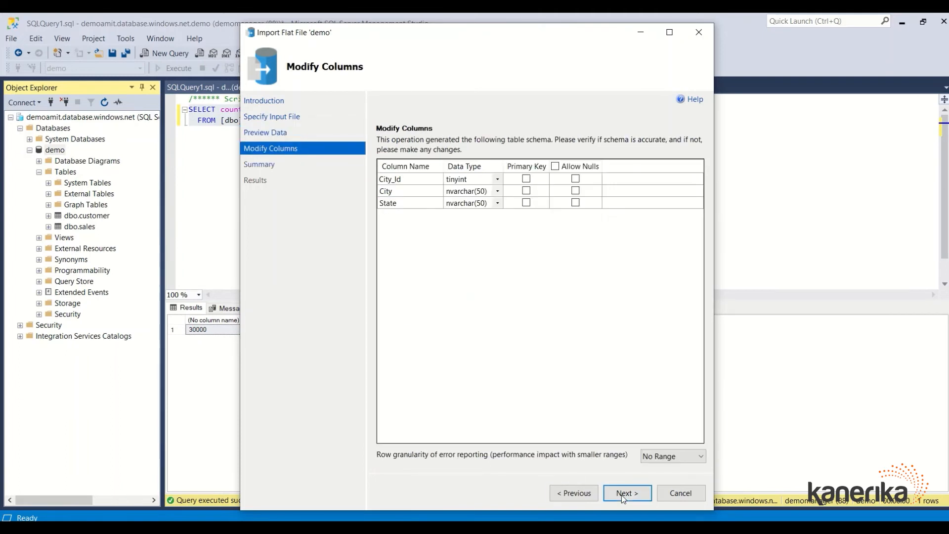
Step: Set City_Id to int and City and State to varchar(50), and continue to the import summary
left_click(474, 180)
left_click(475, 180)
type("i")
left_click_drag(474, 180, 379, 182)
type("i")
left_click(468, 193)
type("v")
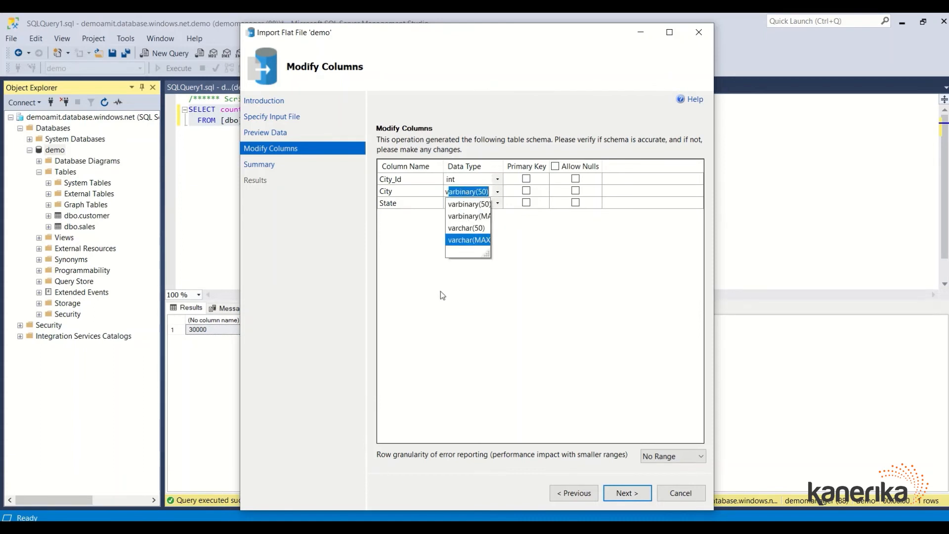
left_click(467, 229)
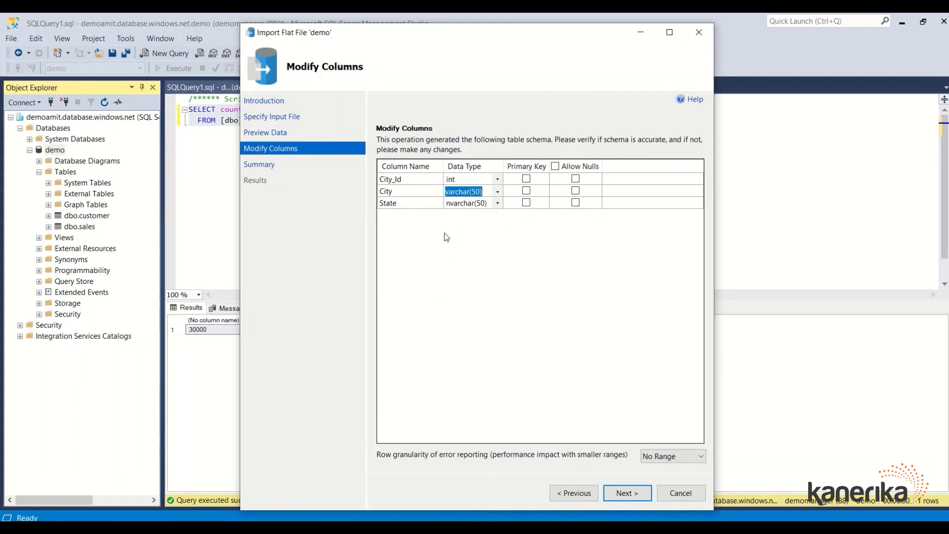
left_click(458, 204)
type("v")
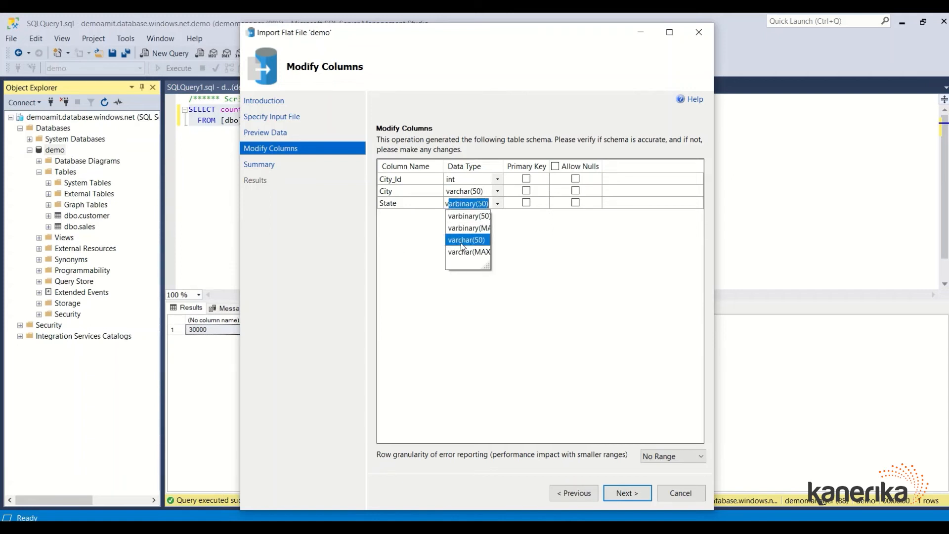
left_click(463, 240)
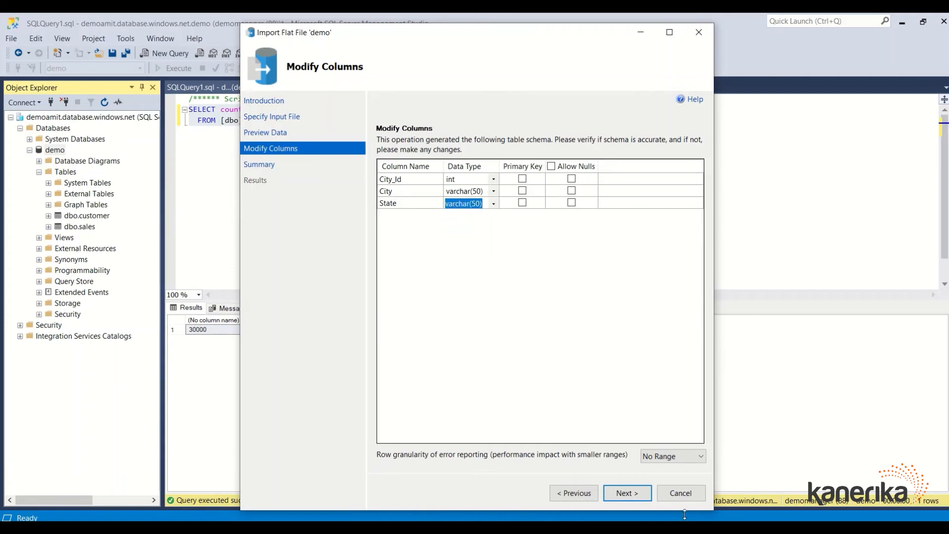
left_click(633, 489)
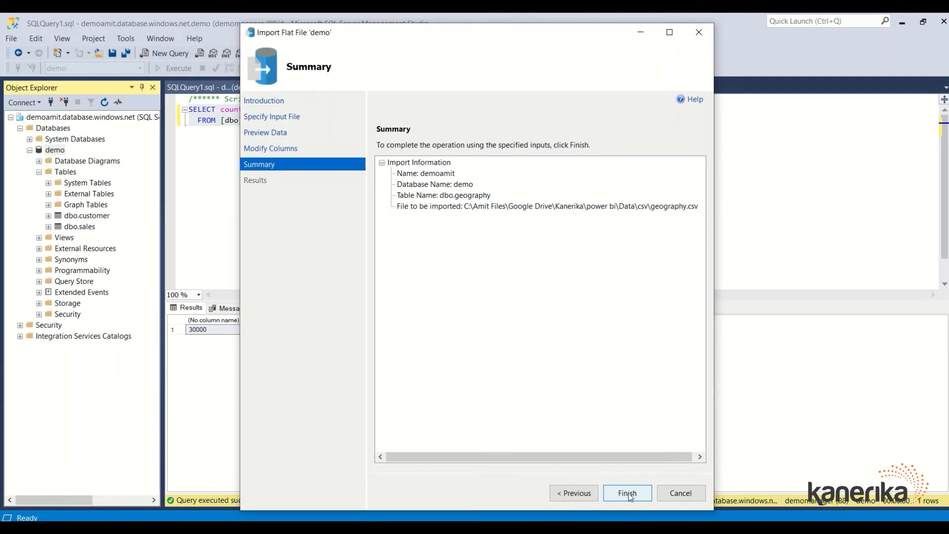
Step: Finish the geography file import, close the wizard, and refresh the demo database to list its tables
left_click(627, 493)
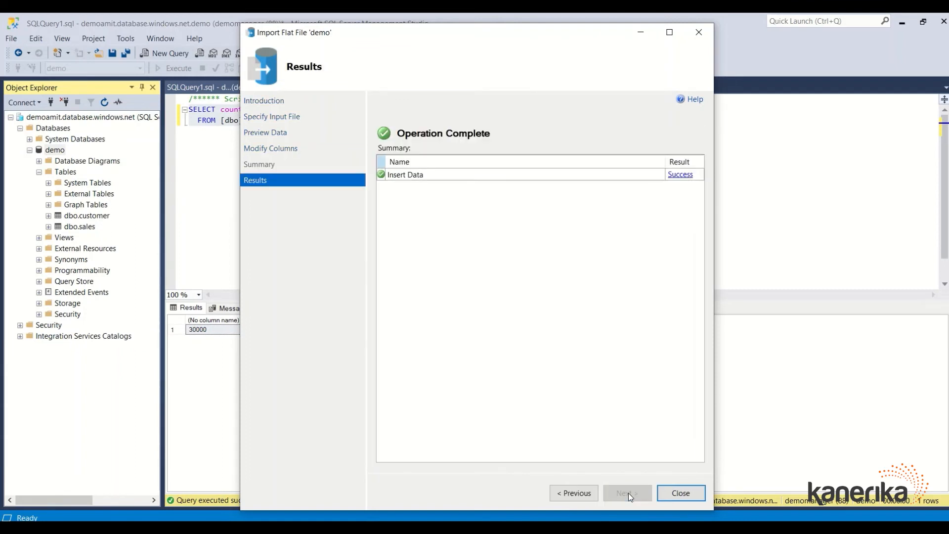
left_click(681, 494)
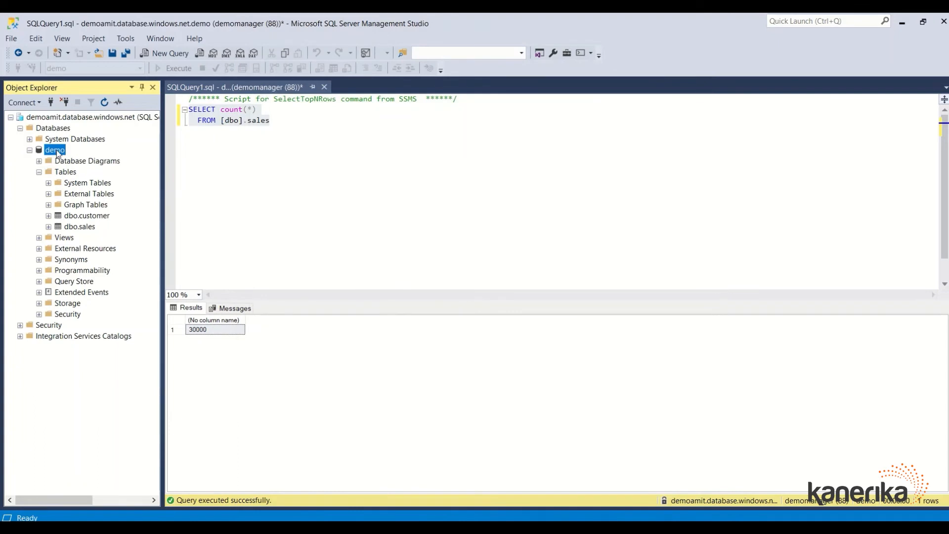
right_click(58, 151)
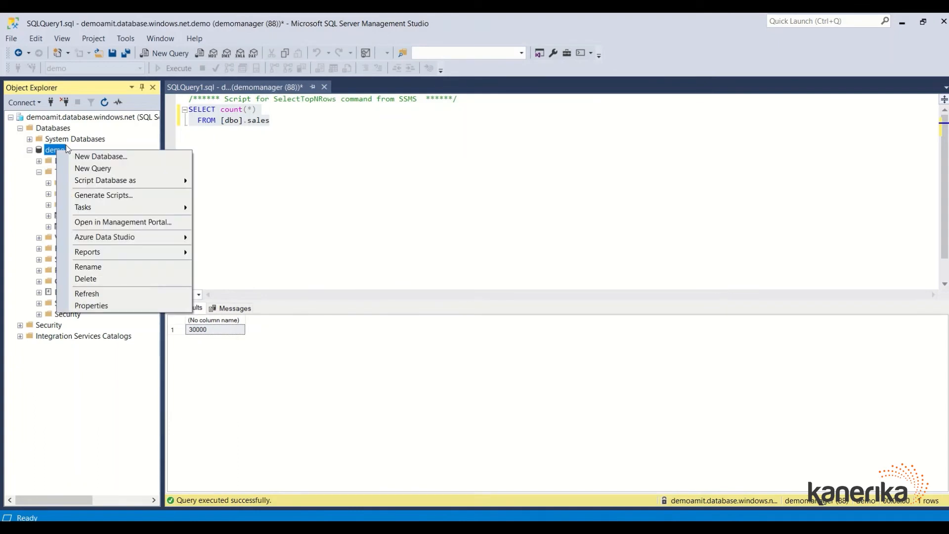
left_click(97, 292)
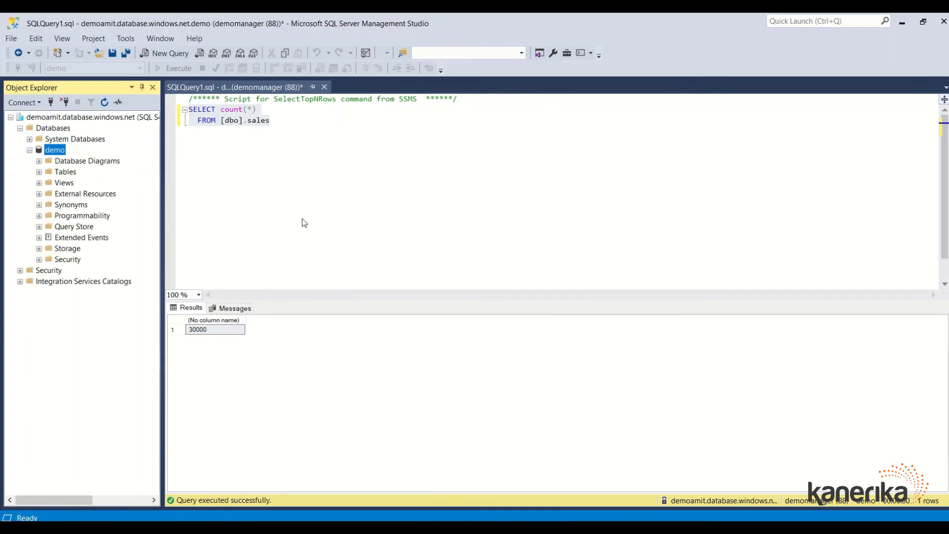
left_click(38, 172)
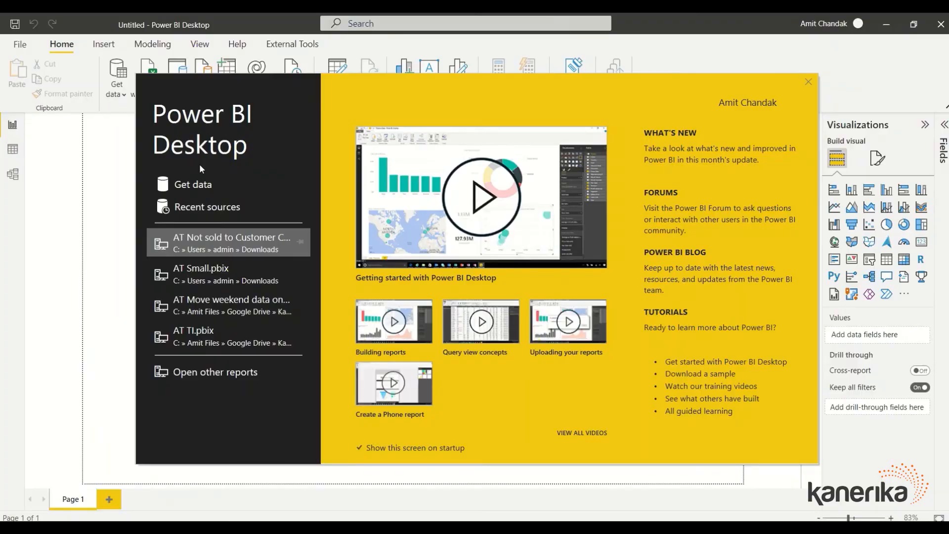
Step: Switch to Power BI Desktop, dismiss the start screen, and choose Azure SQL database as the data source
left_click(809, 82)
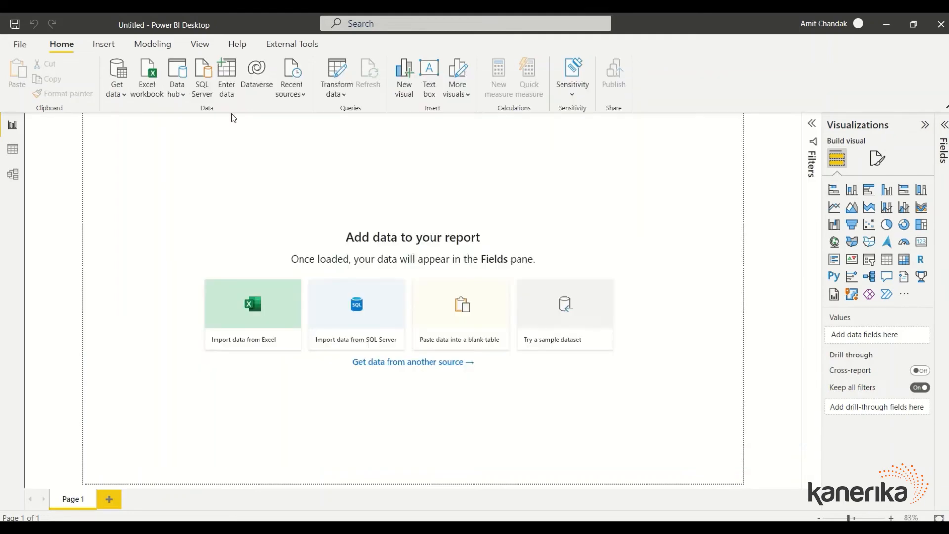
left_click(121, 93)
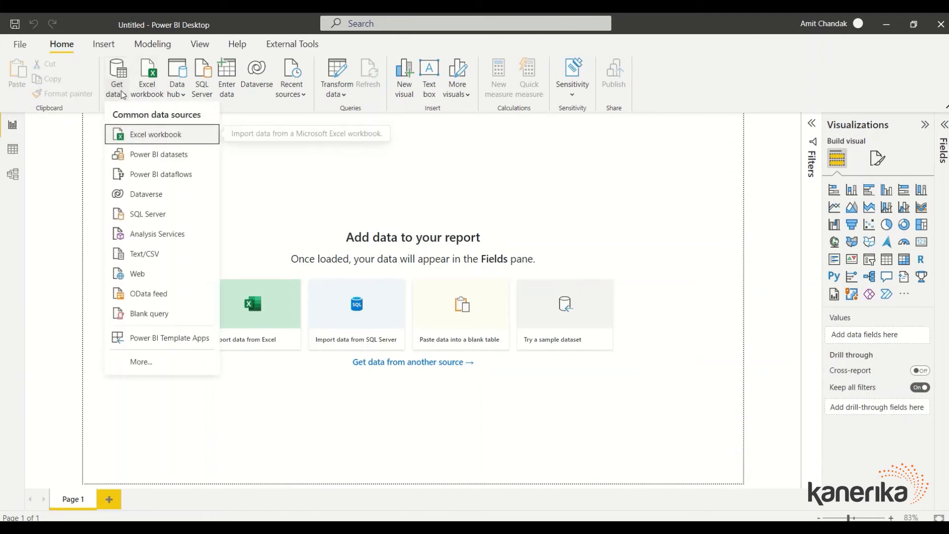
left_click(126, 361)
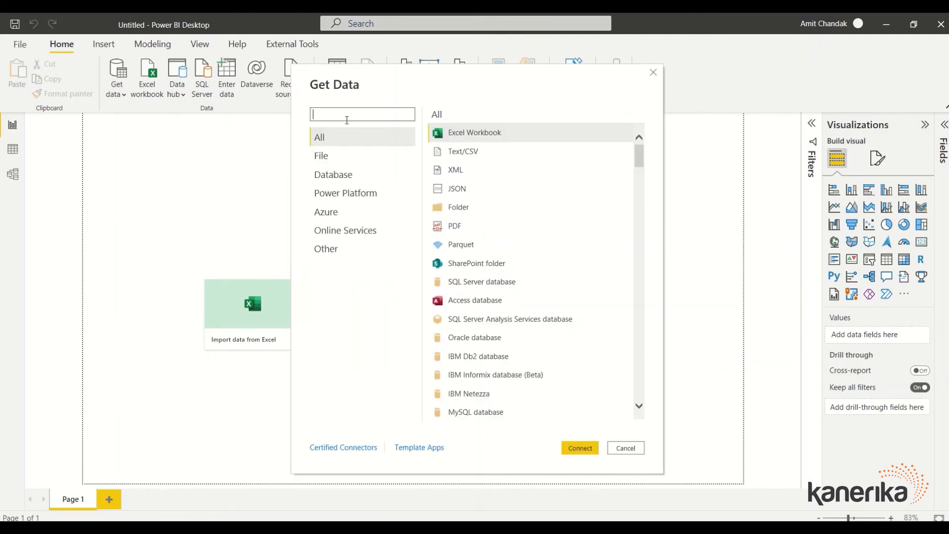
type("azure s")
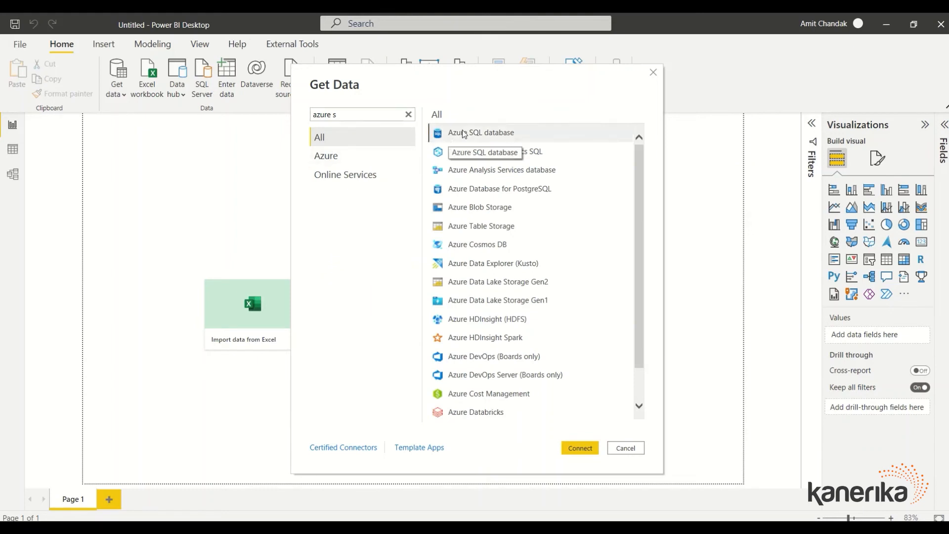
left_click(464, 133)
left_click(580, 447)
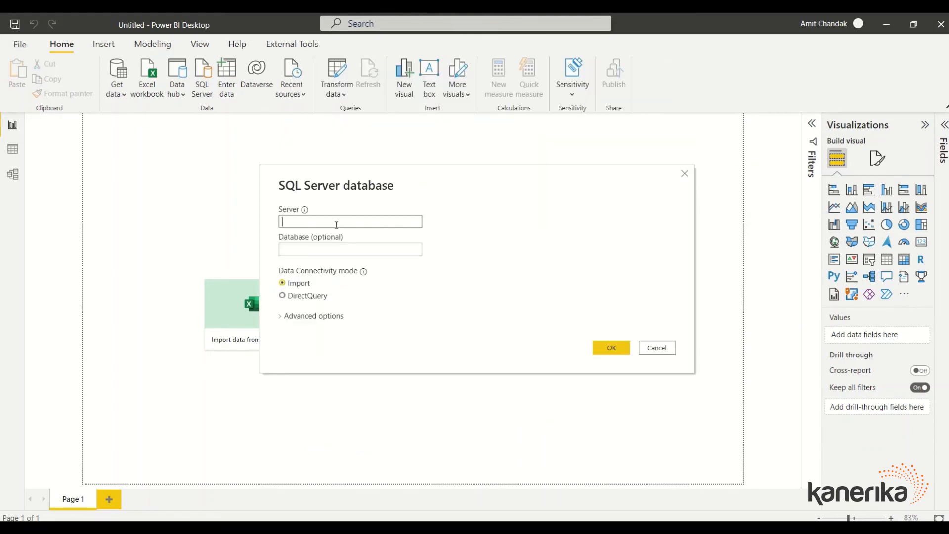
Step: Specify demoamit.database.windows.net as the server and demo as the database, keeping Import mode, and proceed to the credentials
type("demoamit.database.windows.net")
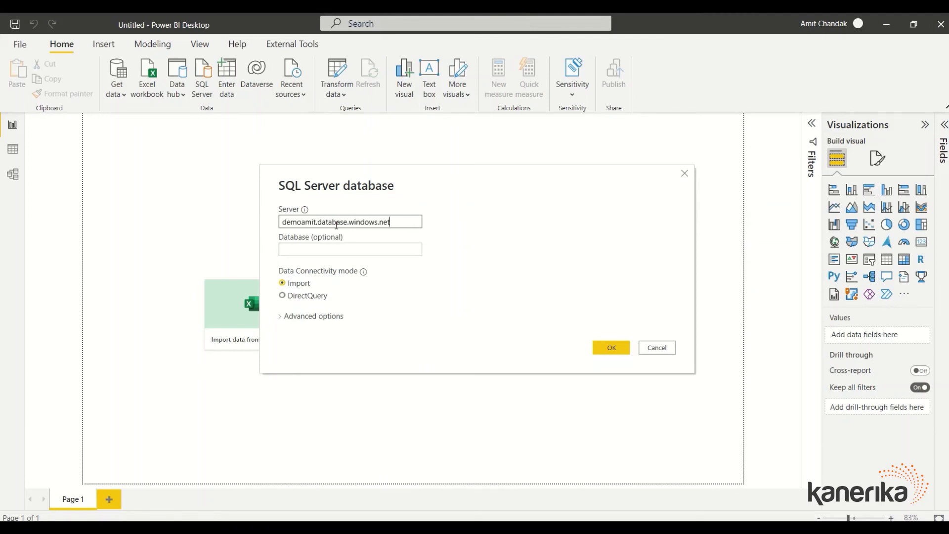
left_click(322, 250)
type("de")
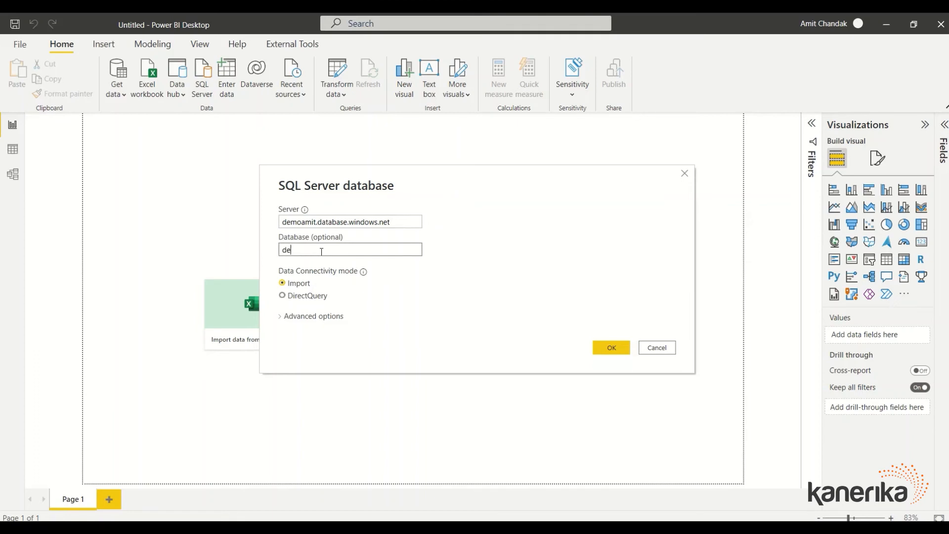
type("mo")
left_click(615, 348)
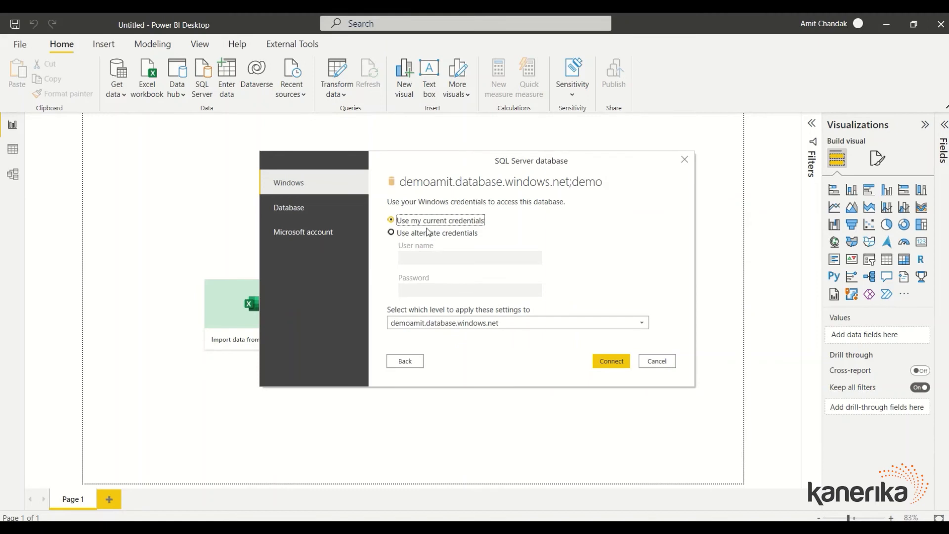
Step: Connect with database authentication, entering demomanager as the user name and the account password
left_click(329, 216)
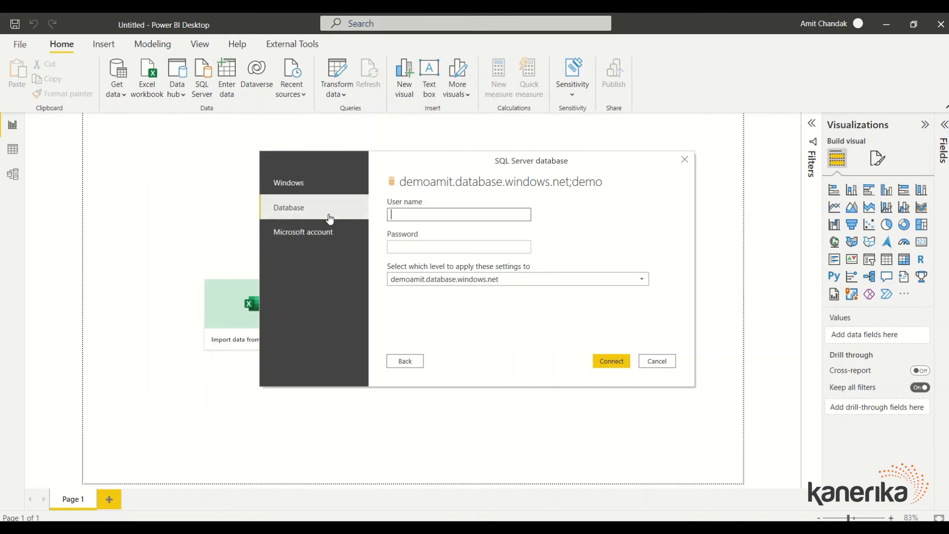
left_click(346, 230)
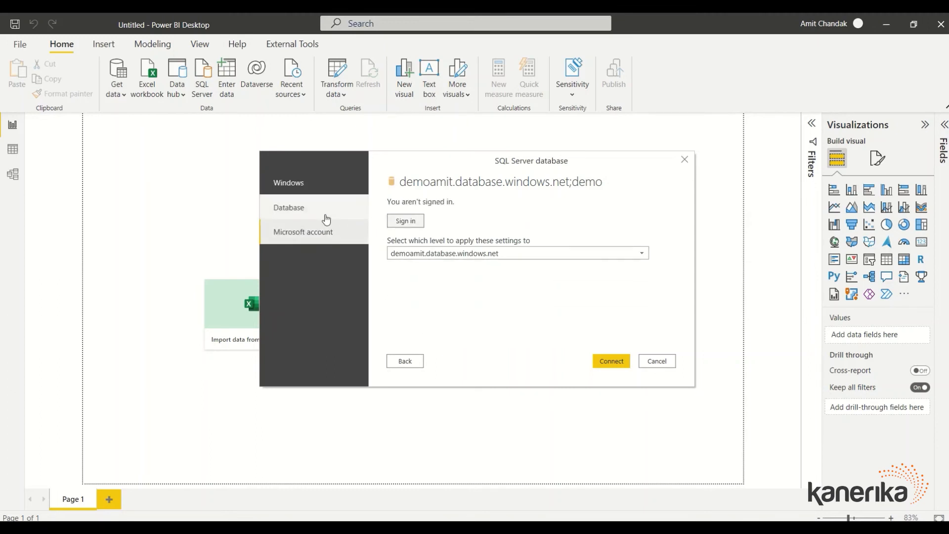
left_click(341, 217)
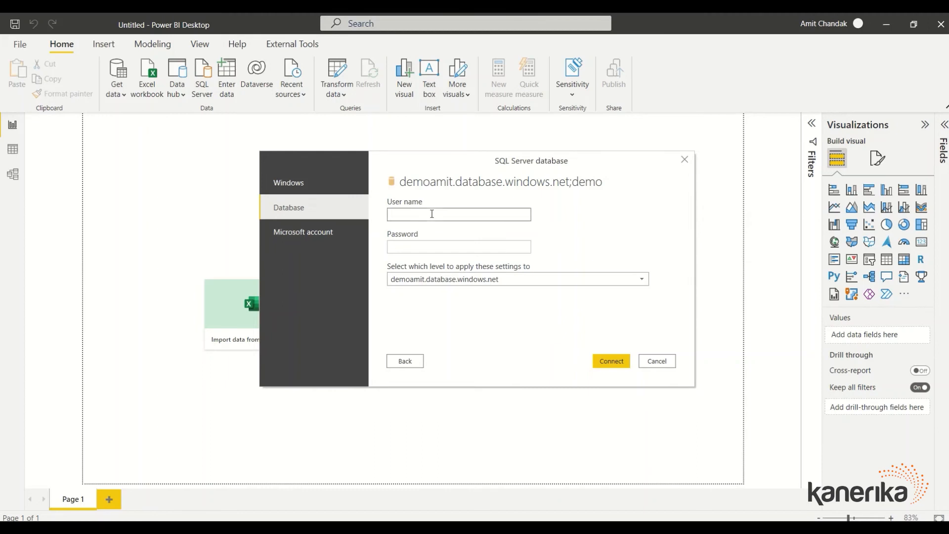
type("demomanager")
key("Tab")
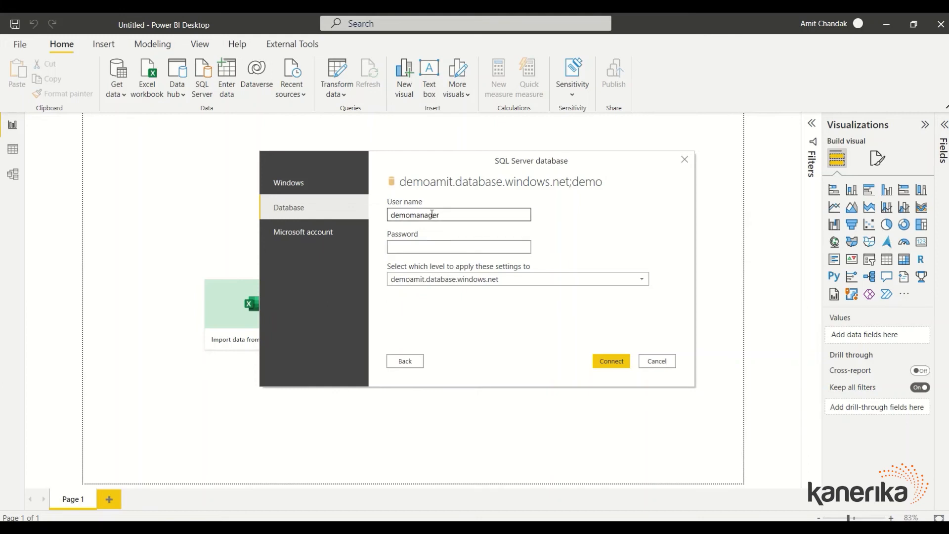
type("*******")
key("BackSpace")
key("BackSpace")
key("BackSpace")
key("BackSpace")
key("BackSpace")
key("BackSpace")
key("BackSpace")
type("*********")
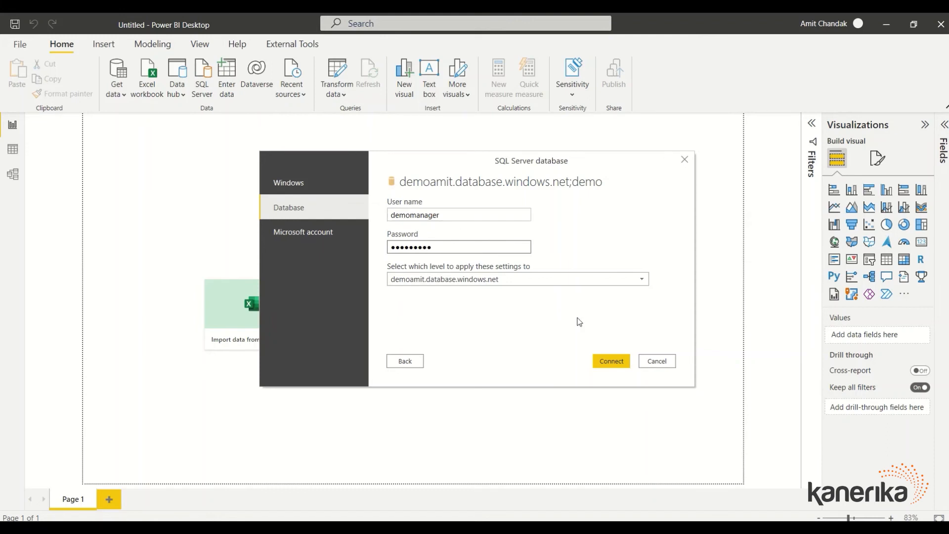
left_click(611, 363)
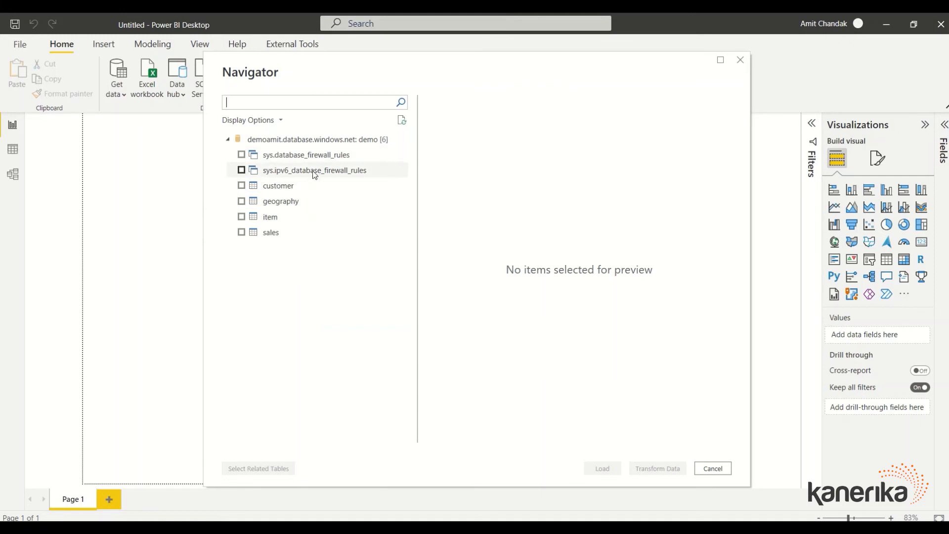
Step: Select the customer, geography, item and sales tables and load them into the report
left_click(242, 187)
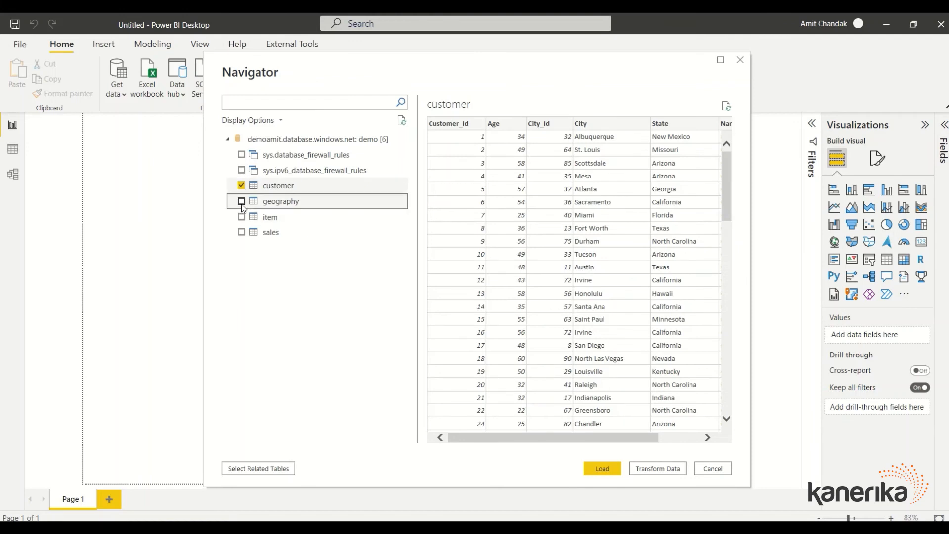
left_click(242, 202)
left_click(241, 217)
left_click(241, 232)
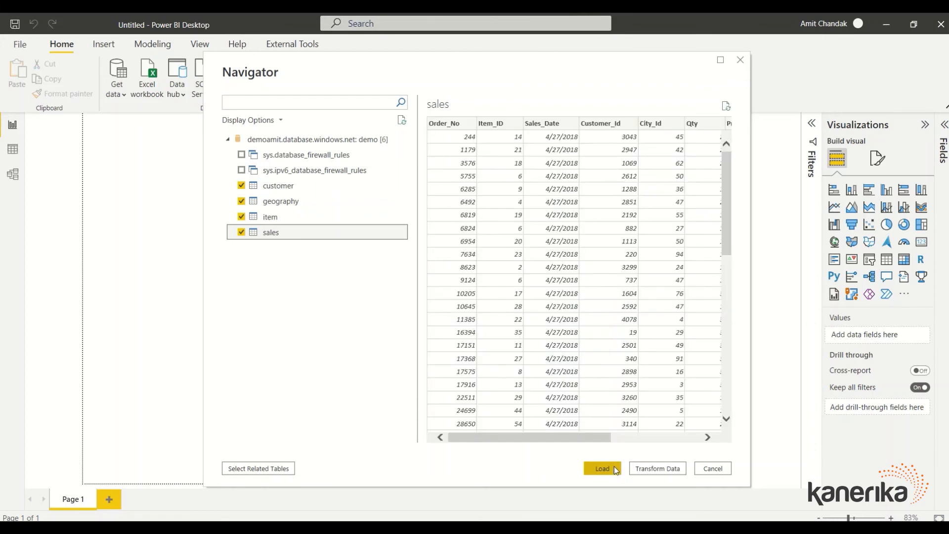
left_click(616, 470)
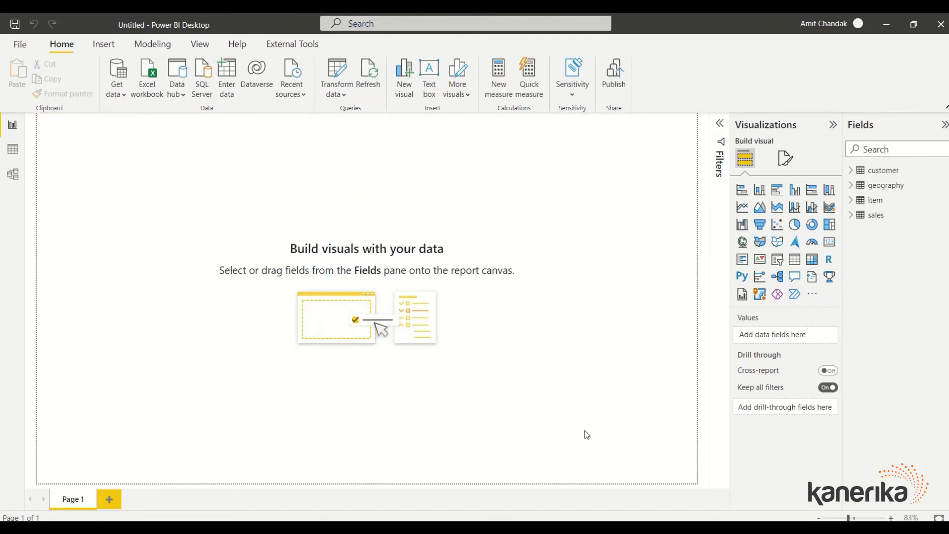
Step: Show the data model with the side panes collapsed and move the item table below the customer table
left_click(12, 174)
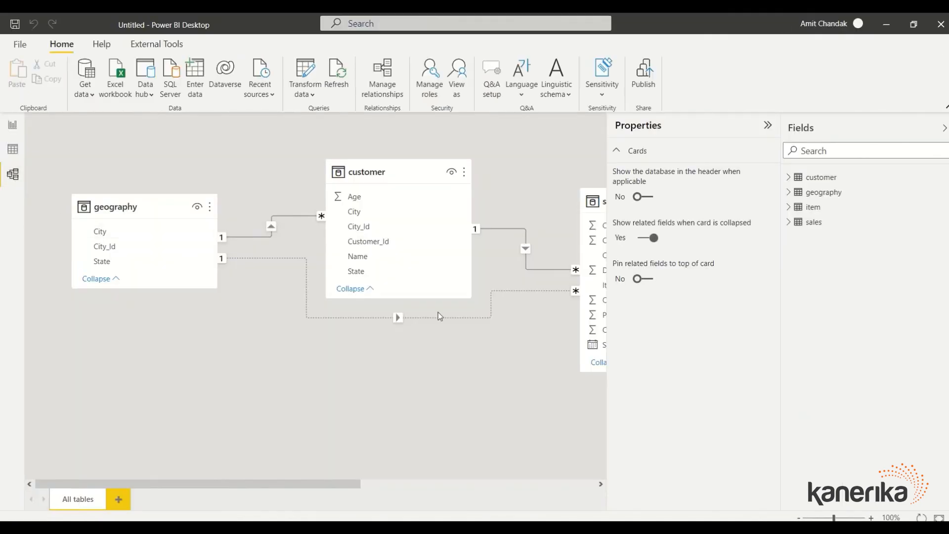
left_click(768, 125)
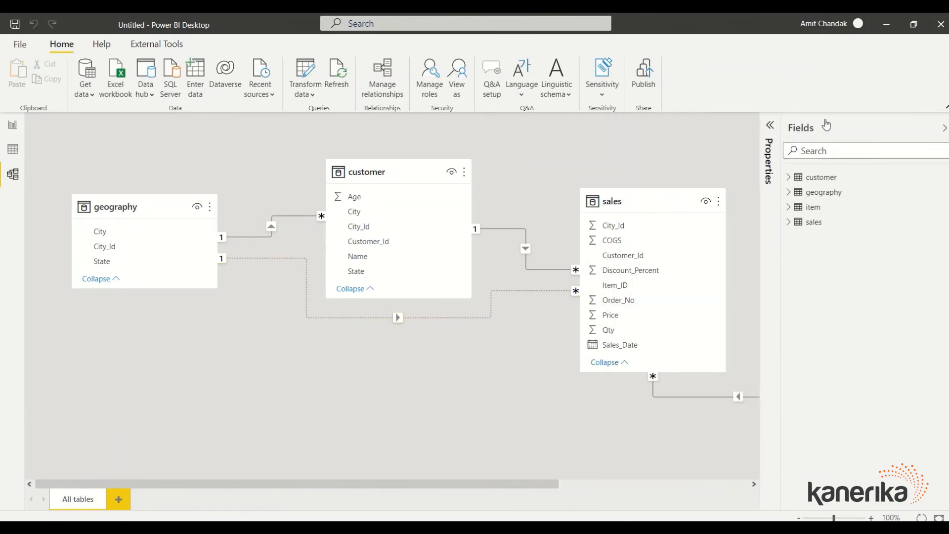
left_click(943, 133)
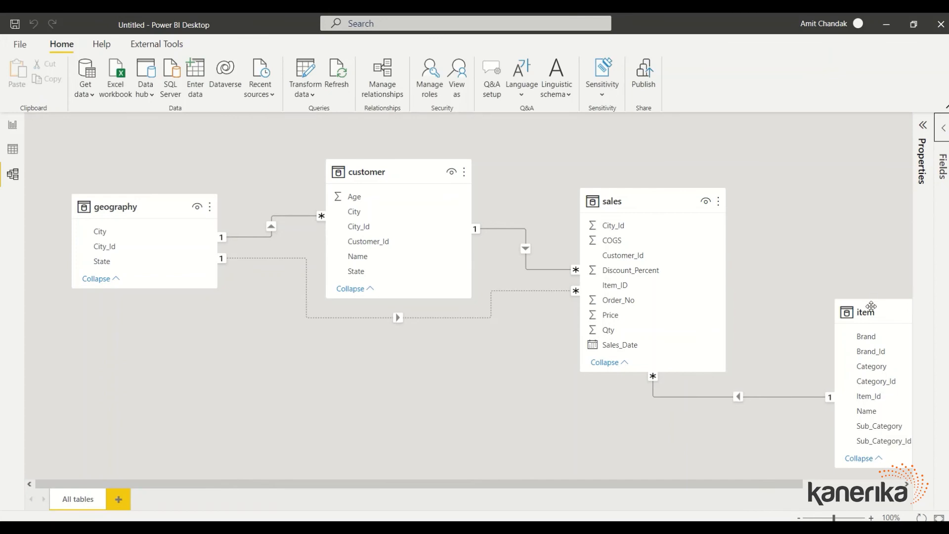
left_click_drag(865, 309, 278, 363)
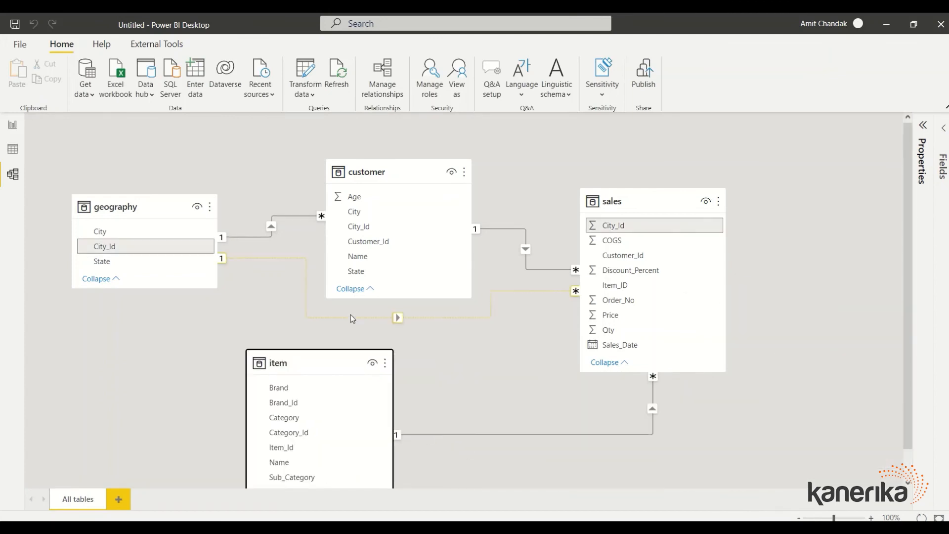
Step: Delete the inactive relationship between geography and sales and the relationship between geography and customer
right_click(351, 319)
left_click(365, 322)
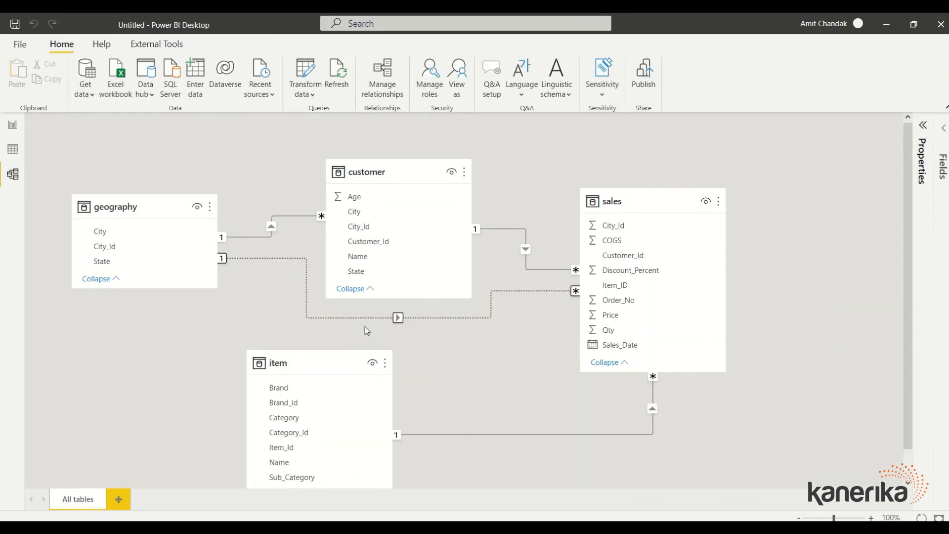
left_click(552, 306)
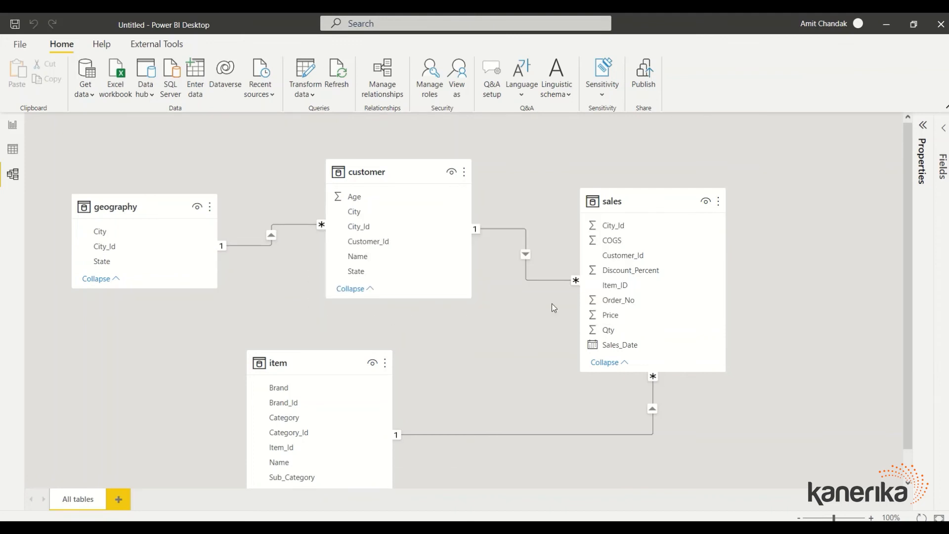
right_click(266, 252)
left_click(277, 256)
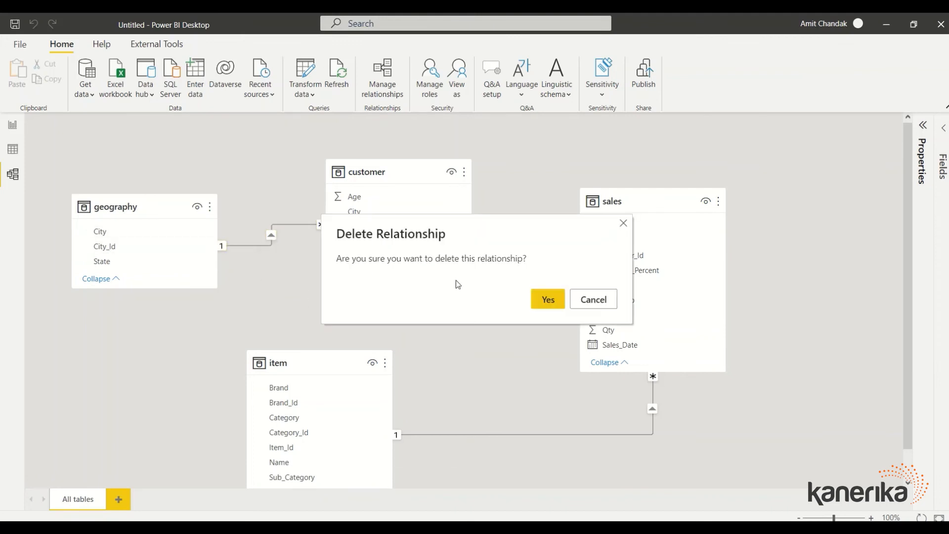
left_click(545, 298)
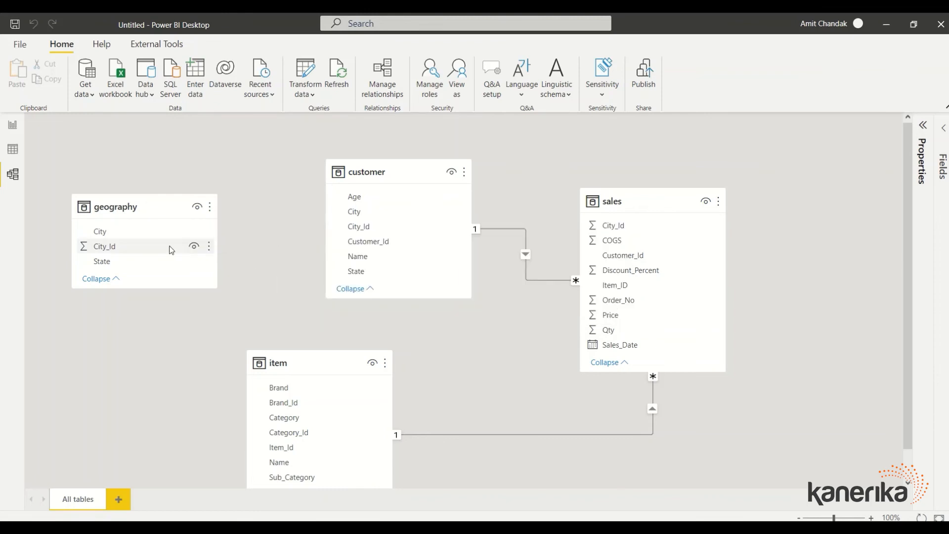
Step: Create a relationship between City_Id in the sales table and City_Id in the geography table
scroll(660, 330, "down", 1)
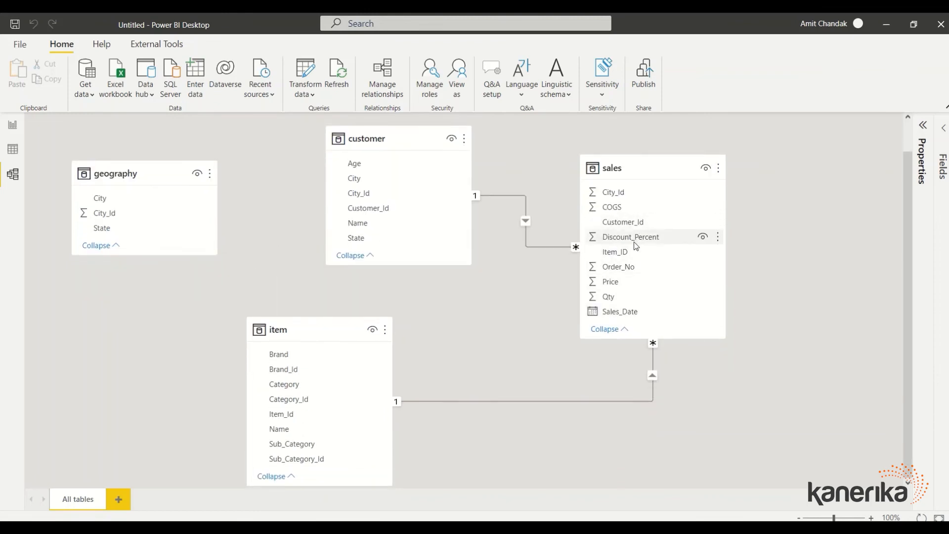
left_click(620, 198)
left_click_drag(620, 198, 129, 200)
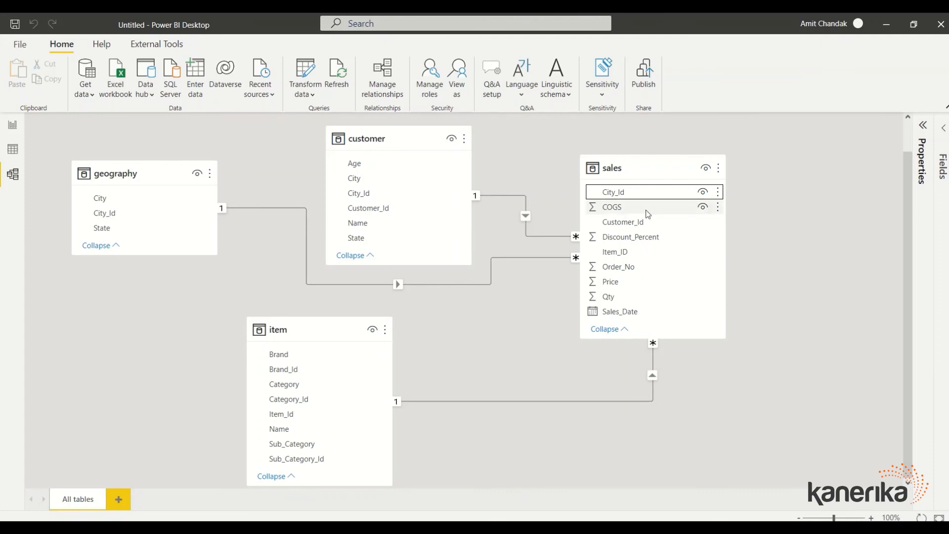
Step: Return to the report canvas and create a table visual with the Brand field from the item table
left_click(13, 126)
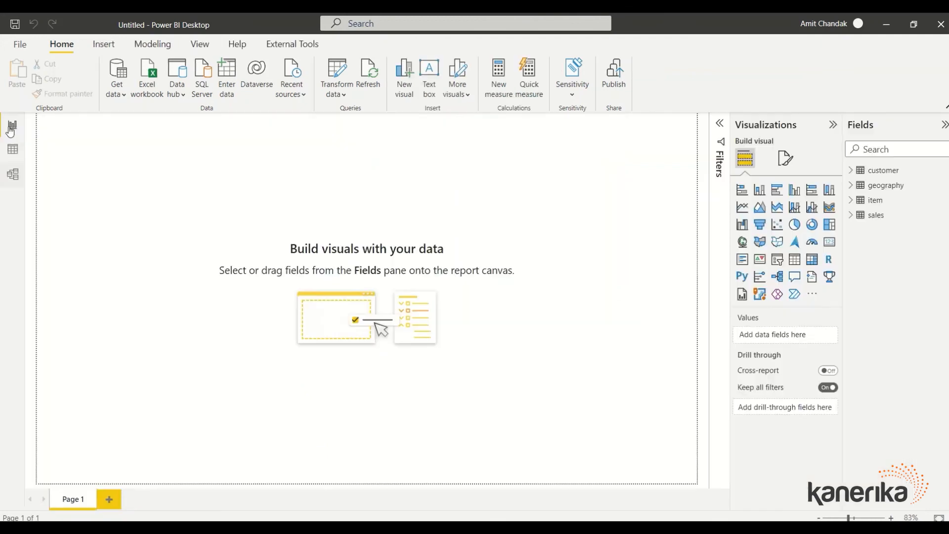
left_click(855, 218)
left_click(854, 201)
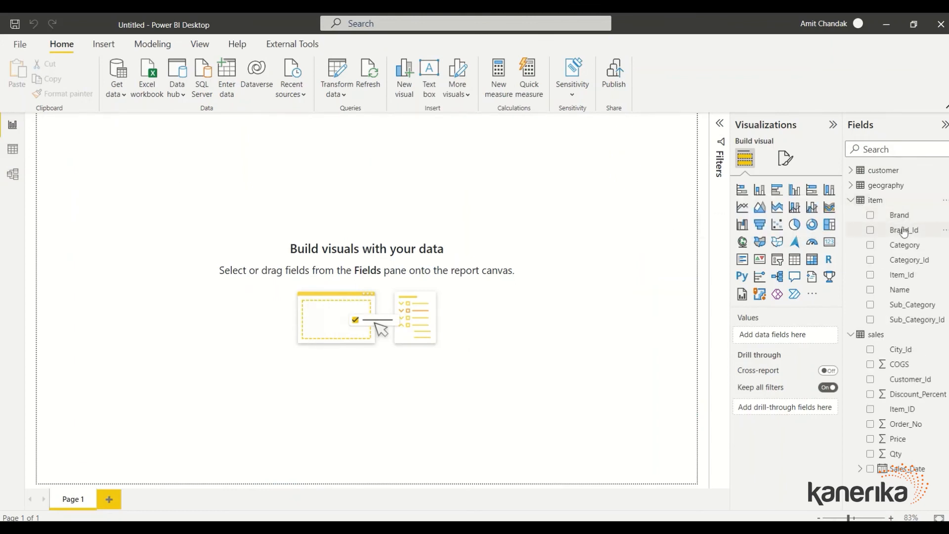
left_click_drag(904, 221, 221, 225)
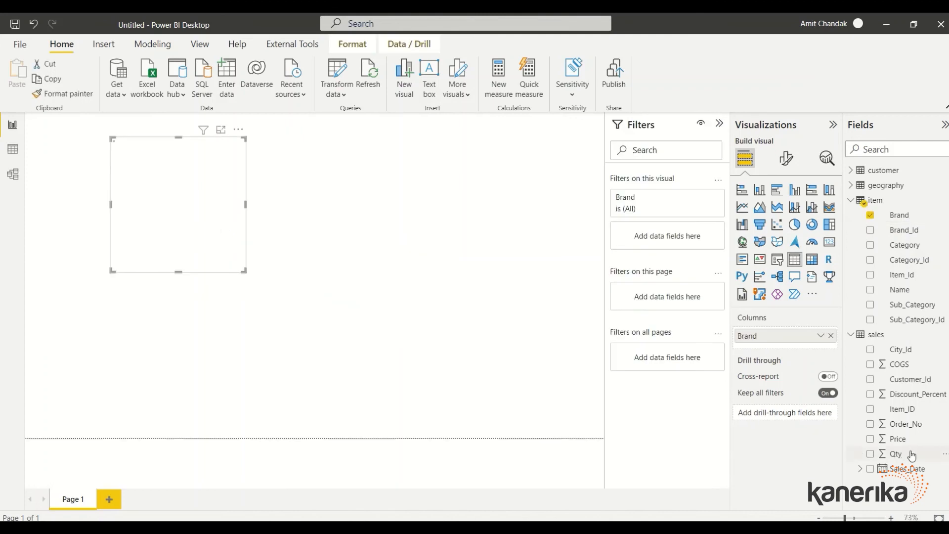
Step: Add the Qty field from the sales table to the Brand table visual and enlarge the visual to fit all rows
left_click_drag(897, 456, 195, 233)
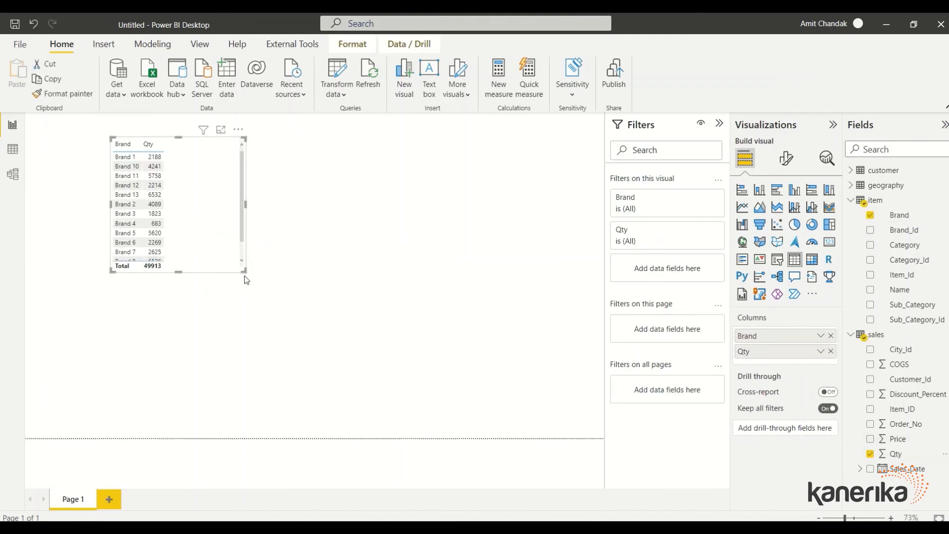
left_click_drag(244, 270, 267, 342)
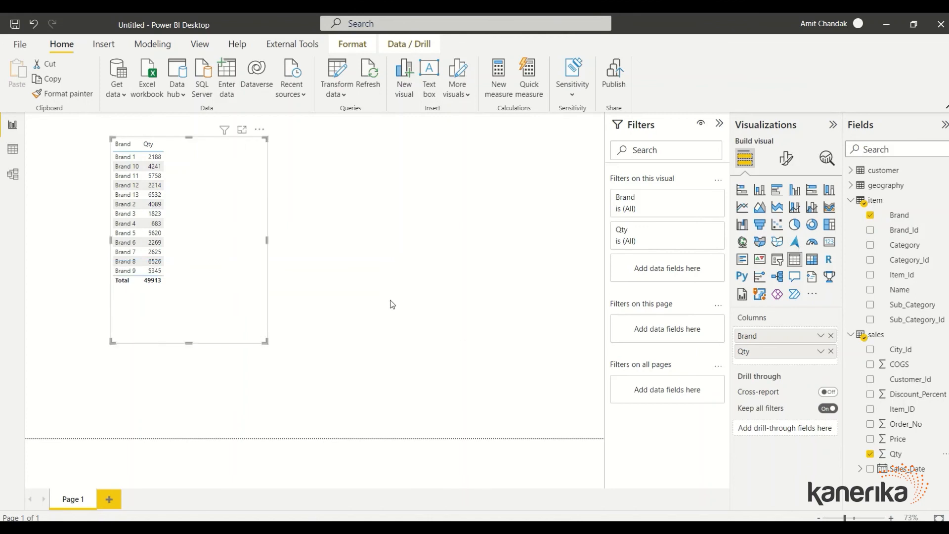
Step: Start a new report and choose Azure SQL database as its data source
left_click(19, 44)
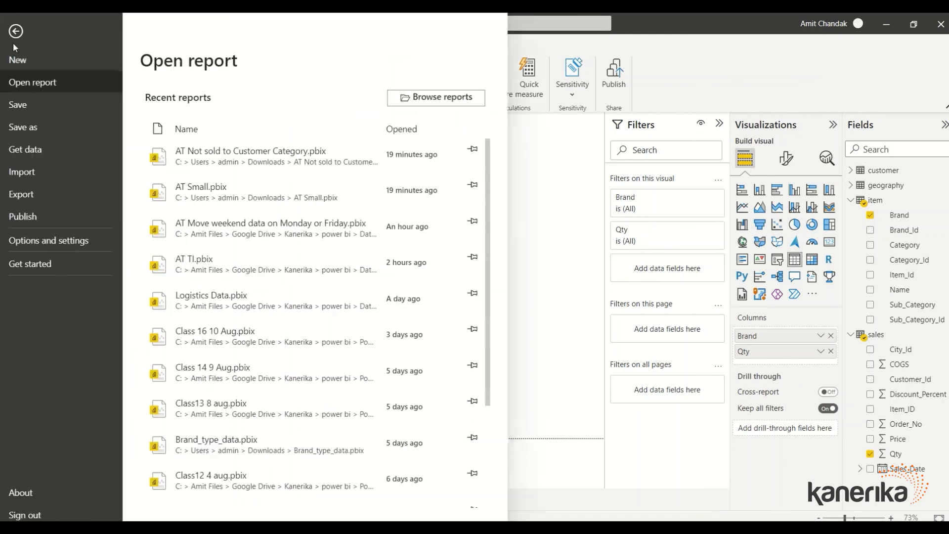
left_click(39, 64)
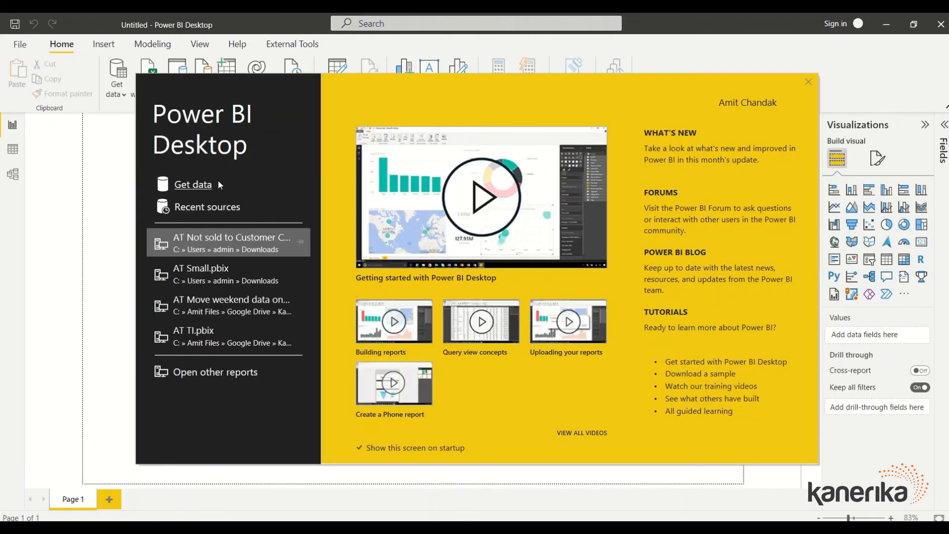
left_click(197, 185)
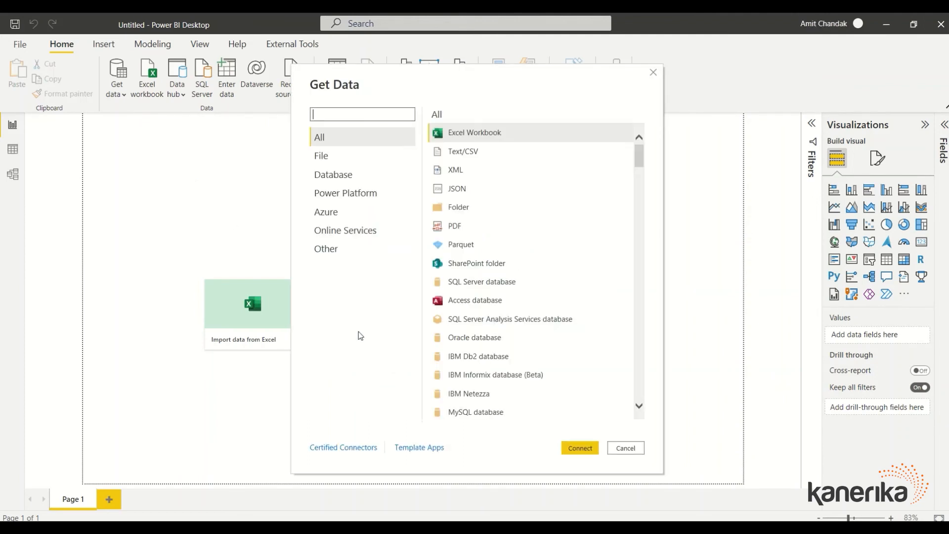
type("azure sql")
left_click(509, 140)
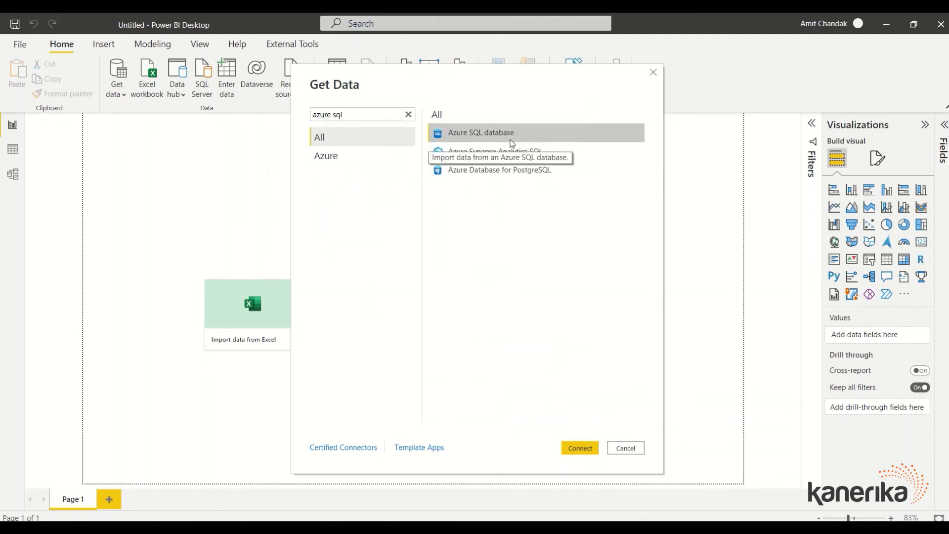
left_click(580, 448)
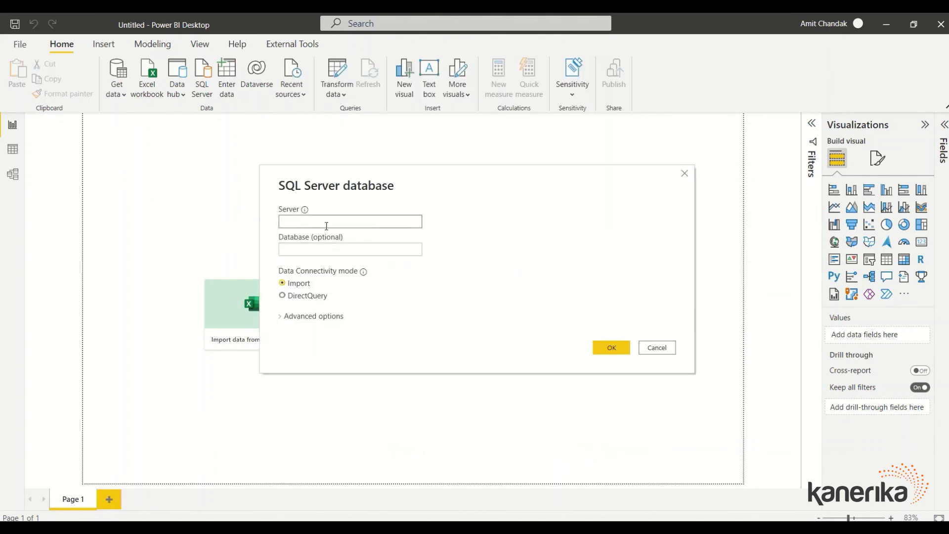
Step: Connect to server demoamit.database.windows.net and database demo in DirectQuery mode
type("demoamit.database.windows.net")
left_click(326, 248)
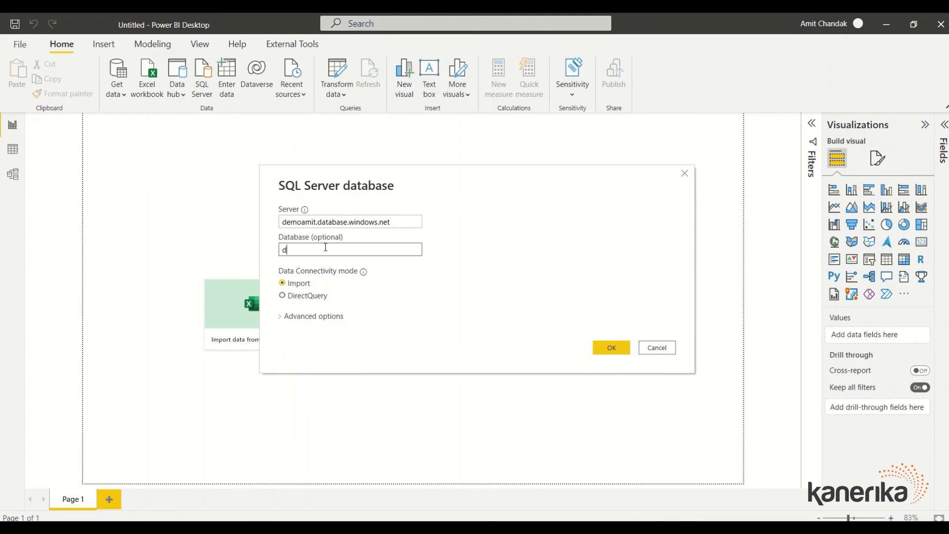
left_click(302, 296)
left_click(611, 349)
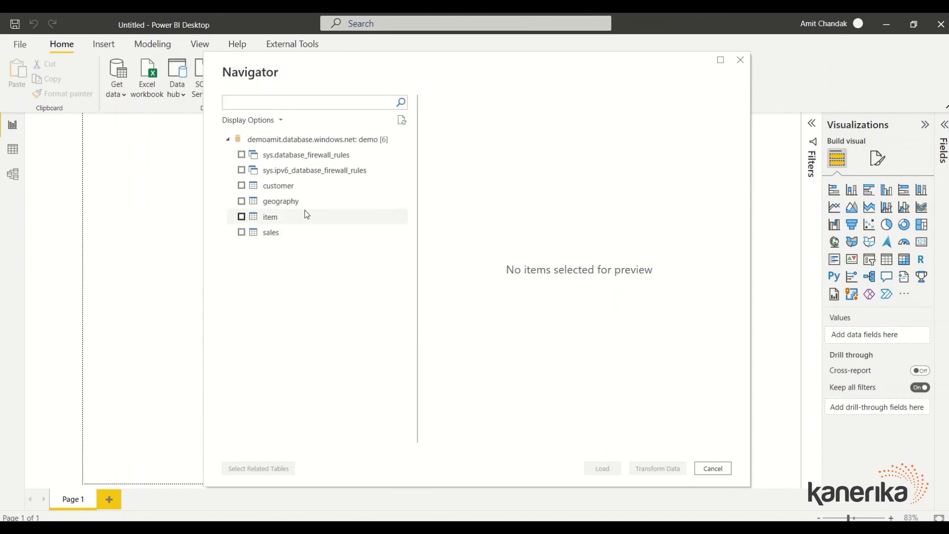
Step: Load the customer, geography, item and sales tables from the demo database
left_click(241, 186)
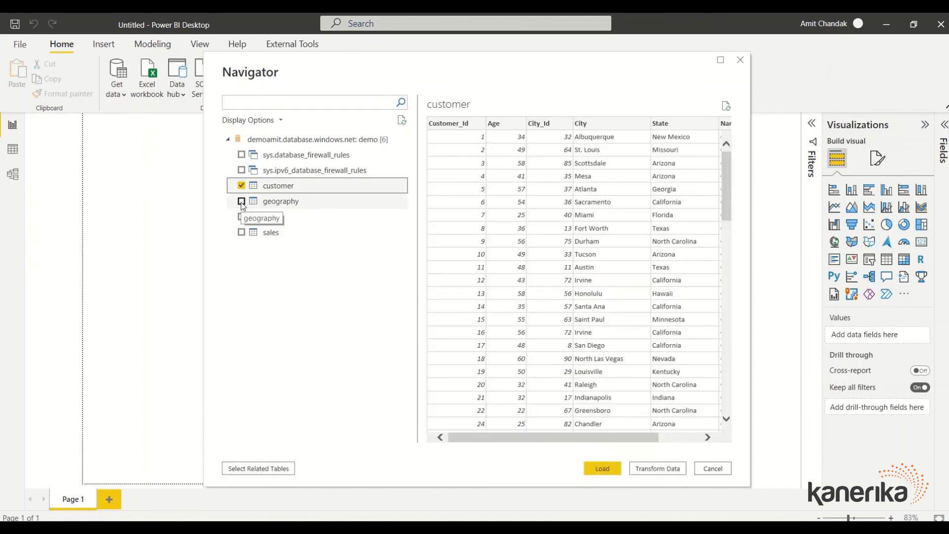
left_click(241, 201)
left_click(241, 217)
left_click(241, 233)
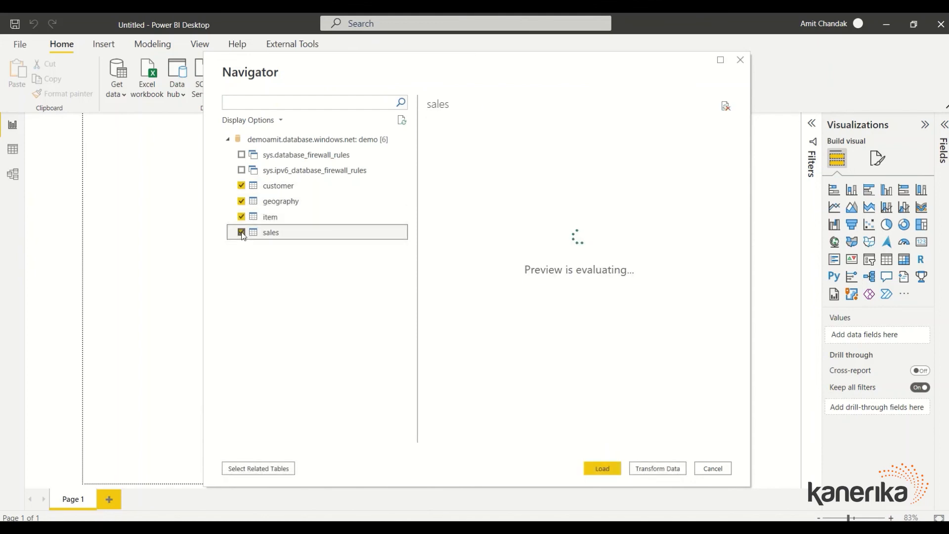
left_click(610, 470)
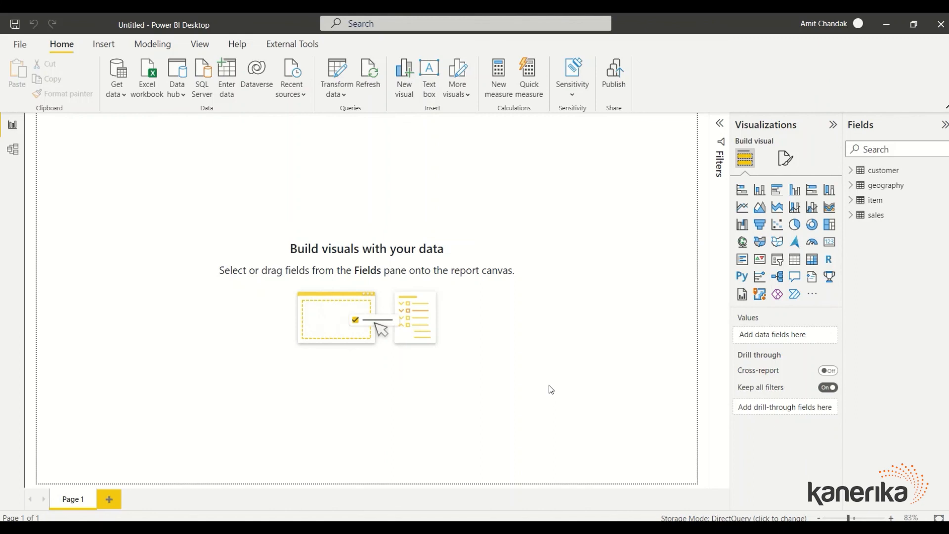
Step: Show the data model with the side panes collapsed, placing sales beside customer and geography lower down between sales and item
left_click(12, 149)
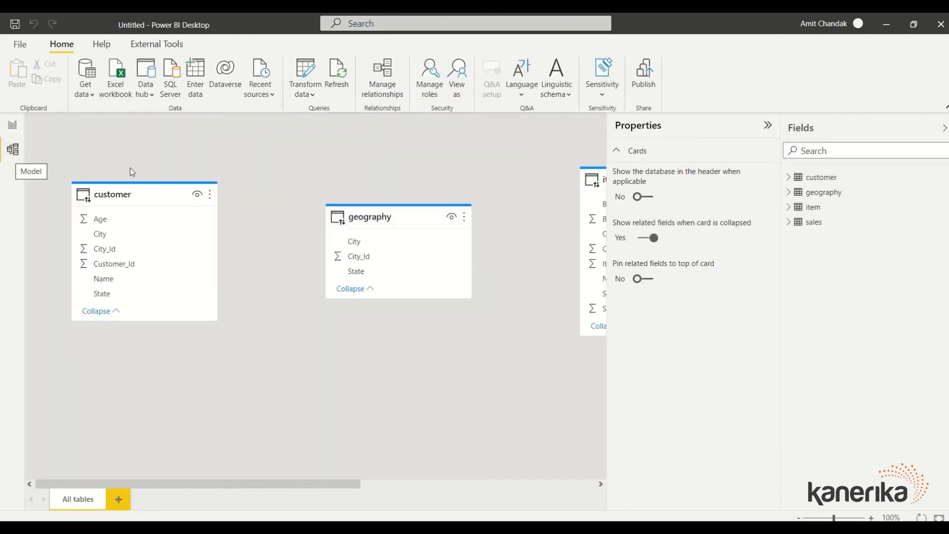
left_click(769, 126)
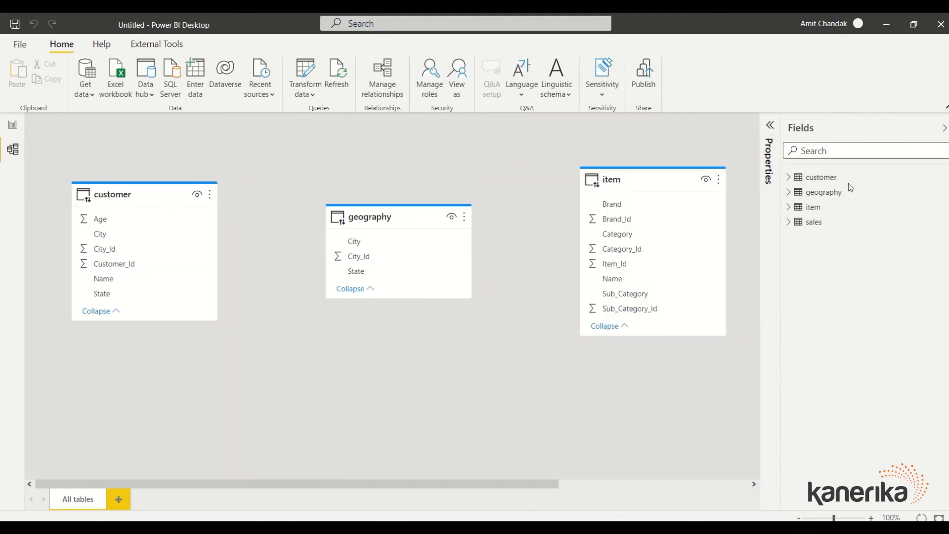
left_click(945, 128)
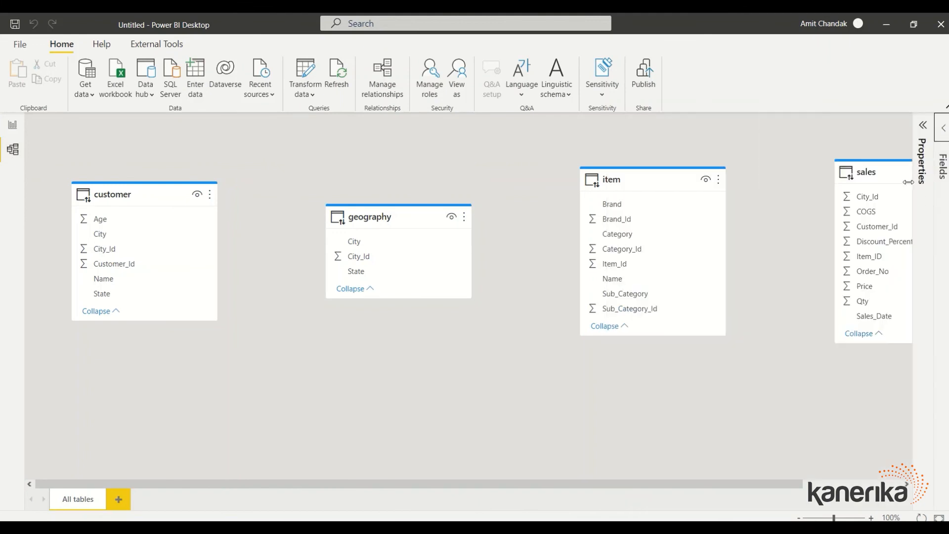
left_click_drag(858, 184, 266, 204)
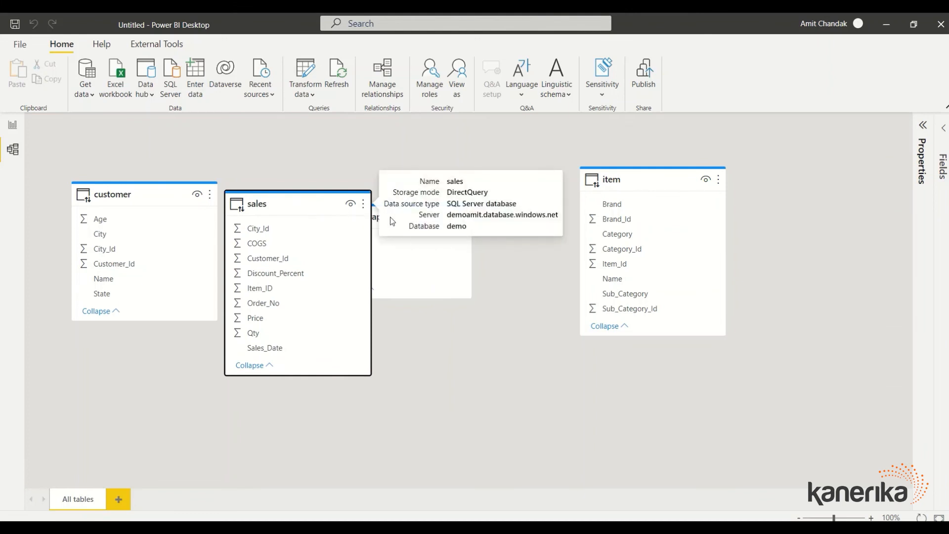
left_click_drag(401, 235, 479, 361)
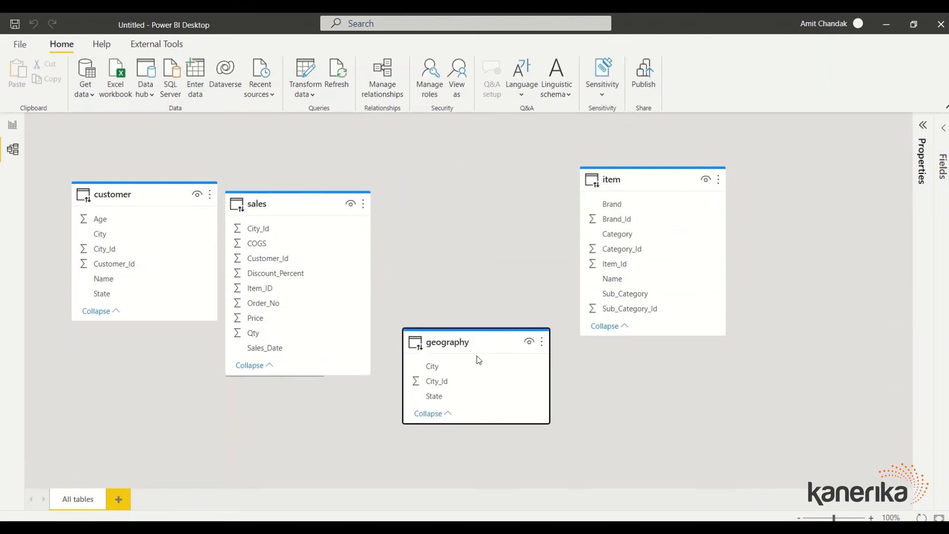
Step: Create an active one-to-many relationship from City_Id in geography to City_Id in sales with single cross-filter direction
left_click_drag(439, 395, 268, 228)
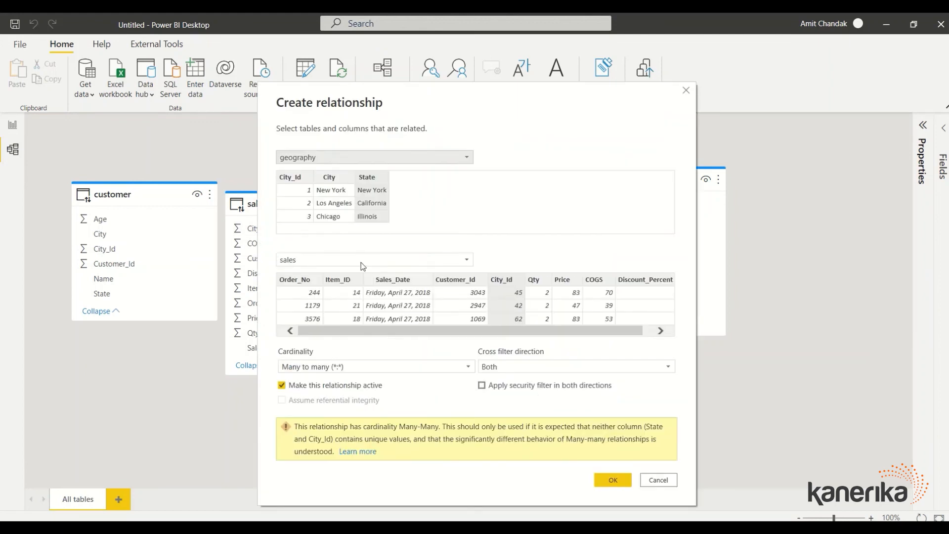
left_click(296, 178)
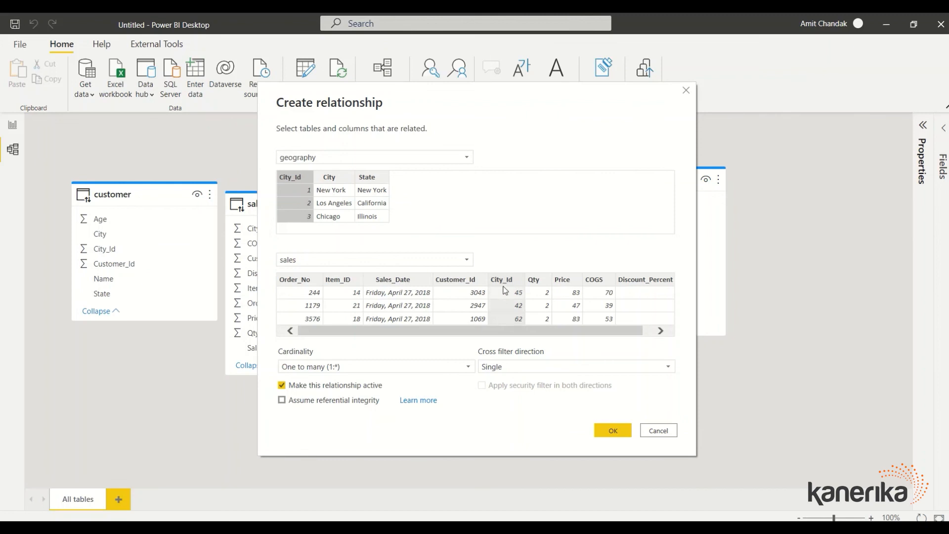
left_click(620, 432)
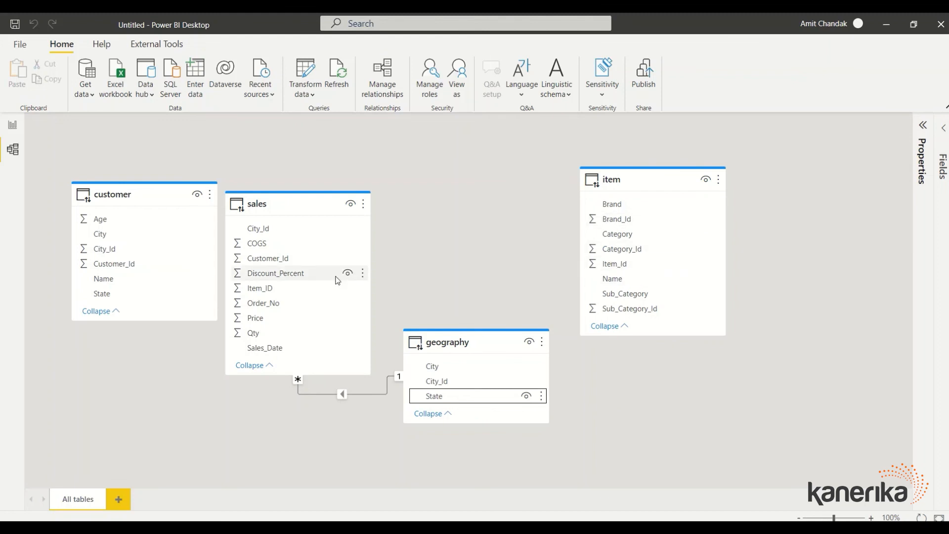
Step: Relate Item_ID in sales to Item_Id in item, and Customer_Id in customer to Customer_Id in sales
left_click_drag(282, 292, 610, 263)
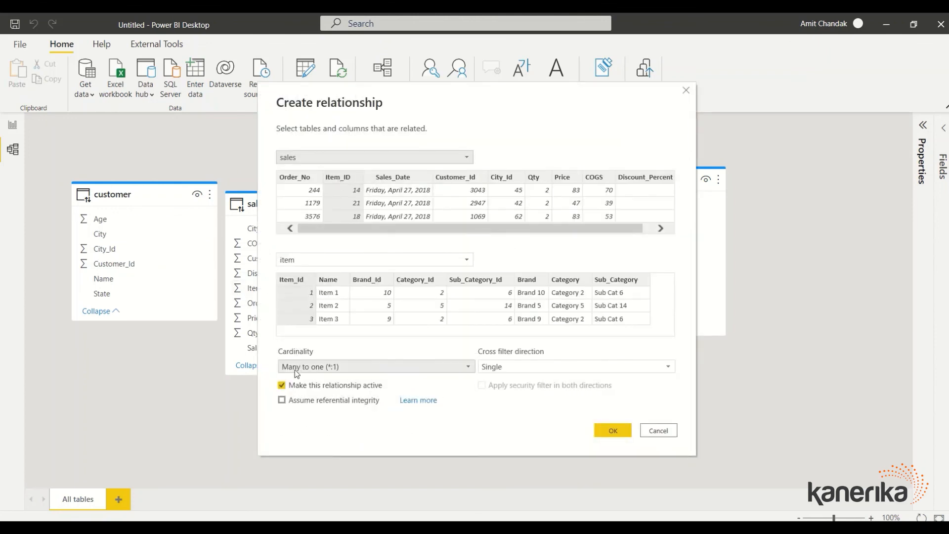
left_click(612, 431)
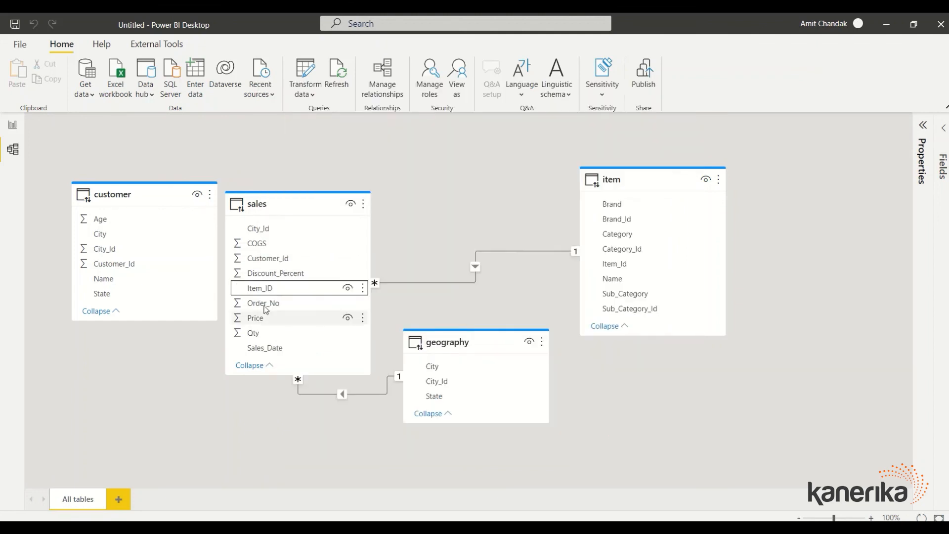
left_click_drag(132, 264, 269, 259)
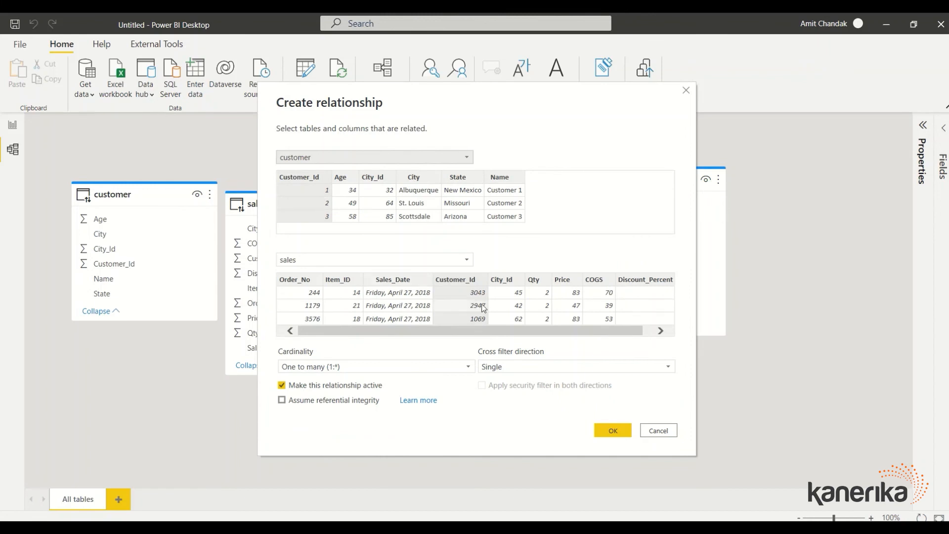
left_click(599, 431)
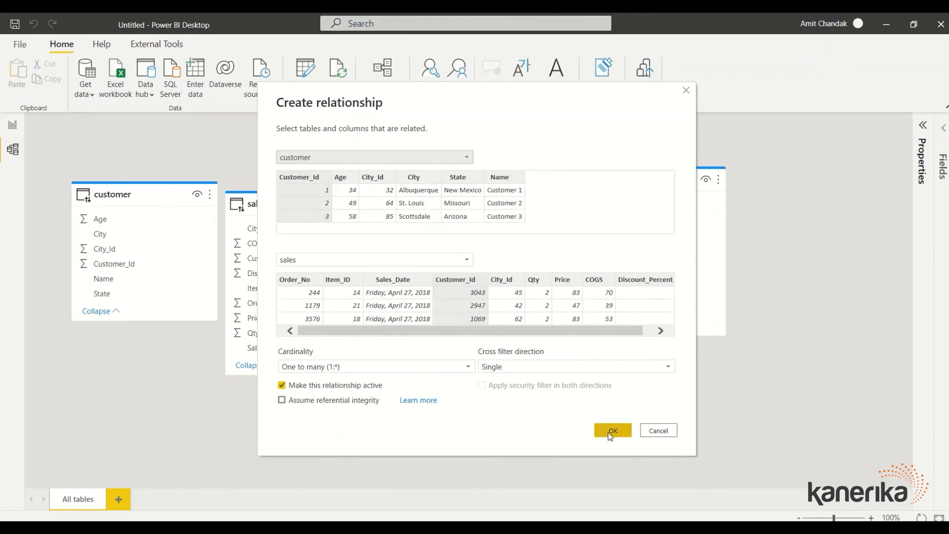
Step: Return to the report canvas and build an enlarged table visual with Brand from item and Qty from sales
left_click(15, 130)
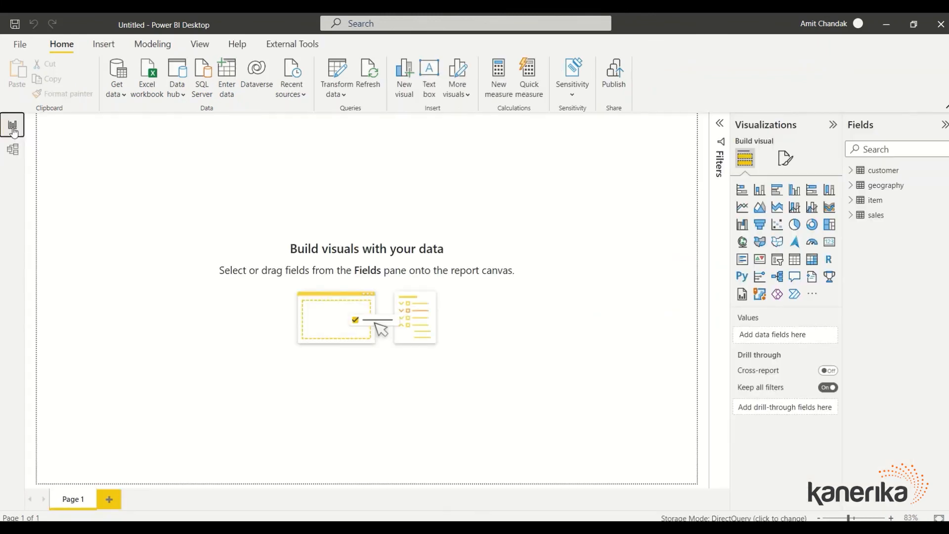
left_click(851, 201)
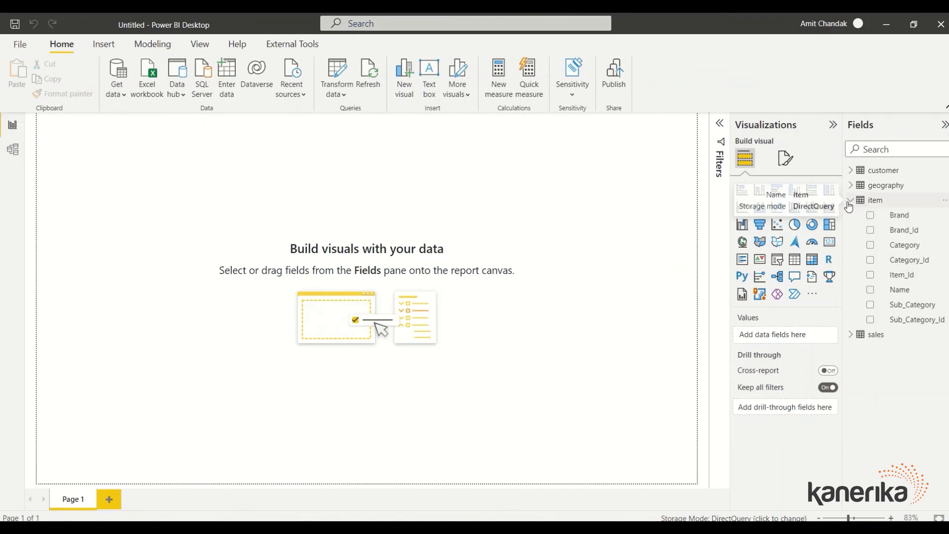
left_click_drag(896, 215, 185, 207)
left_click(851, 335)
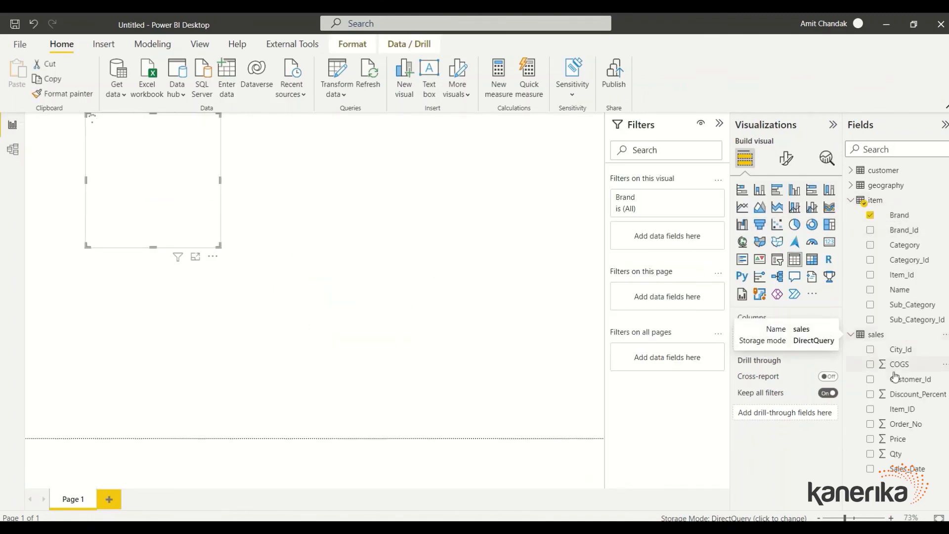
left_click_drag(894, 453, 265, 372)
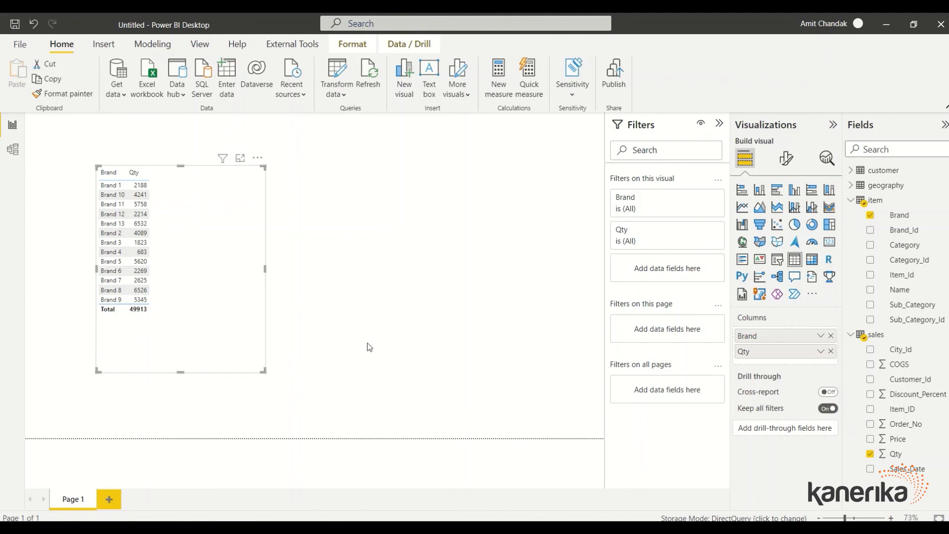